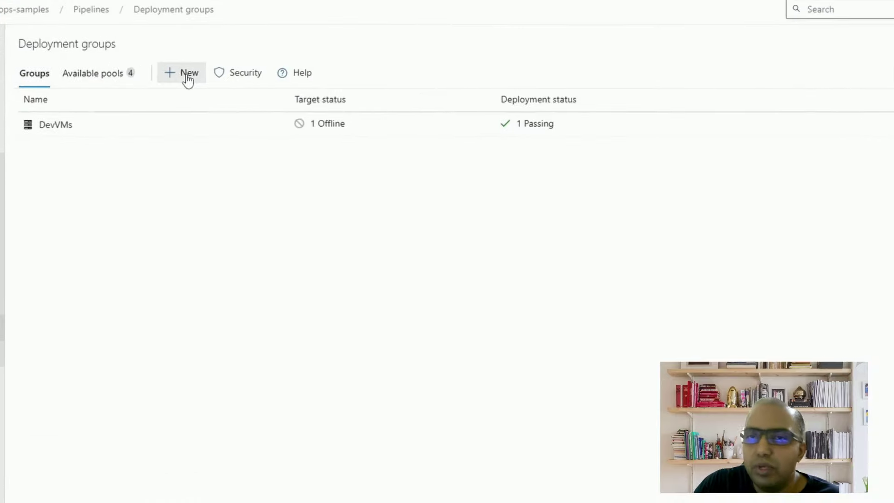
- Create a deployment group named LinuxDevVMs and set its type of target to register to Linux
left_click(187, 79)
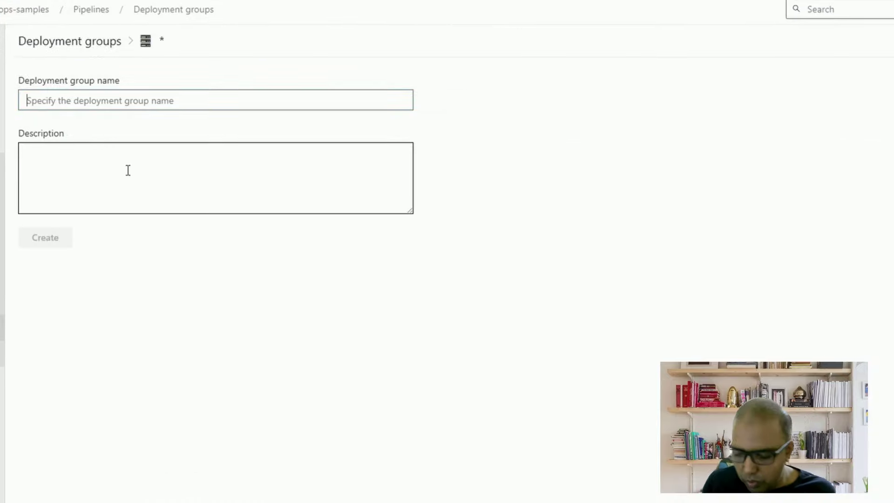
type("LinuxD")
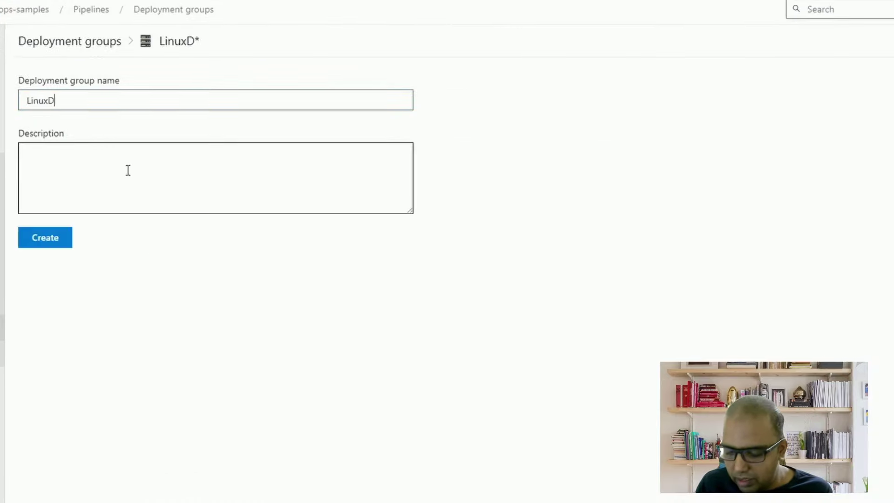
type("evVMs")
key("Return")
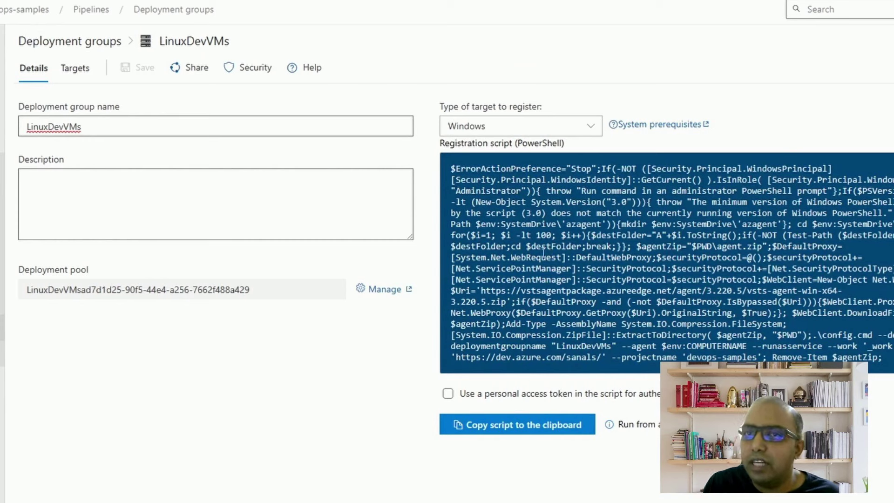
left_click(521, 129)
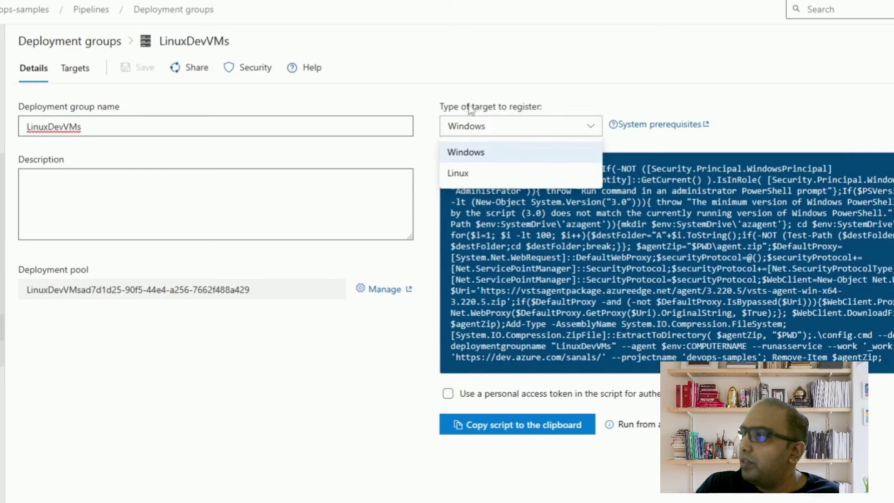
left_click(472, 173)
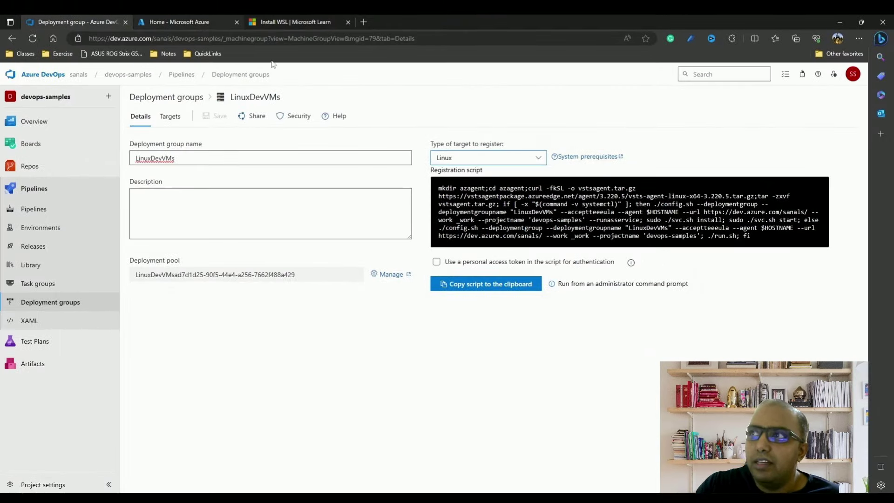
- Switch to the Azure portal and start creating a virtual machine in the rg-azuredevops resource group
left_click(182, 22)
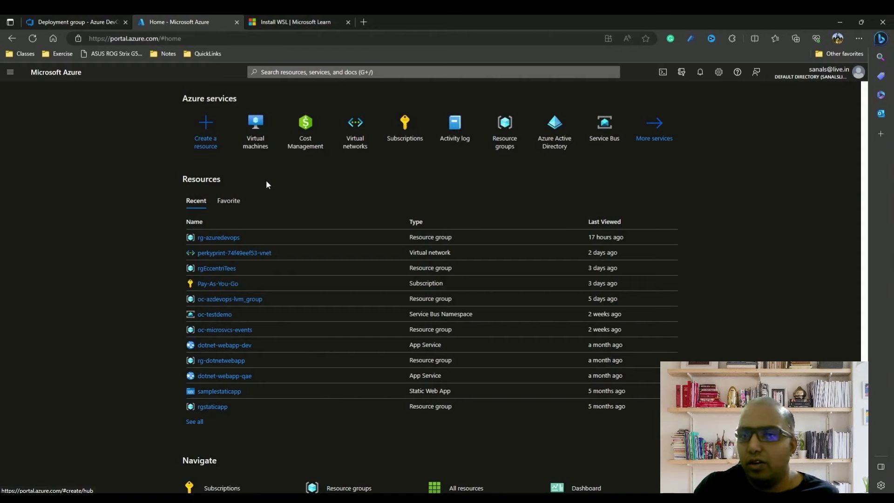
left_click(326, 167)
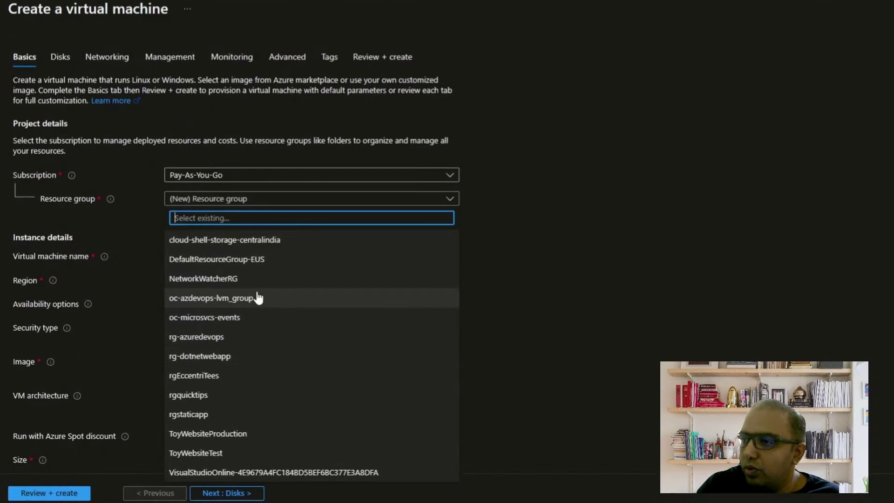
left_click(213, 338)
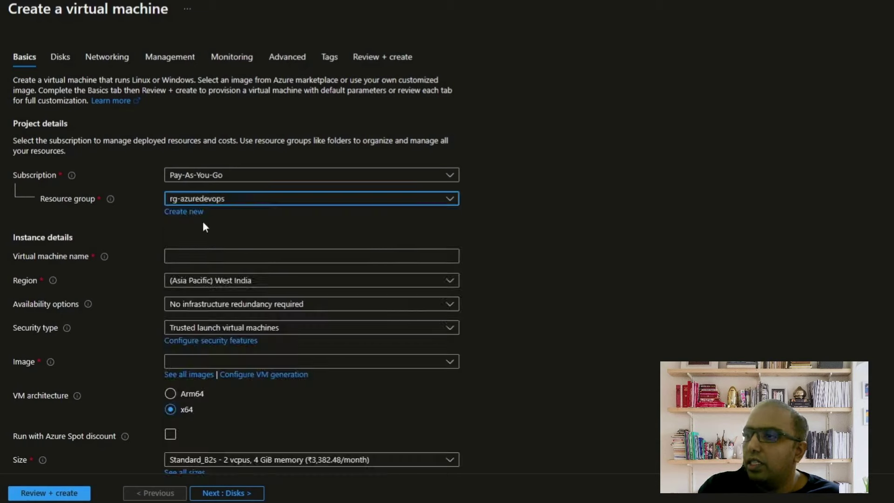
- Name the virtual machine oc-azdevops-lvm and choose the Ubuntu Server 22.04 LTS - x64 Gen2 image
left_click(199, 256)
type("oc-a")
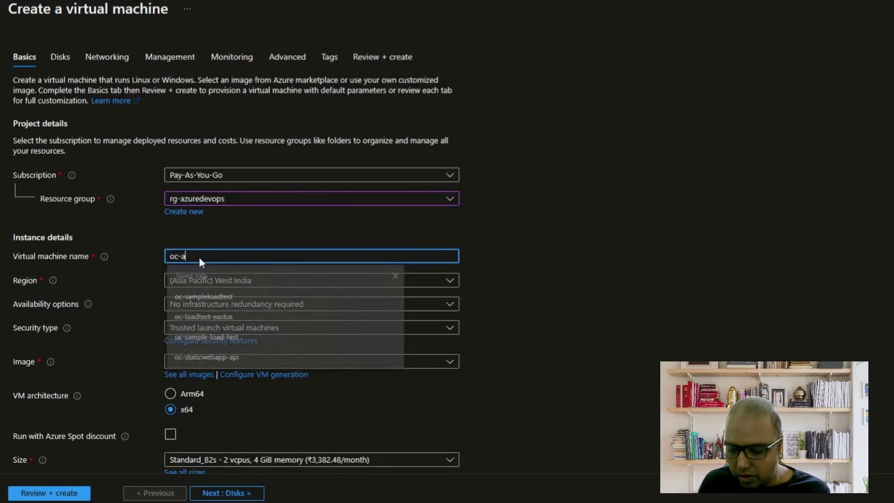
type("zdevops")
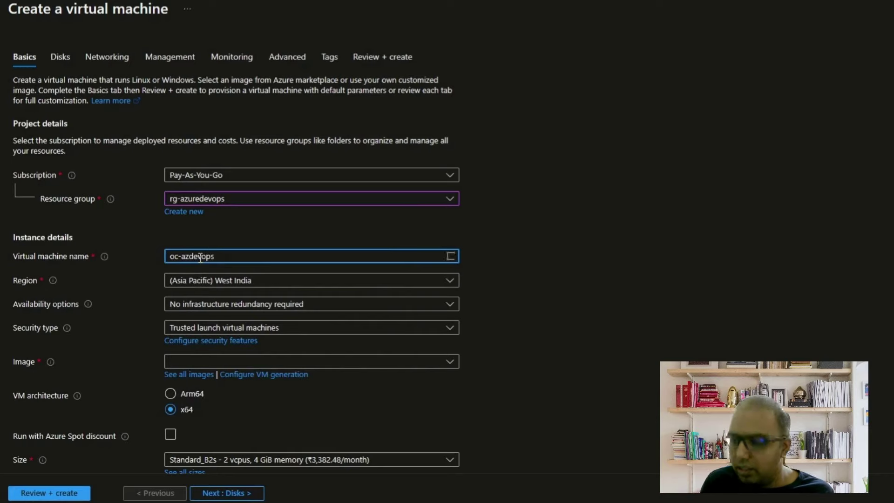
type("-lvm")
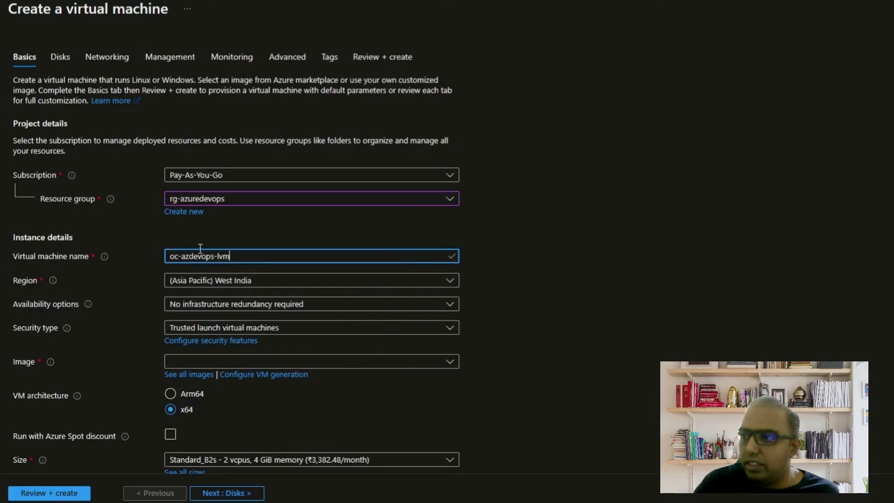
left_click(377, 363)
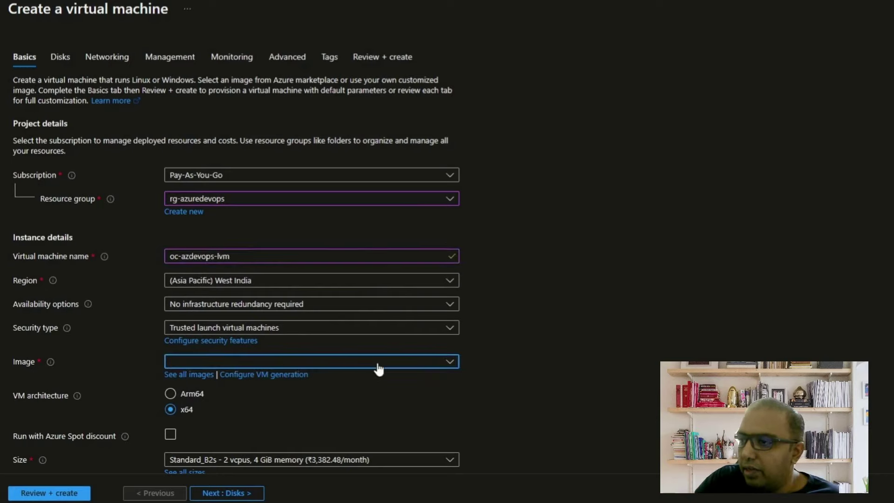
left_click(261, 126)
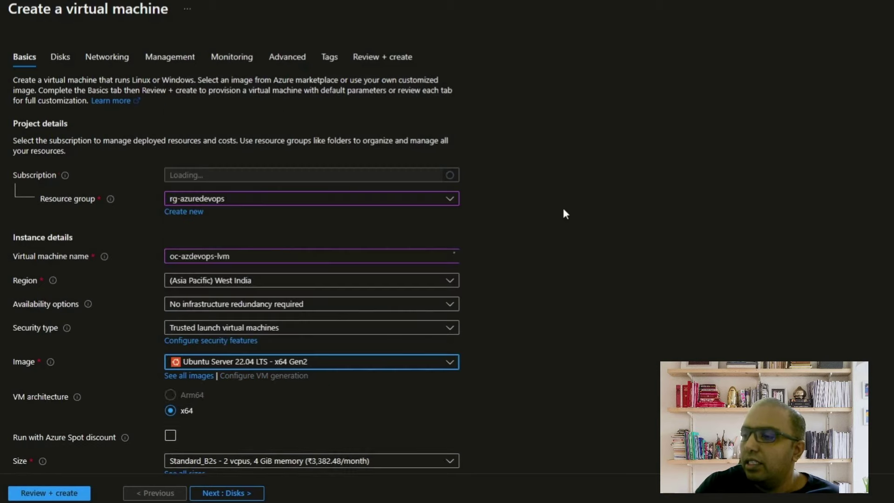
- Allow inbound ports HTTP (80) and HTTPS (443) in addition to SSH (22), keeping Generate new key pair as the SSH public key source
scroll(512, 312, "down", 3)
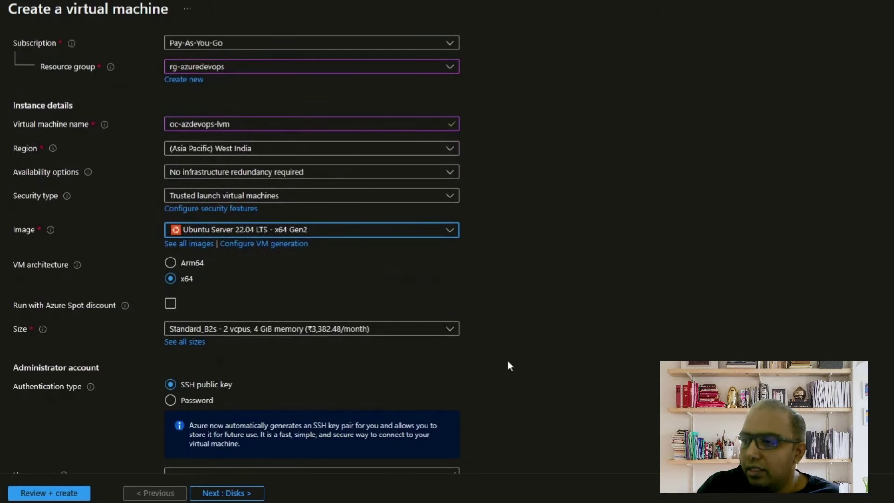
scroll(508, 362, "down", 1)
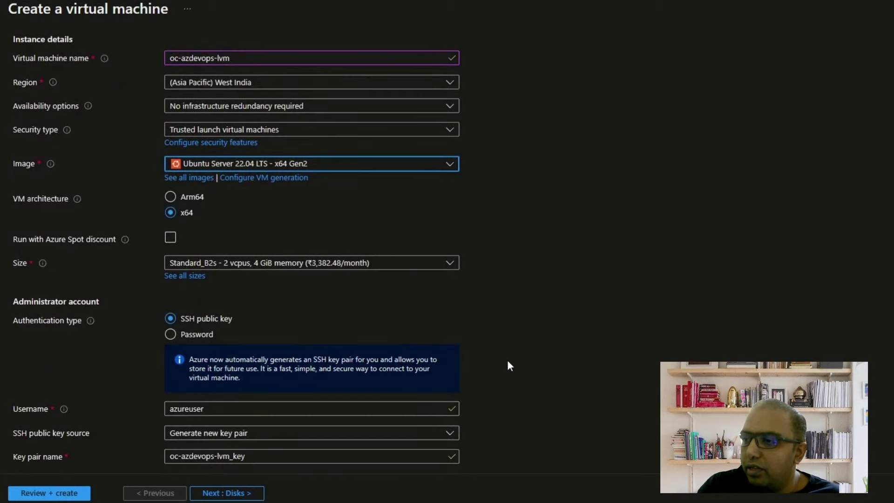
scroll(508, 363, "down", 4)
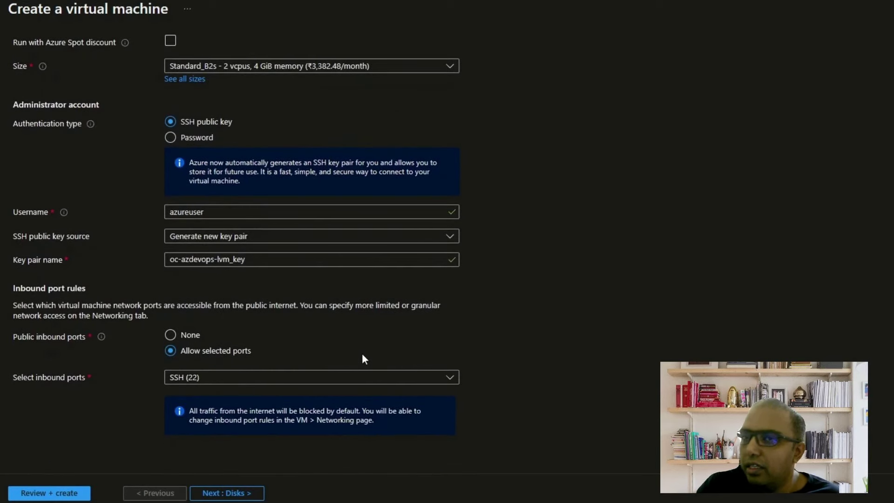
left_click(216, 379)
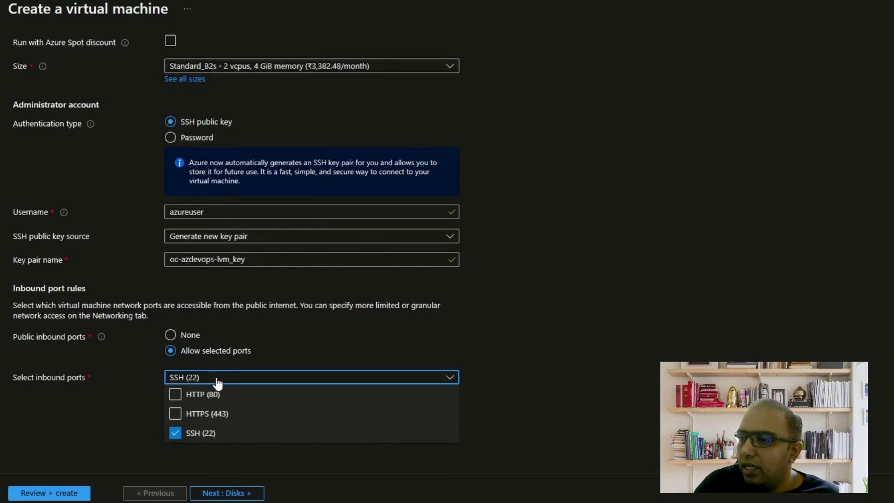
left_click(190, 396)
left_click(191, 413)
left_click(573, 376)
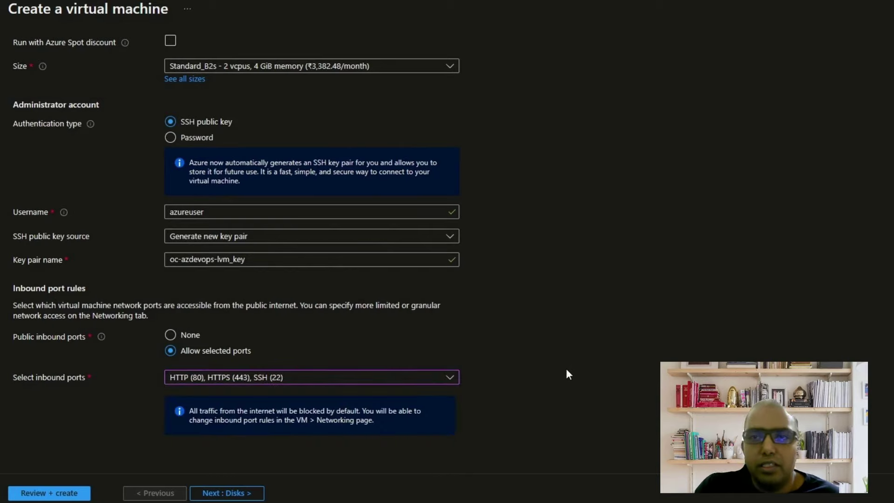
left_click(309, 377)
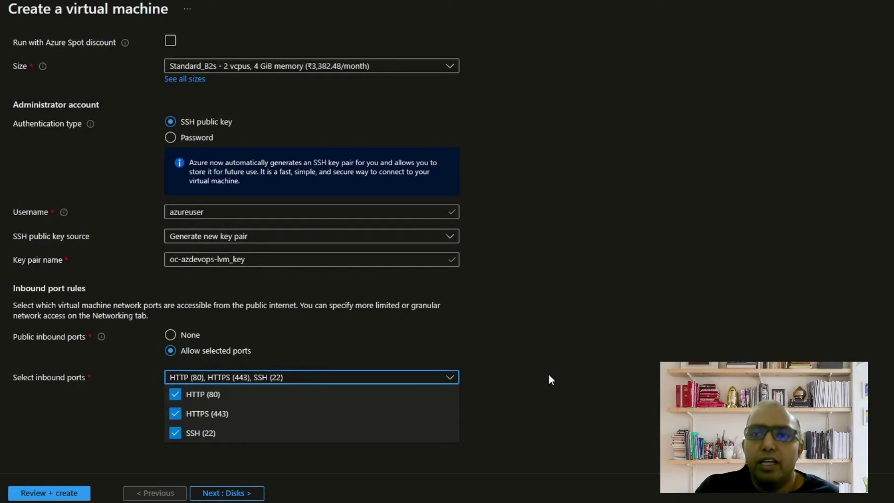
left_click(184, 238)
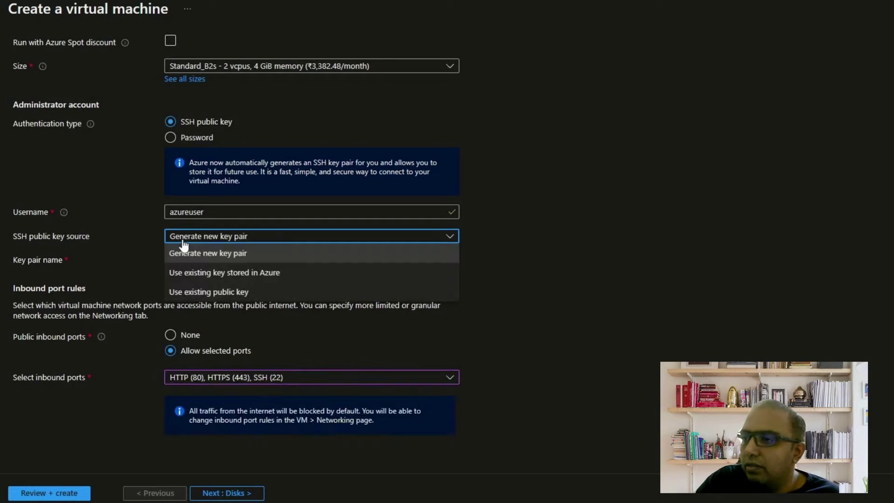
left_click(184, 243)
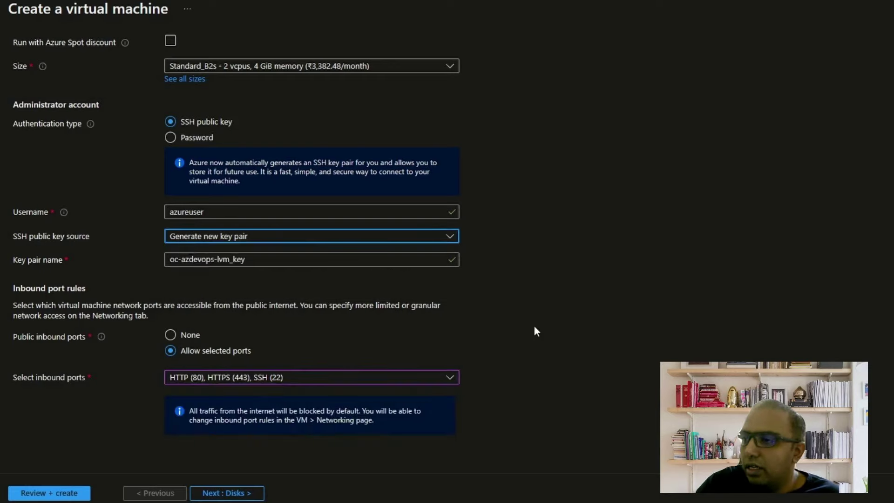
- Review and create the virtual machine with the default disk settings, downloading the generated private key
left_click(245, 492)
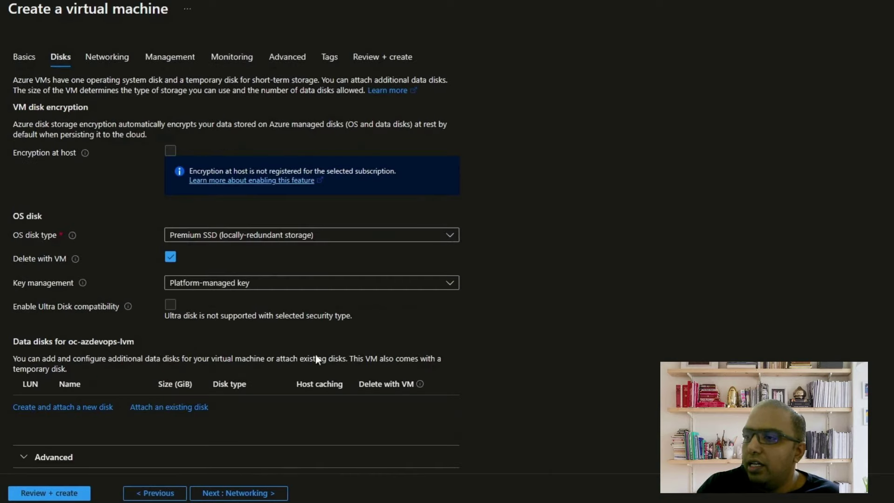
left_click(69, 494)
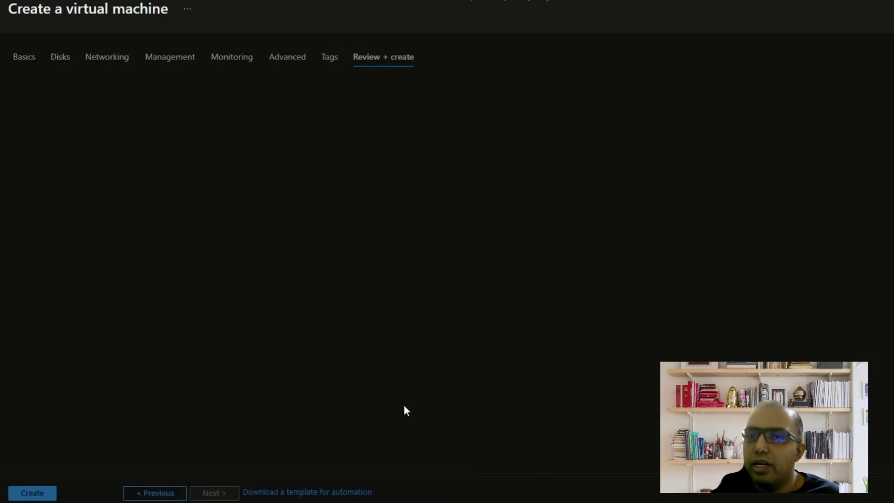
scroll(404, 406, "down", 10)
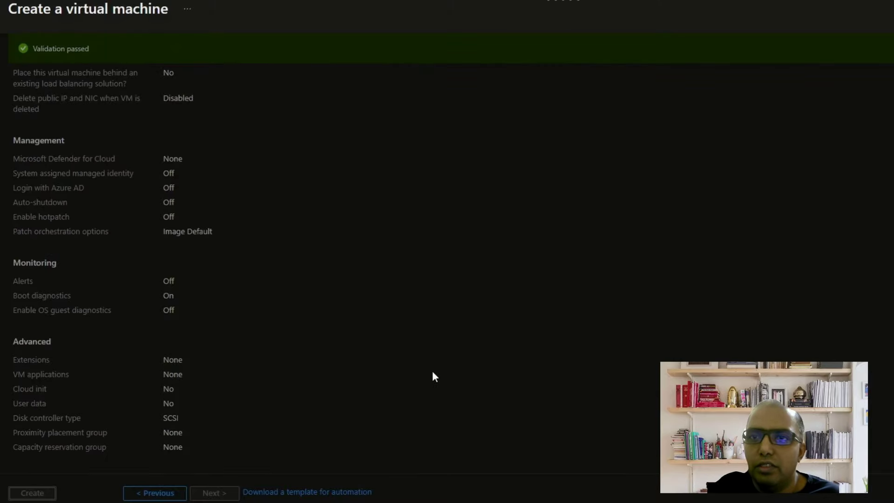
key("Return")
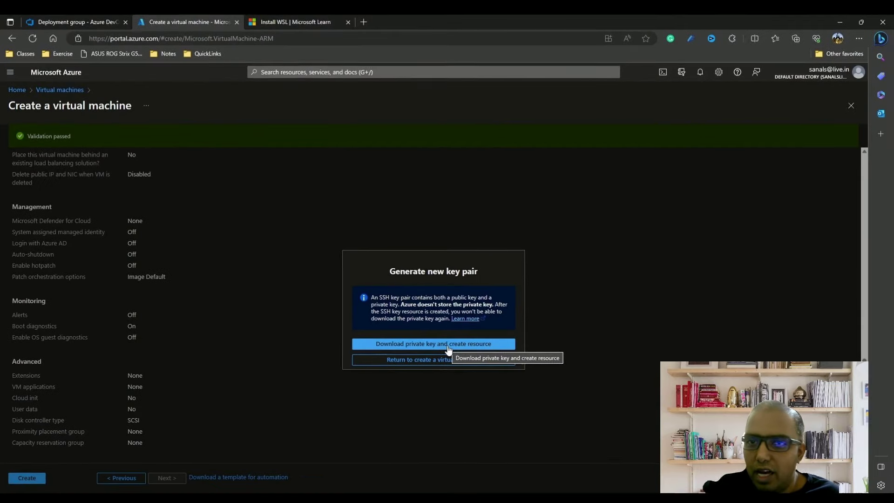
left_click(448, 347)
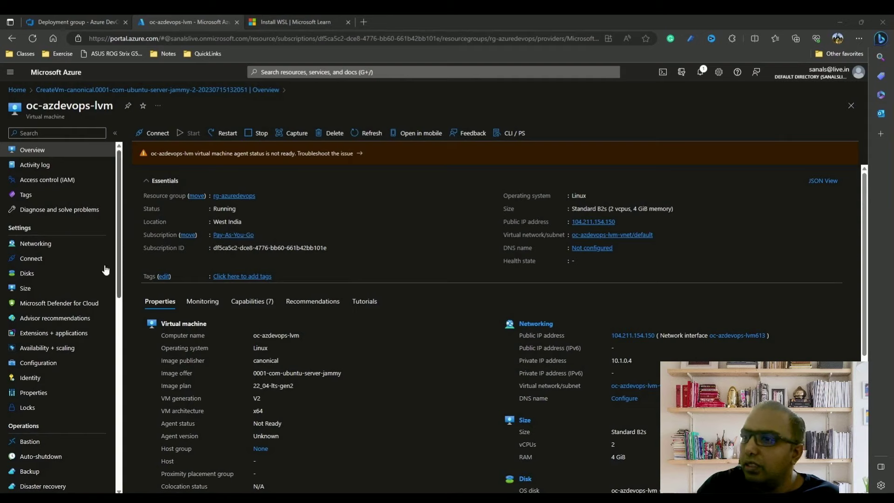
- Set the DNS name label of the virtual machine's public IP address to oc-app-dev and save the configuration
left_click(33, 393)
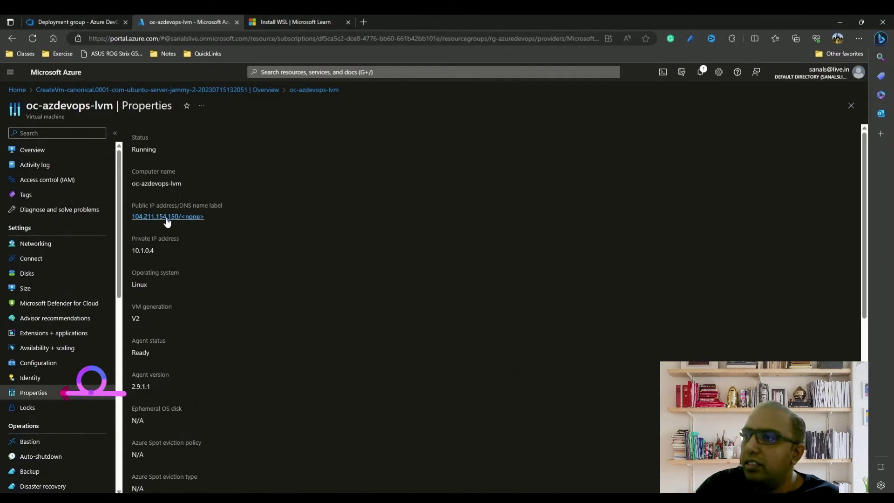
left_click(202, 220)
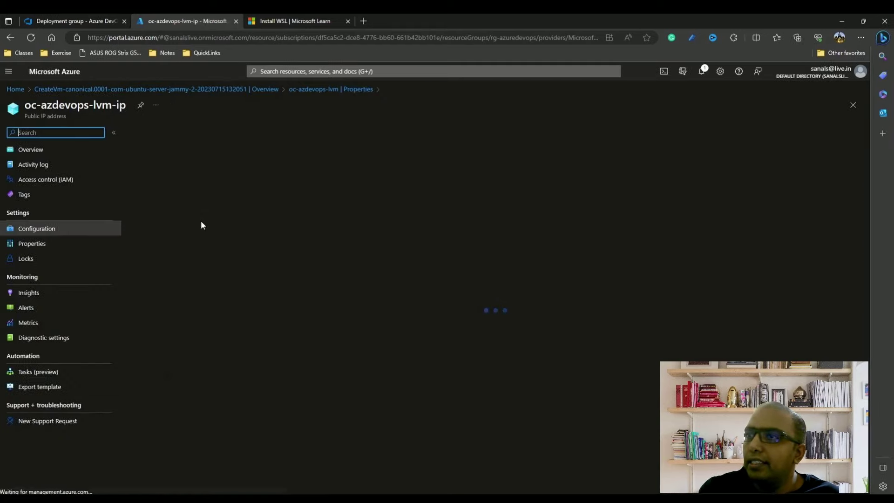
left_click(159, 244)
type("oc-app")
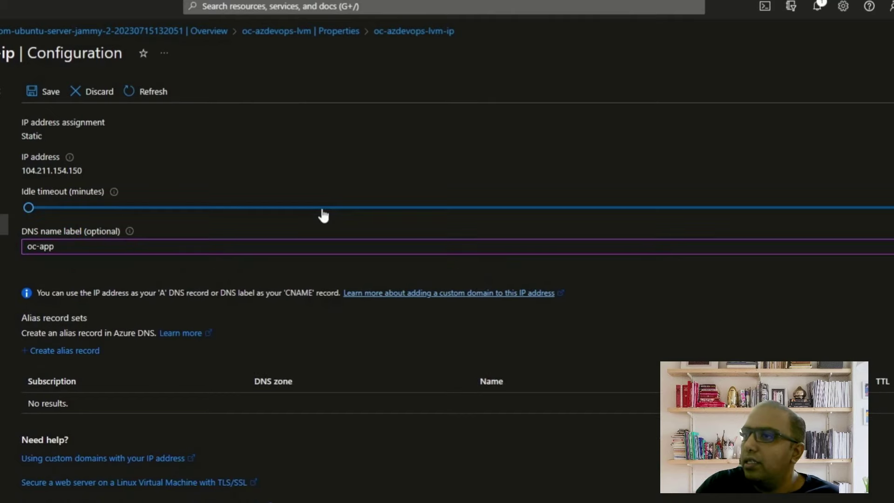
type("-dev")
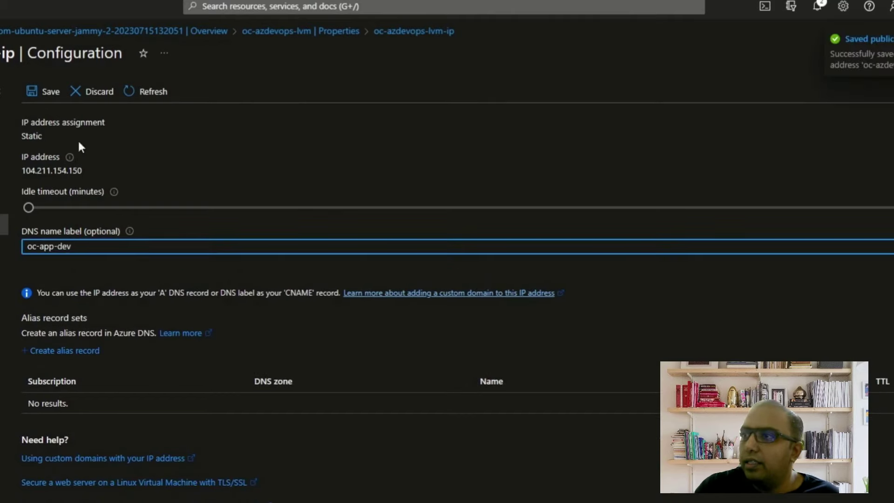
left_click(45, 91)
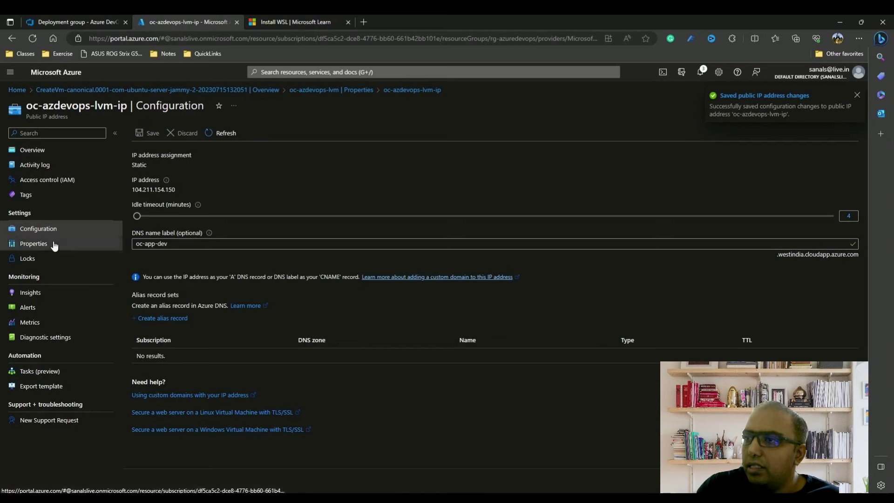
- Copy the full DNS name from the public IP address's properties
left_click(52, 244)
triple_click(214, 184)
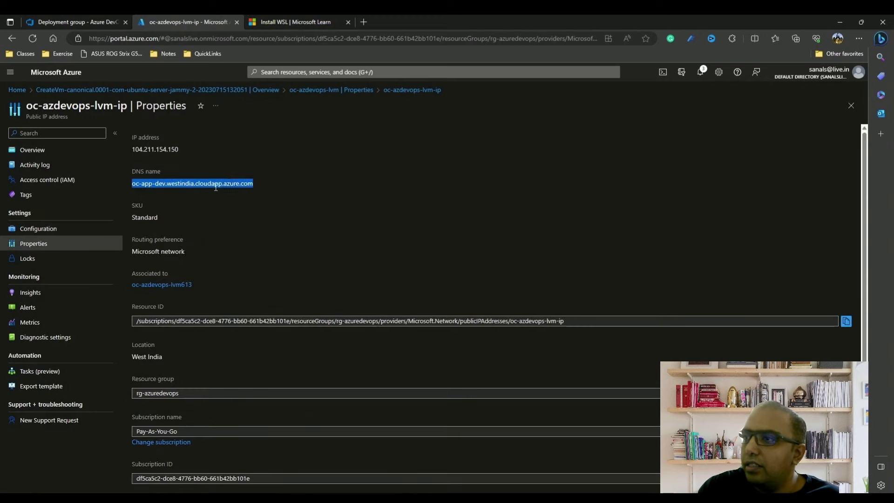
right_click(246, 184)
left_click(268, 191)
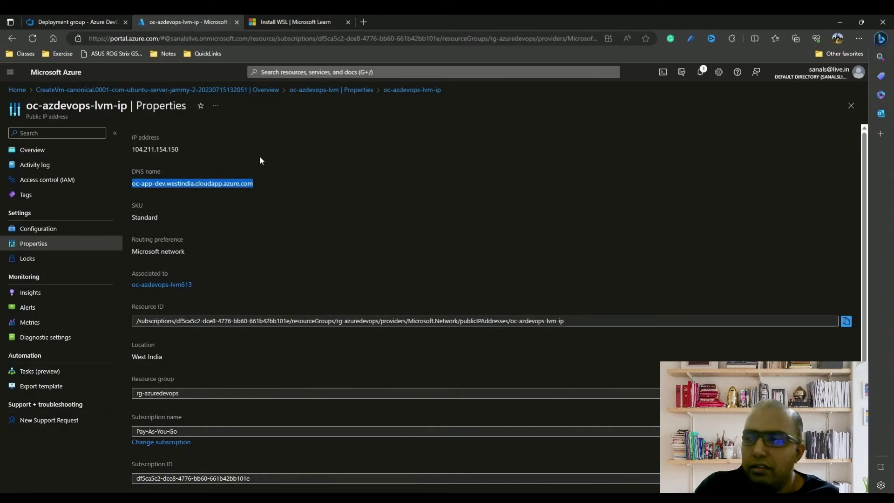
- Return to the LinuxDevVMs deployment group page and launch an Ubuntu session in Windows Terminal
left_click(97, 20)
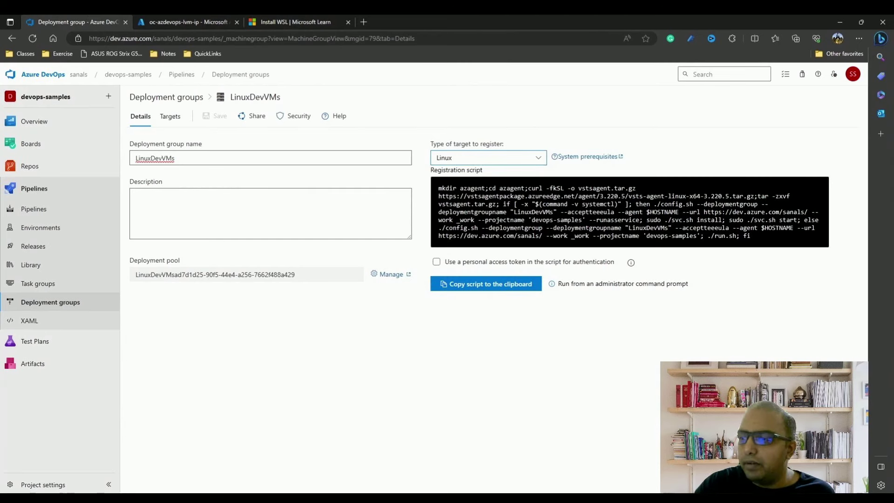
key("super")
type("termina")
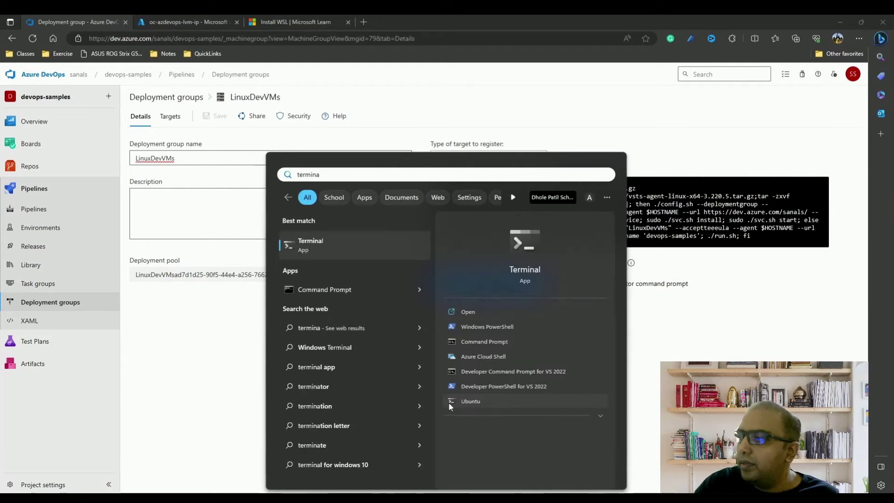
left_click(497, 399)
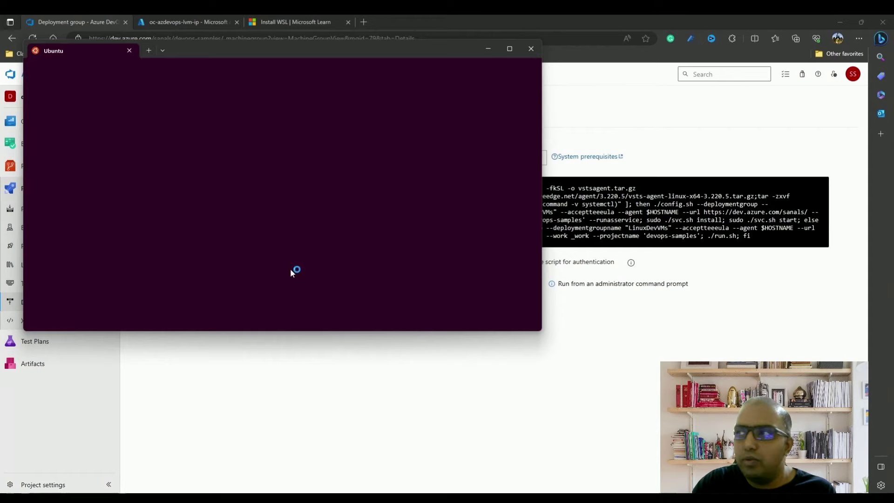
- Review the Microsoft Learn article on installing WSL, including its prerequisites, install command and Linux distribution options
left_click(589, 104)
left_click(306, 19)
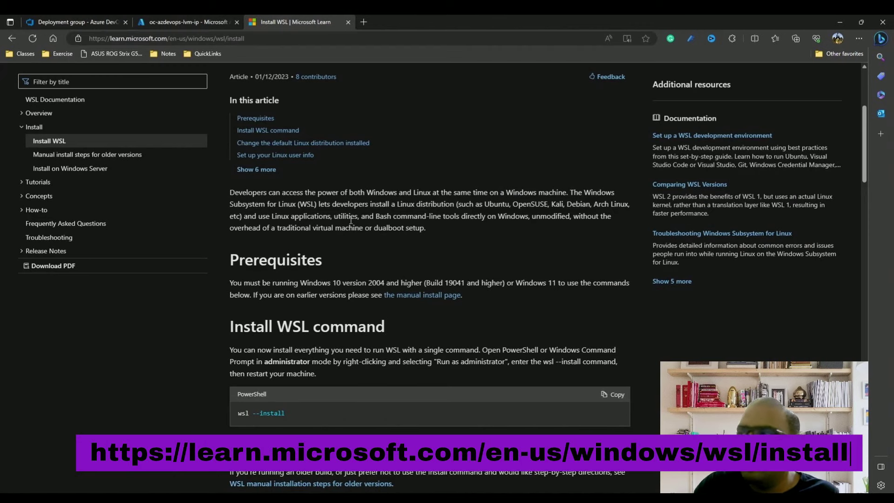
scroll(394, 282, "up", 4)
scroll(394, 282, "down", 10)
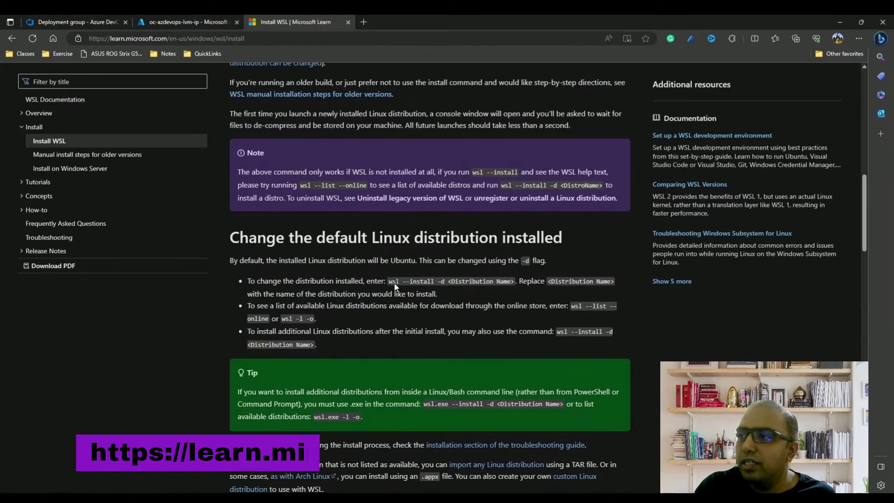
scroll(394, 282, "up", 3)
scroll(394, 283, "down", 2)
scroll(394, 282, "up", 3)
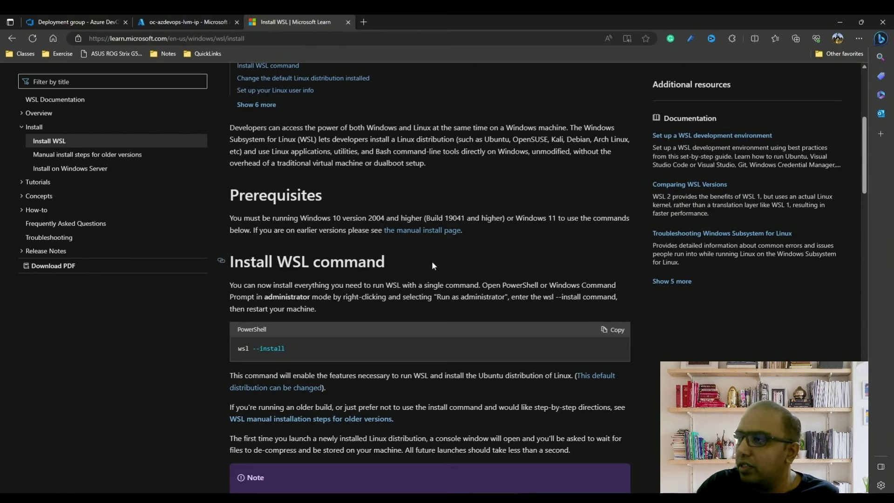
scroll(435, 263, "down", 1)
scroll(436, 263, "up", 1)
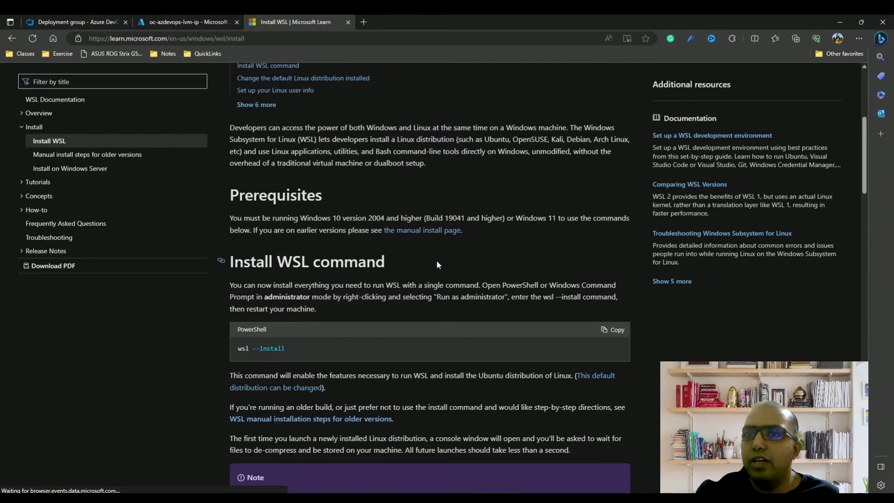
scroll(437, 265, "down", 4)
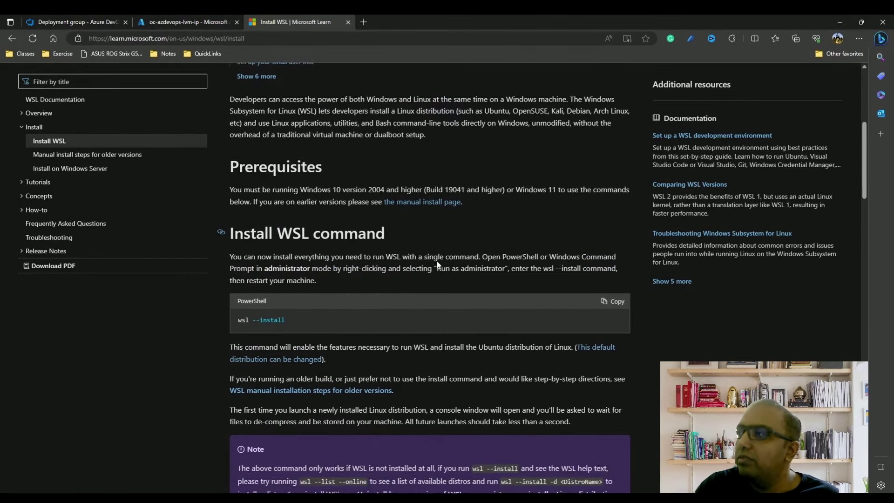
scroll(433, 260, "down", 8)
scroll(403, 270, "up", 1)
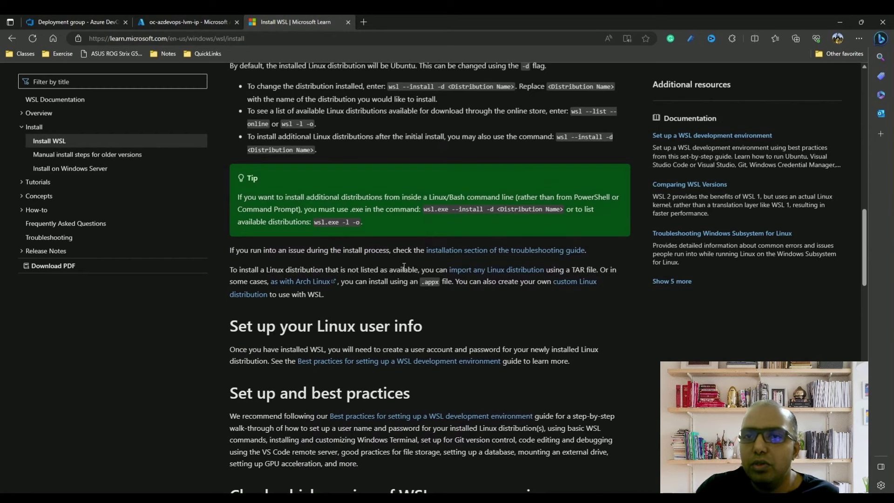
- Open the SSH connection instructions for the oc-azdevops-lvm virtual machine in the Azure portal
left_click(171, 22)
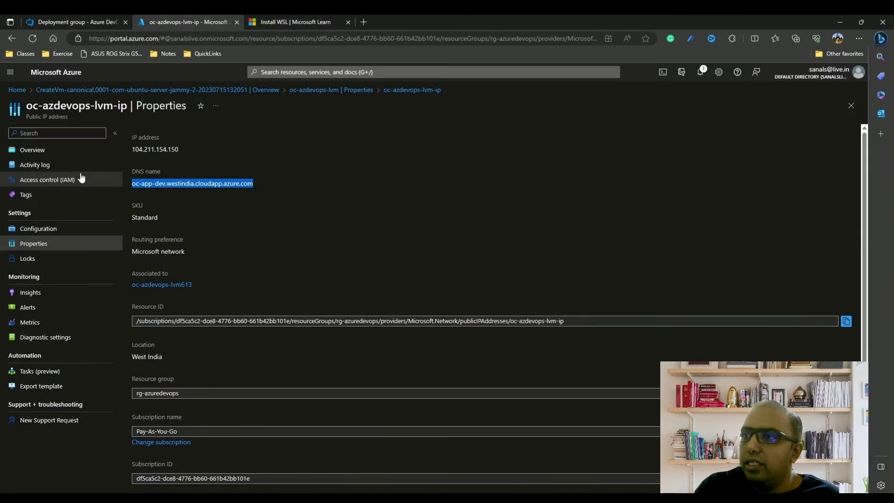
left_click(33, 149)
key("alt+Left")
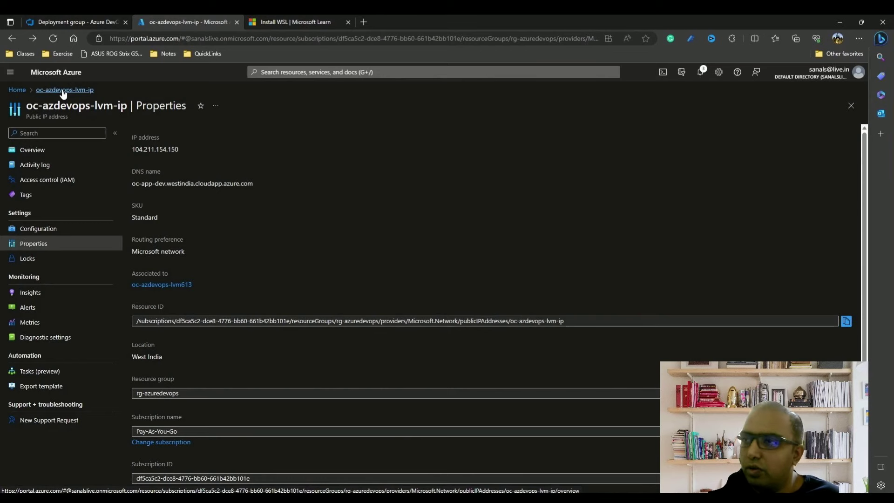
left_click(18, 90)
left_click(214, 252)
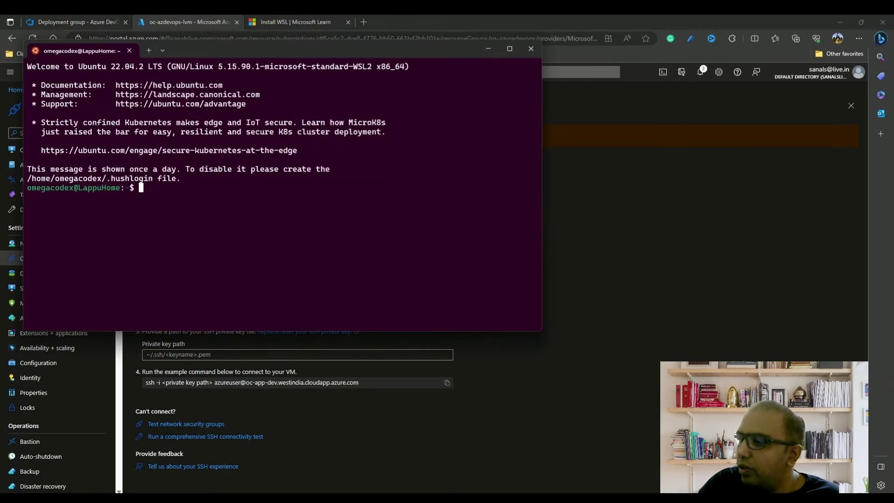
- Try to copy oc-azdevops-lvm_key.pem from the Windows Downloads folder to the Ubuntu home directory with cp
left_click_drag(275, 47, 412, 85)
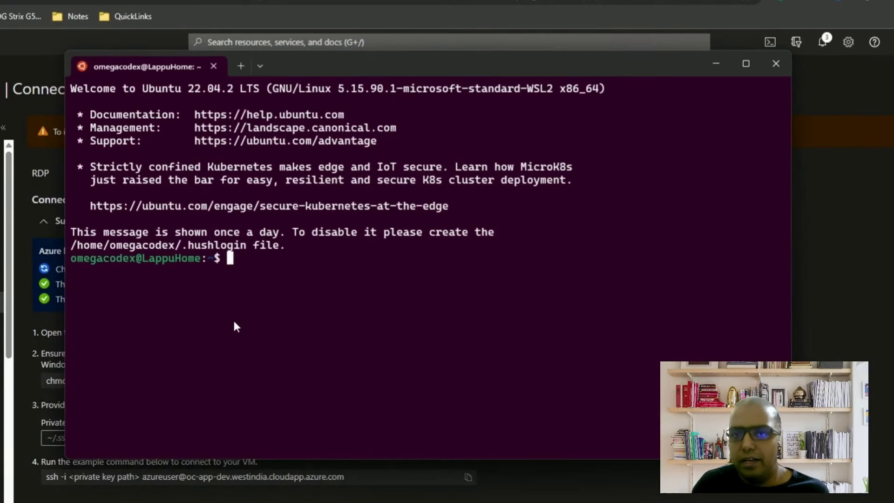
type("cp /mn")
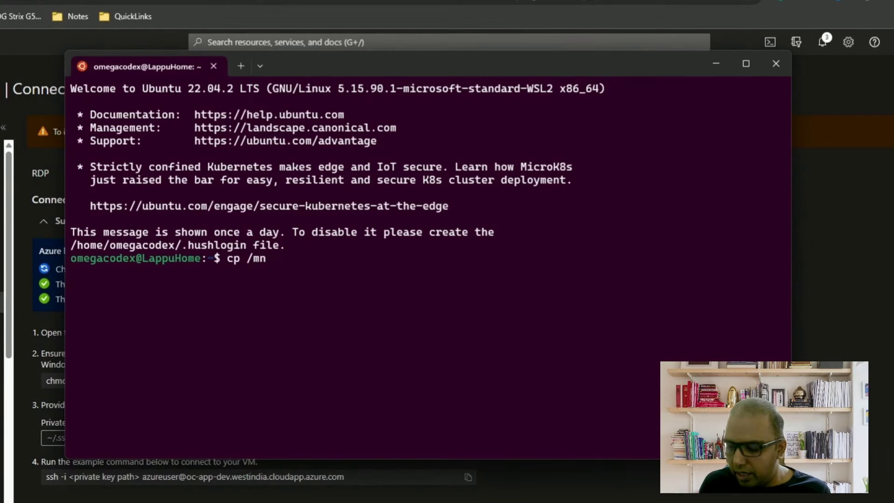
type("t/c/Users/sanal/Downloads/")
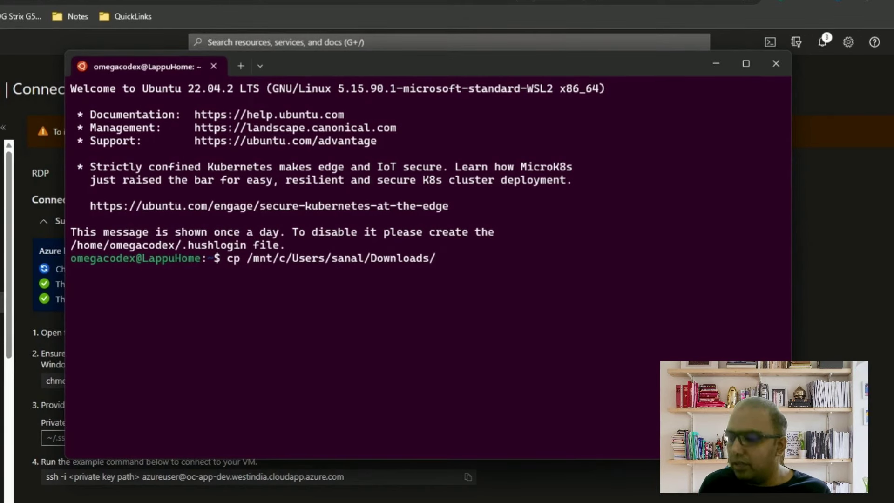
type("oc-")
key("Tab")
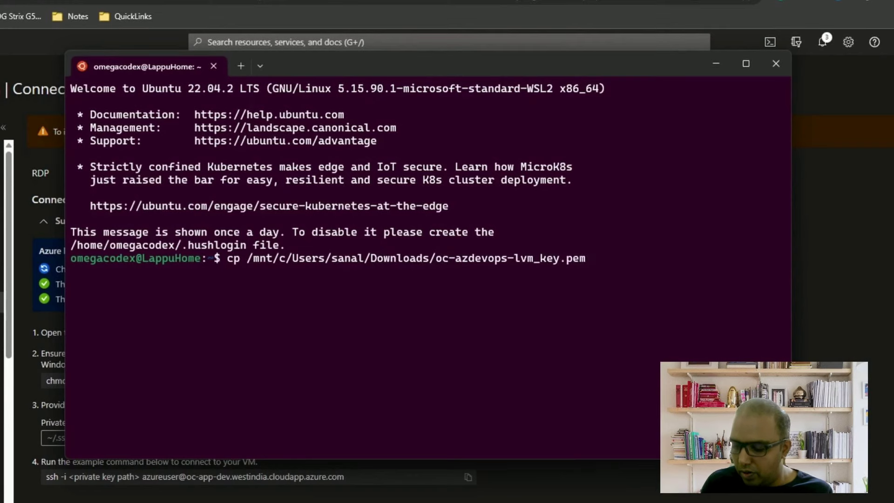
type("/home/")
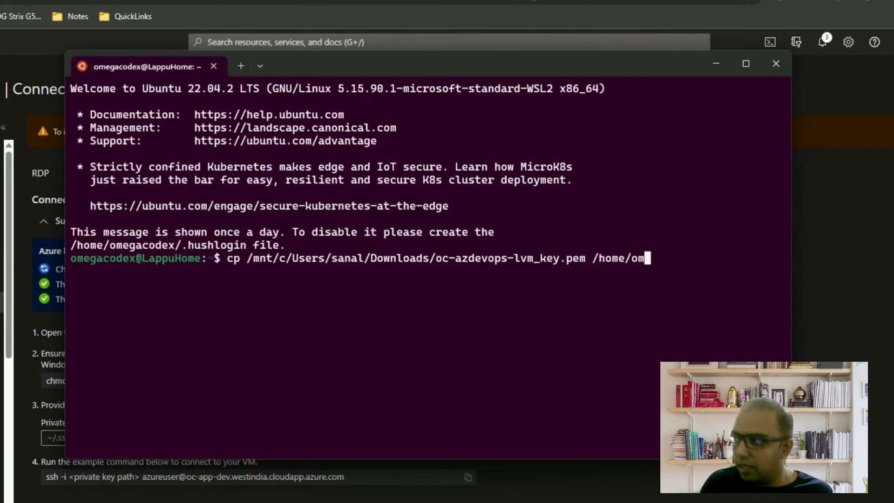
type("om")
key("Tab")
key("Return")
- List the home directory and remove the existing oc-azdevops-lvm_key.pem with sudo rm
type("ls")
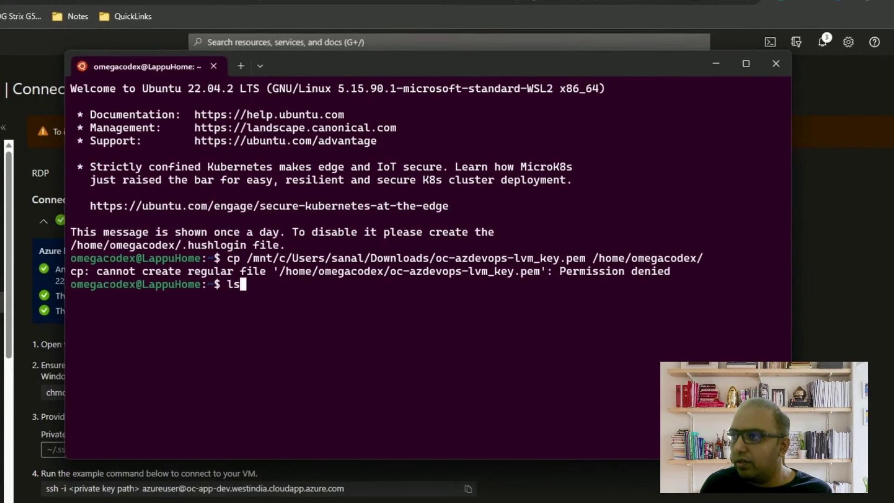
key("Return")
type("rm ")
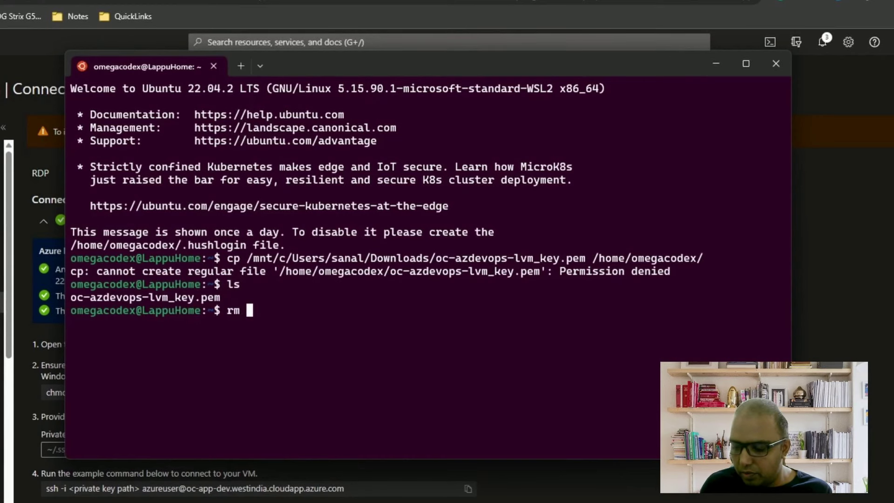
type("oc")
key("Tab")
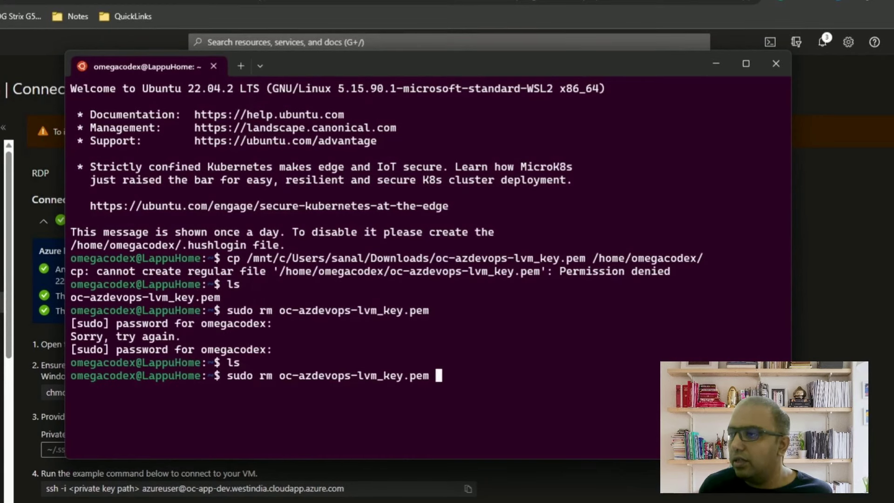
- Rerun the earlier cp command to copy oc-azdevops-lvm_key.pem from Windows Downloads into the Ubuntu home directory
key("Down")
key("Up")
key("Up")
key("Up")
key("Return")
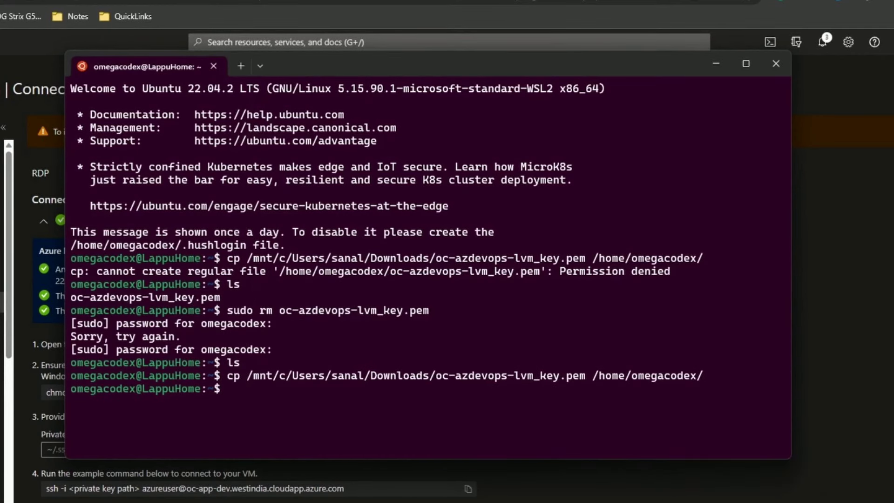
- Make oc-azdevops-lvm_key.pem read-only with chmod 400 and list its permissions with ls -l
key("alt+Tab")
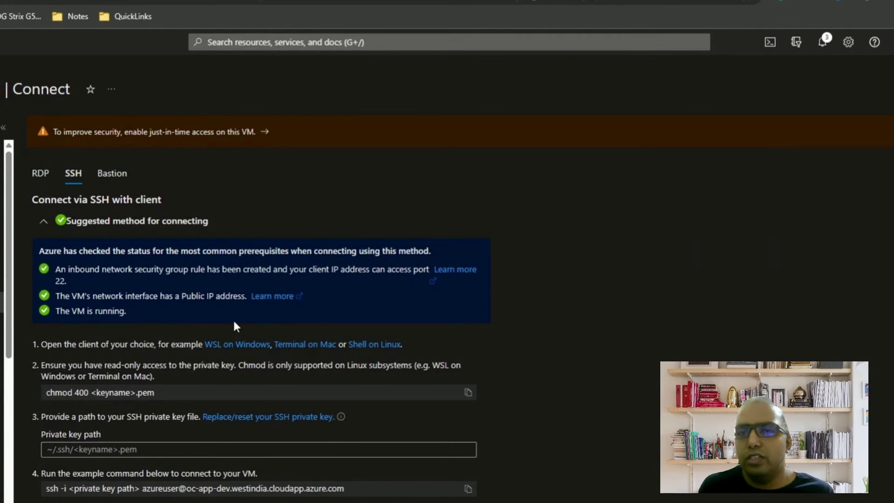
key("alt+Tab")
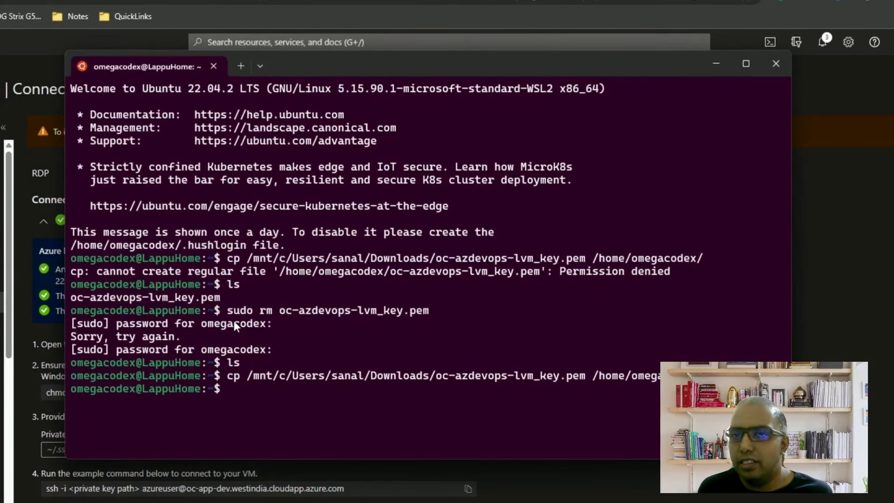
type("chmo")
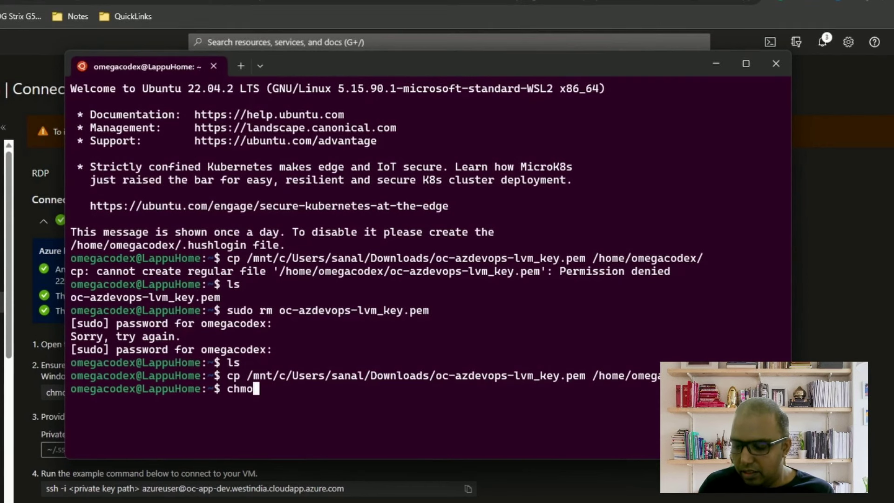
type("d 400 ")
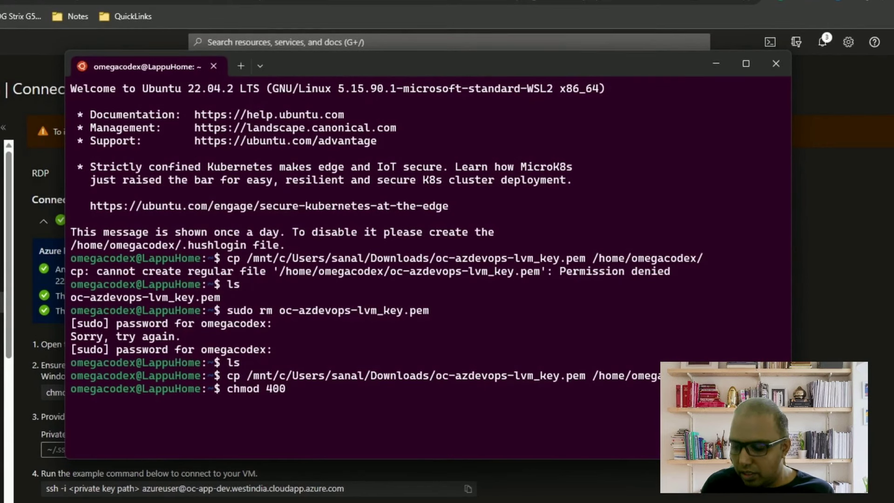
type("oc-azdevops-lvm_key.pem")
key("Return")
type("ls -l oc-azdevops-lvm_key.pem")
key("Return")
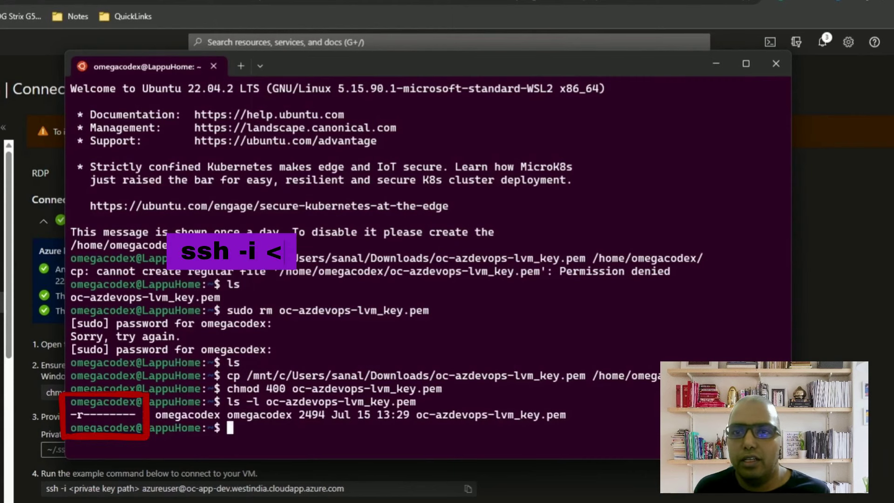
type("ssh")
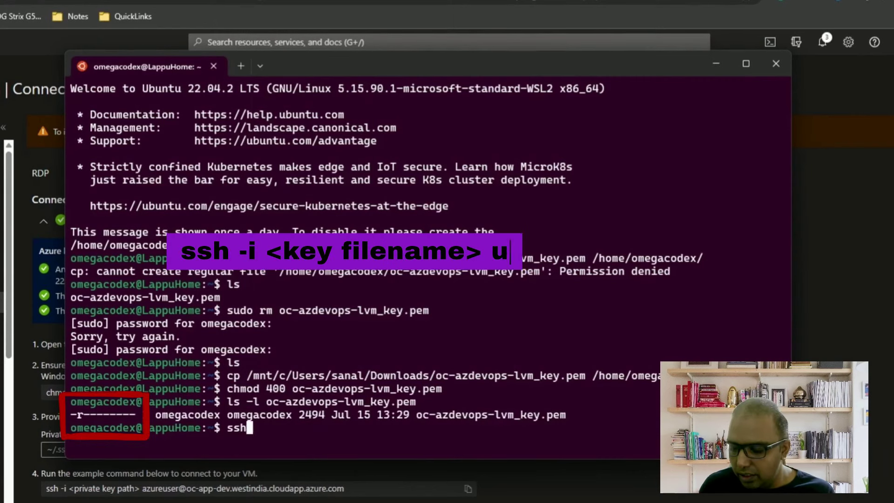
type(" -i oc-azdevops-lvm_key.pem")
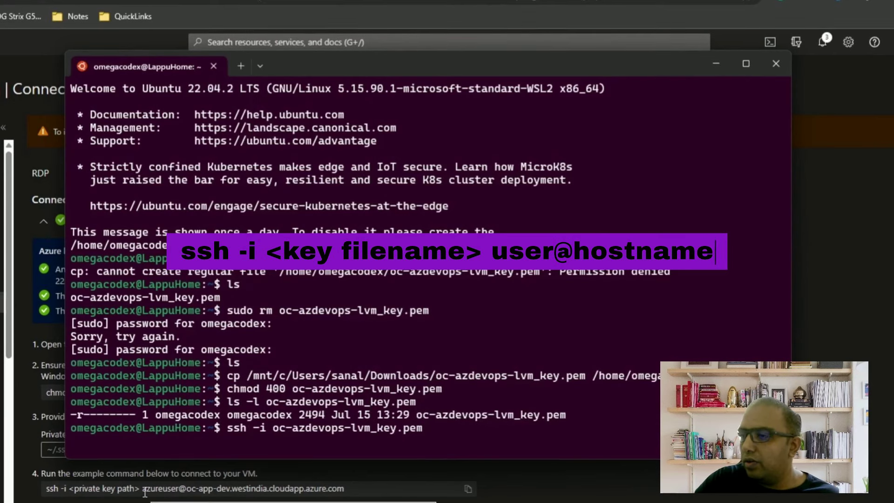
left_click_drag(143, 489, 343, 488)
right_click(286, 488)
left_click(303, 212)
key("alt+Tab")
key("ctrl+v")
key("Return")
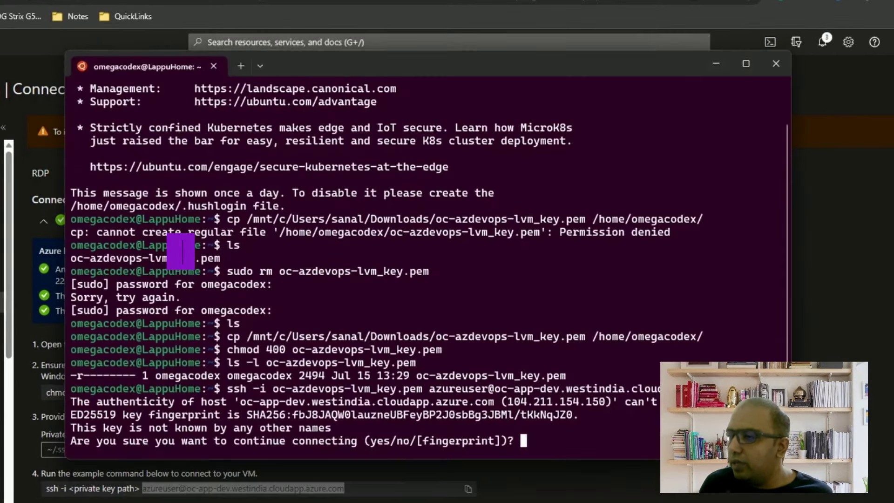
type("yes")
key("Return")
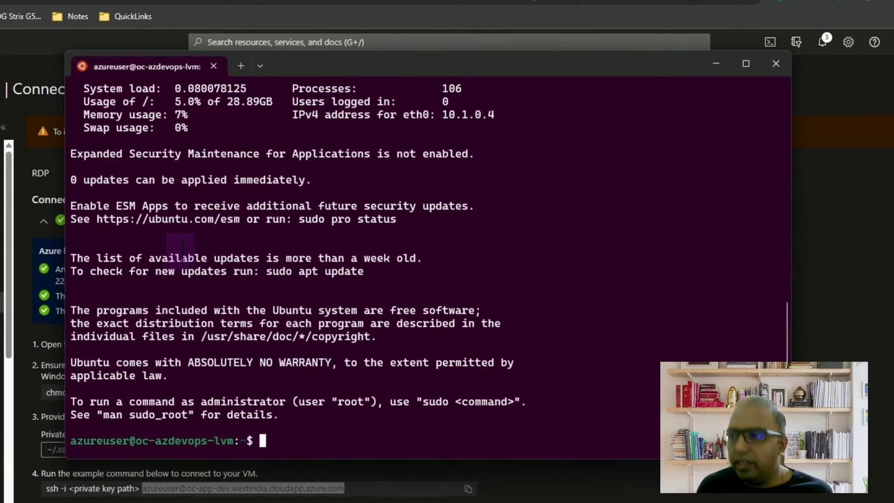
- Update the virtual machine's package lists with sudo apt update and install apache2, accepting the installation
type("sudo apt update")
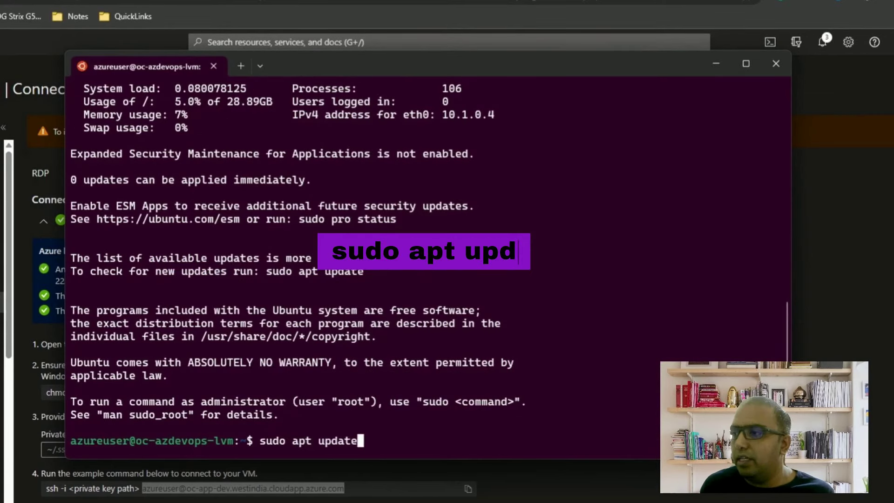
key("Return")
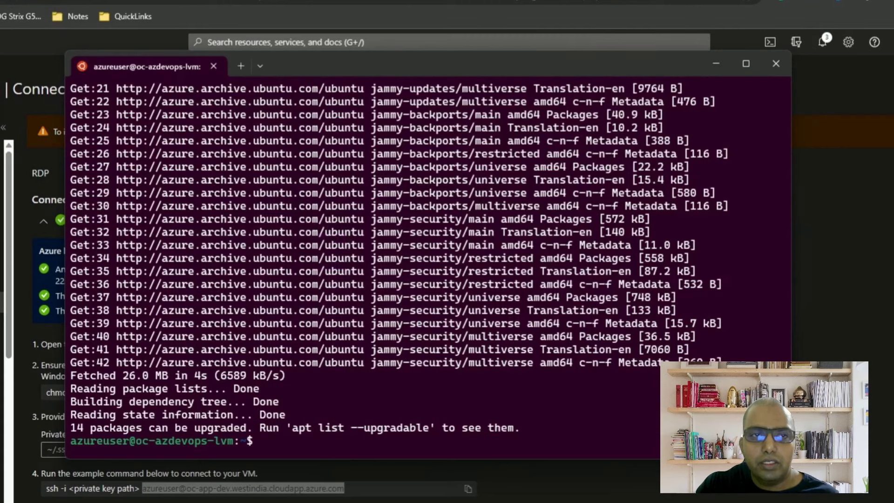
type("sudo apt install apache")
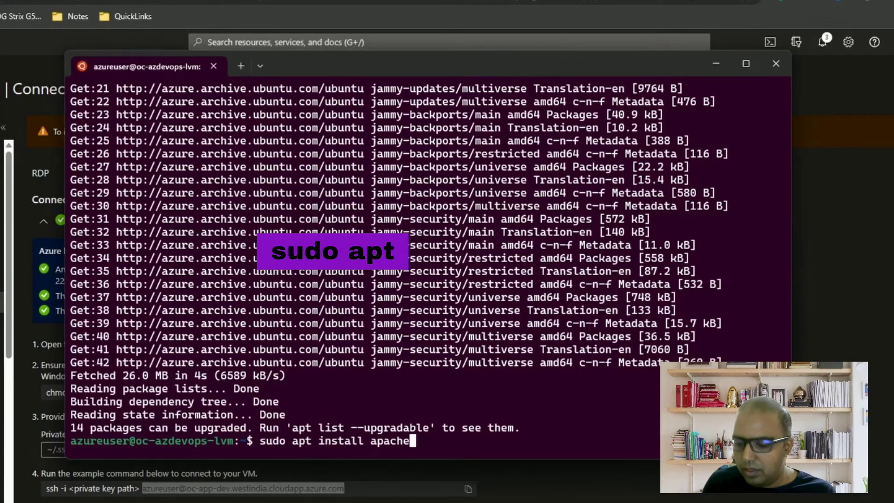
type("2")
key("Return")
type("y")
key("Return")
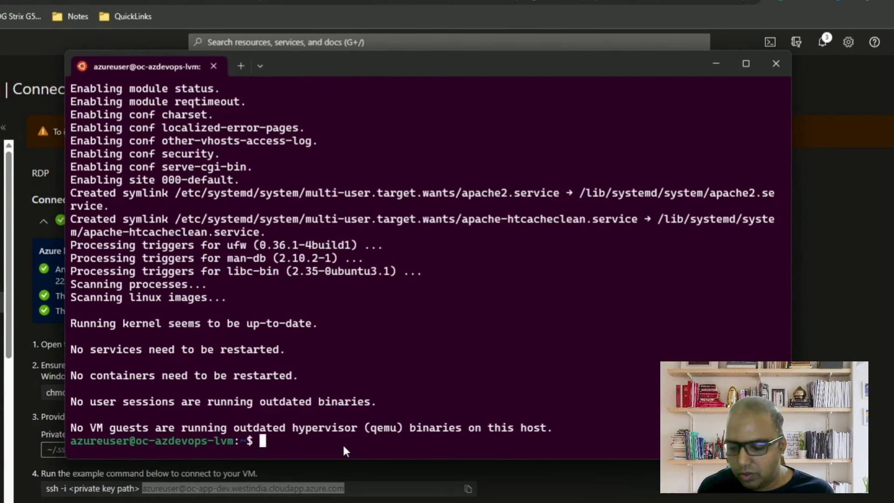
- Enable Apache's headers module on the virtual machine with sudo a2enmod headers
type("sudo a")
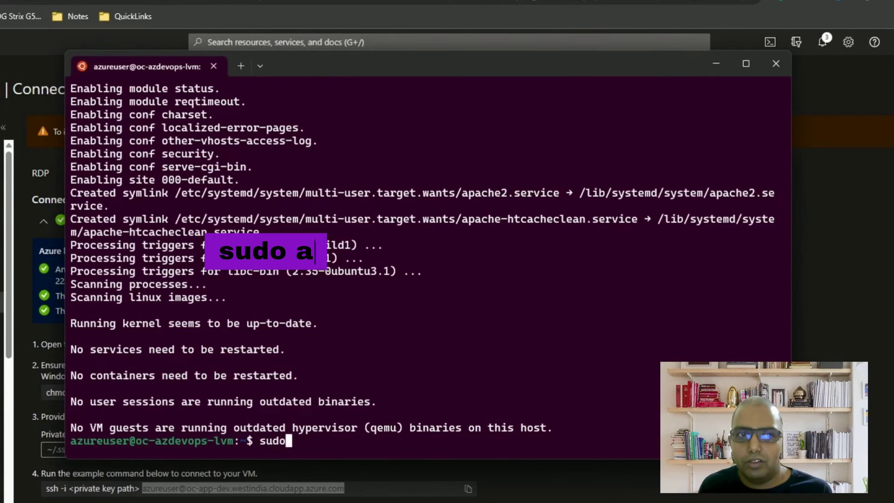
type("2enmod ")
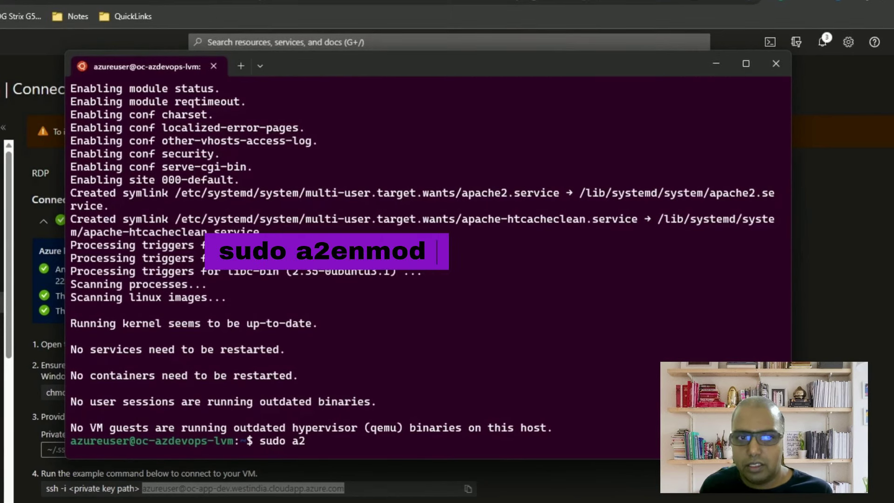
type("header")
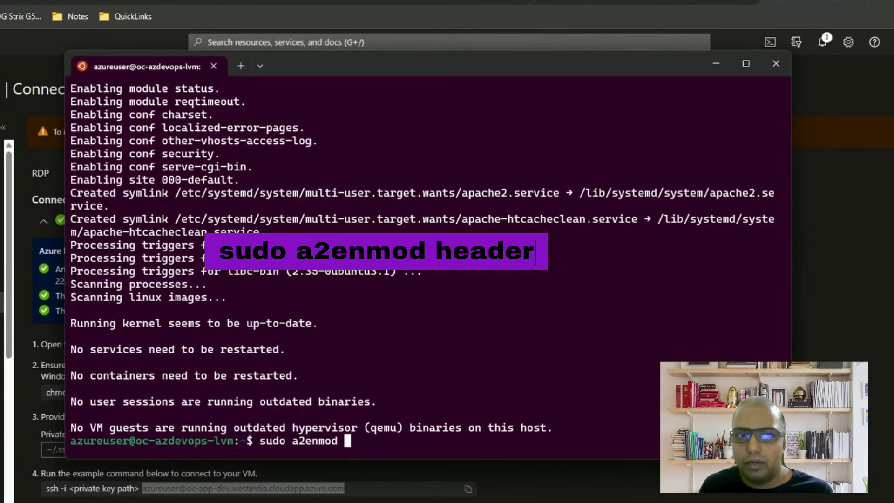
type("s")
key("Return")
- Reuse the previous a2enmod command to enable Apache's proxy_http module
key("Up")
key("BackSpace")
key("BackSpace")
key("BackSpace")
key("BackSpace")
key("BackSpace")
key("BackSpace")
key("BackSpace")
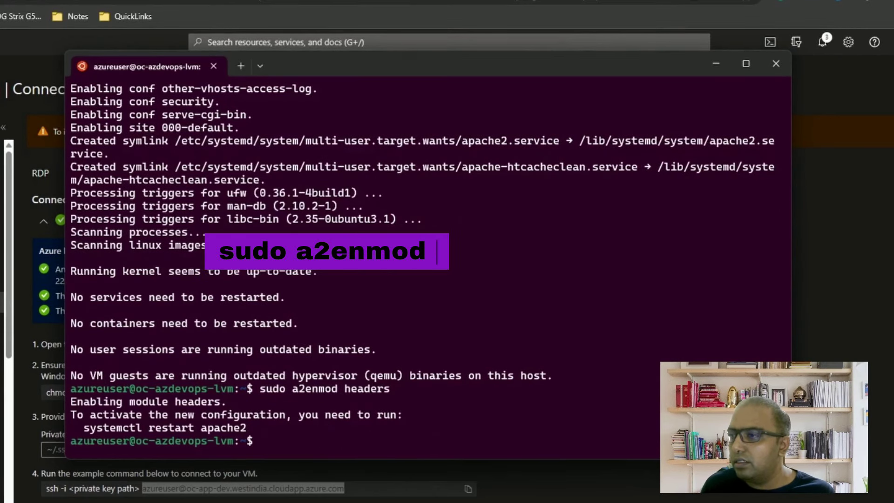
type("proxy_ht")
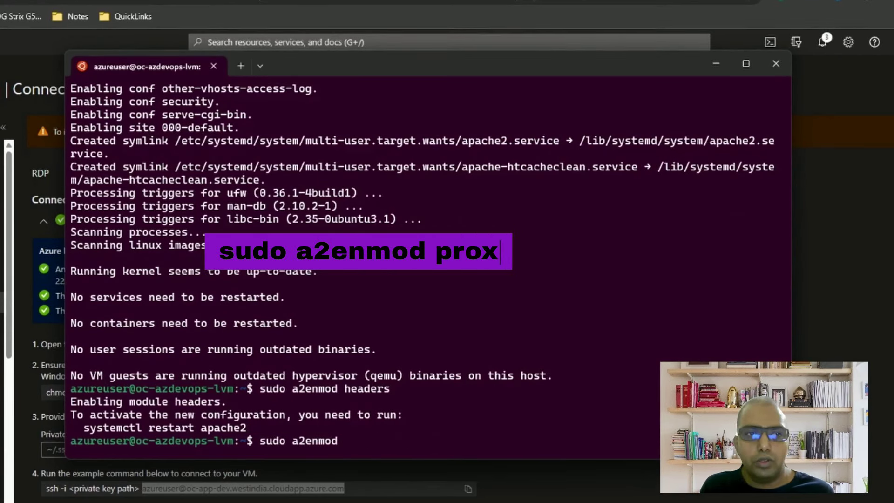
type("tp")
key("Return")
- Restart Apache with sudo systemctl restart apache2, correcting the misspelled service name
type("sudo ")
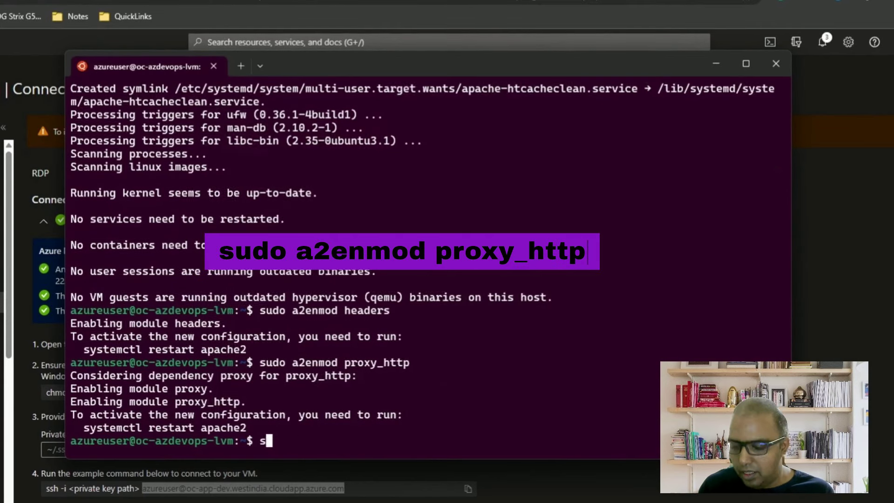
type("syste")
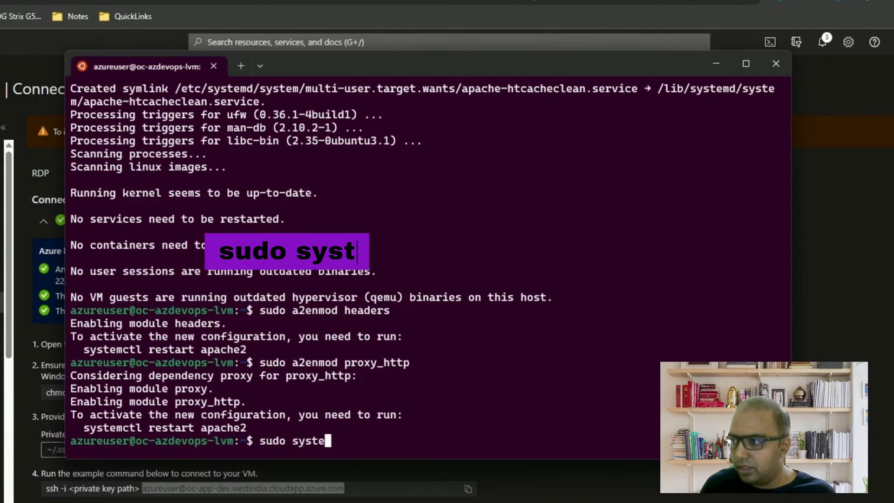
type("mctl restart apcahe2")
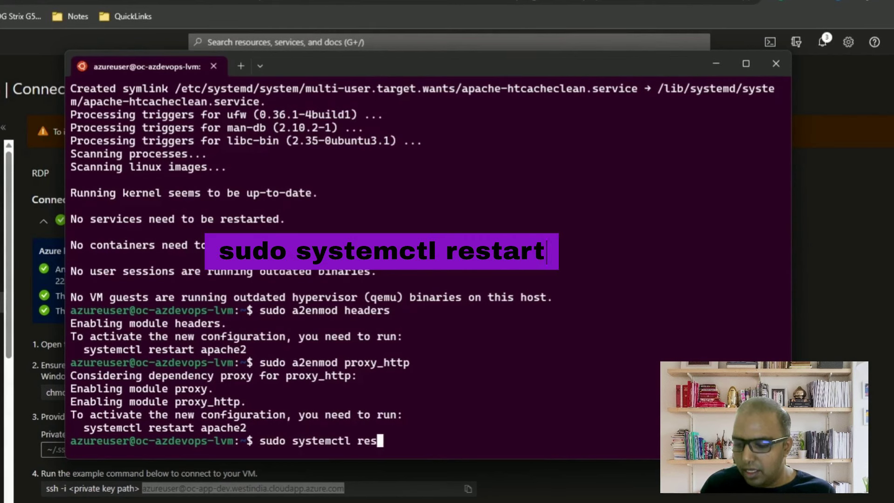
key("Return")
key("Up")
key("Left")
key("Left")
key("Left")
key("BackSpace")
key("BackSpace")
type("ac")
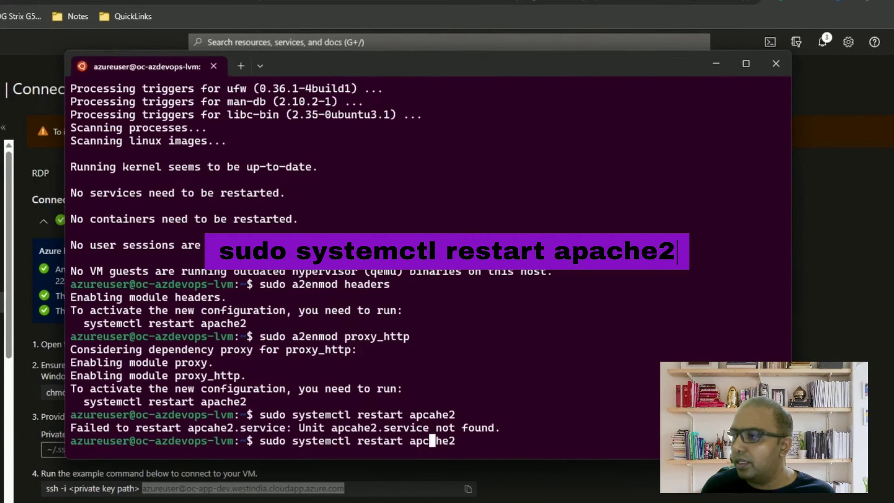
key("Return")
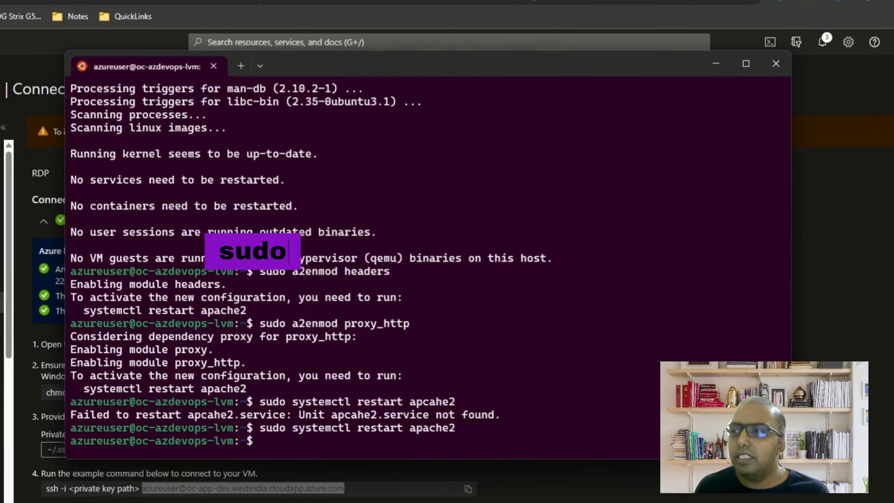
- Copy the host name oc-app-dev.westindia.cloudapp.azure.com from the Azure SSH instructions and open it in a new browser tab
key("alt+Tab")
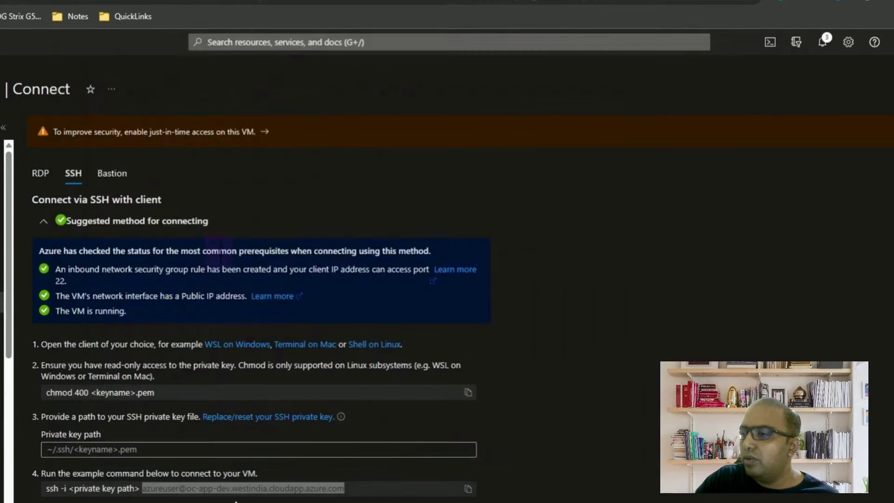
left_click_drag(247, 390, 378, 403)
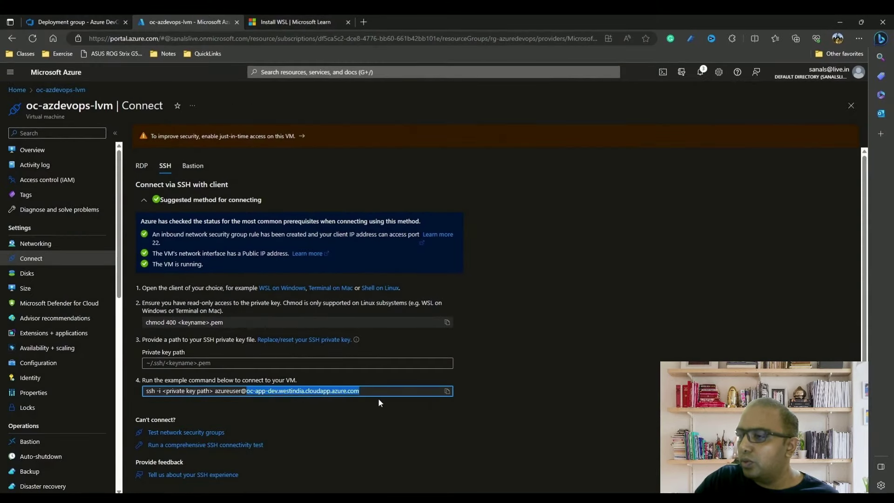
key("ctrl+c")
left_click(363, 22)
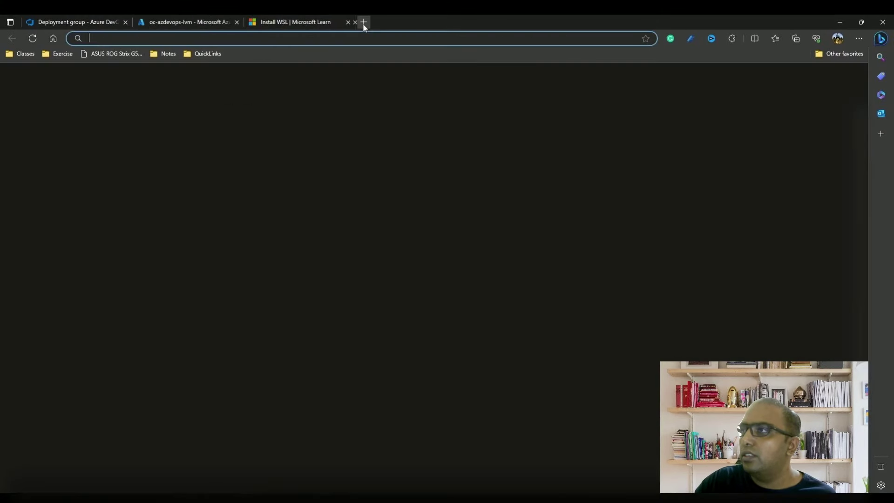
key("ctrl+v")
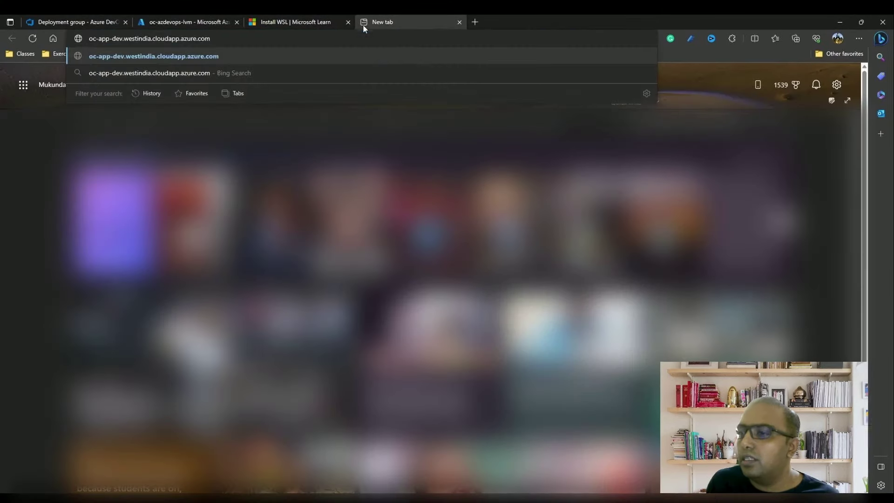
key("Return")
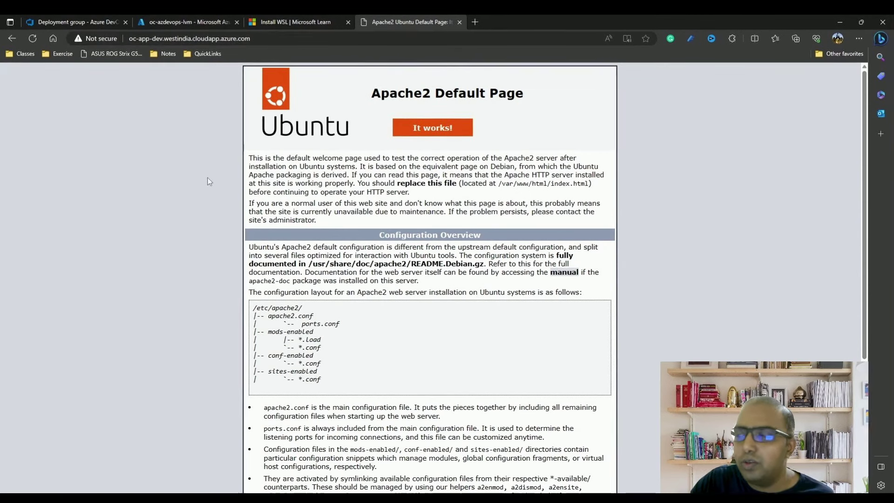
- Switch back to the VM's terminal, declare repo_version from the Ubuntu release, and download packages-microsoft-prod.deb from packages.microsoft.com with wget
left_click(176, 22)
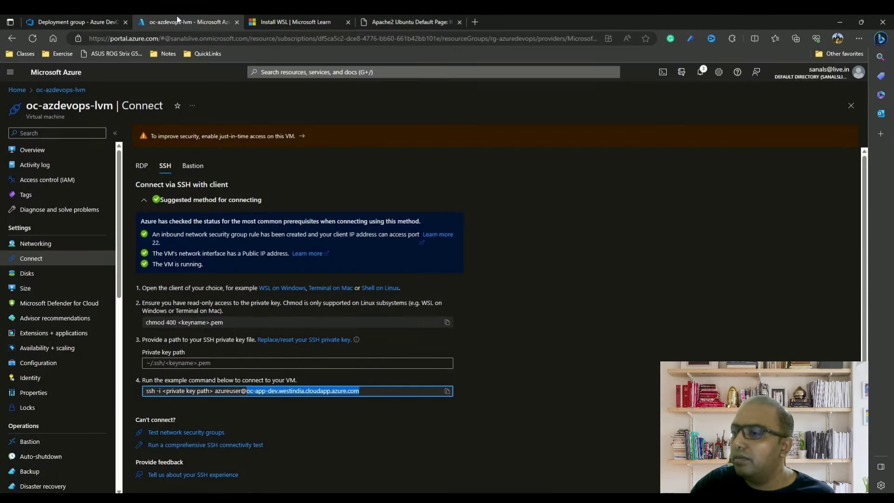
key("alt+Tab")
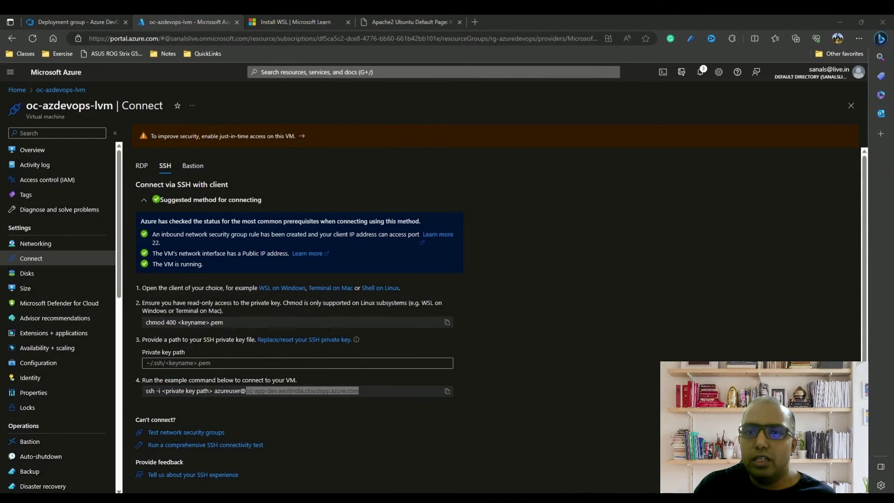
key("alt+Tab")
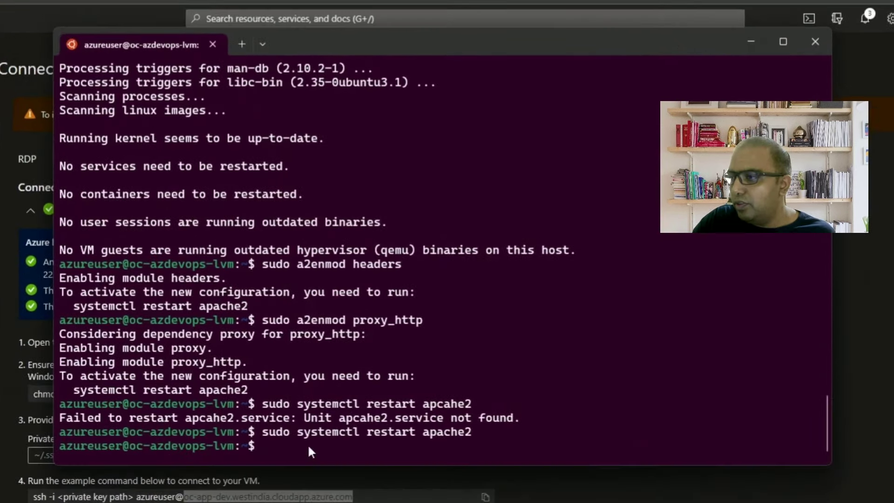
key("ctrl+v")
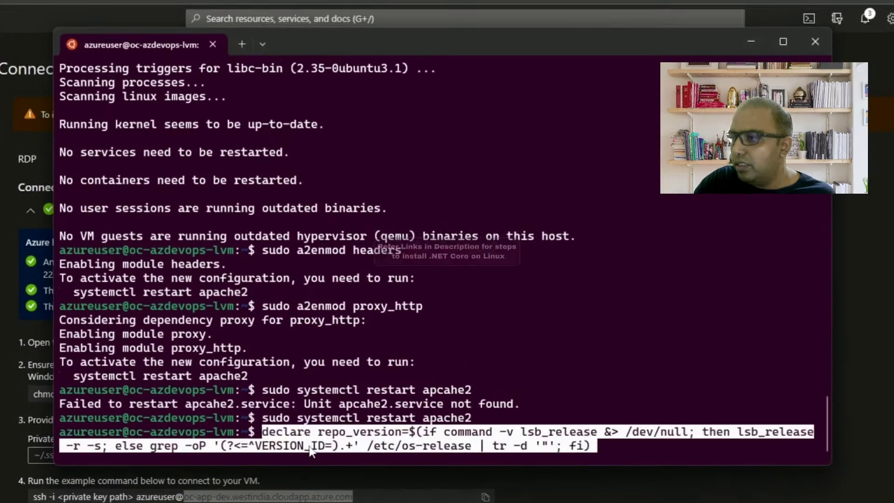
key("Return")
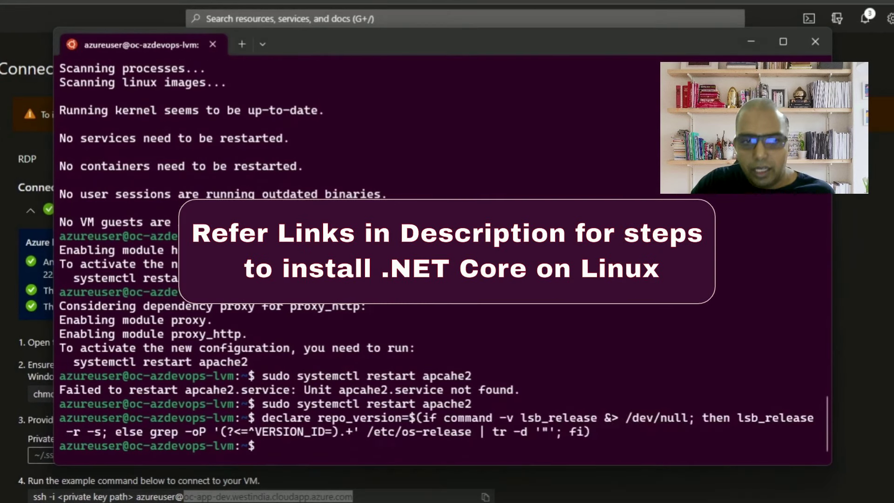
key("ctrl+v")
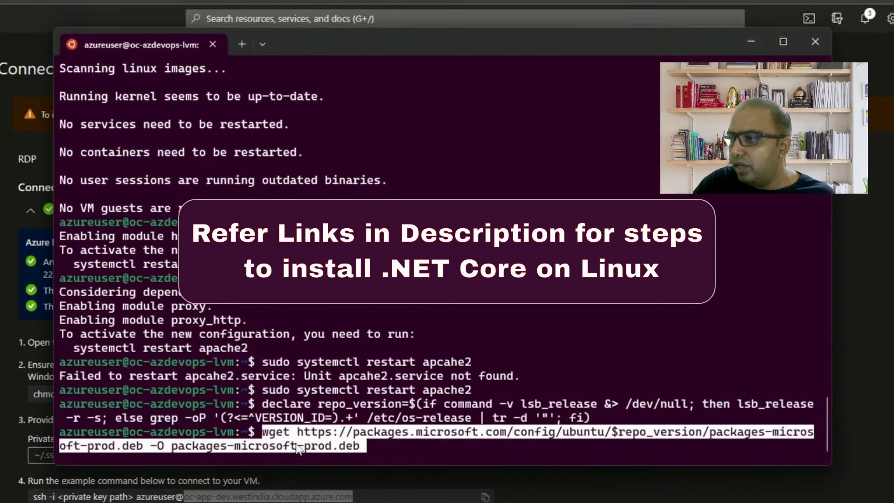
key("Return")
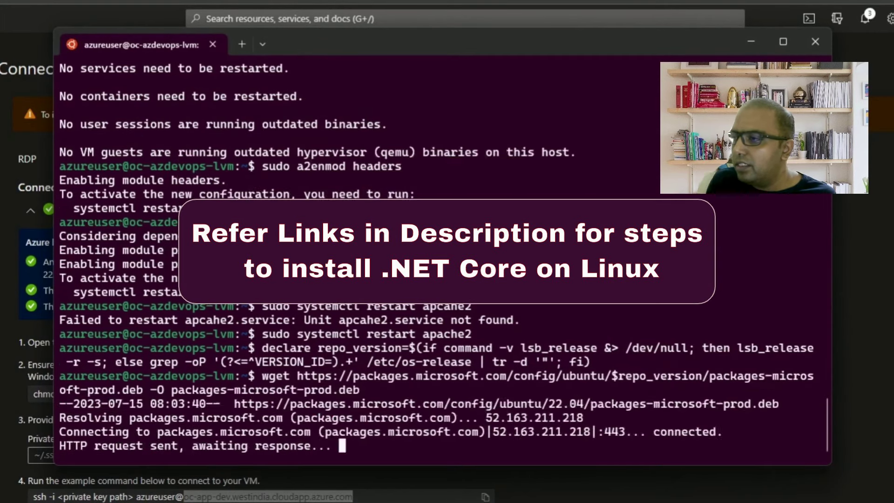
- Install packages-microsoft-prod.deb with sudo dpkg -i and delete the downloaded file with rm
key("ctrl+v")
key("Return")
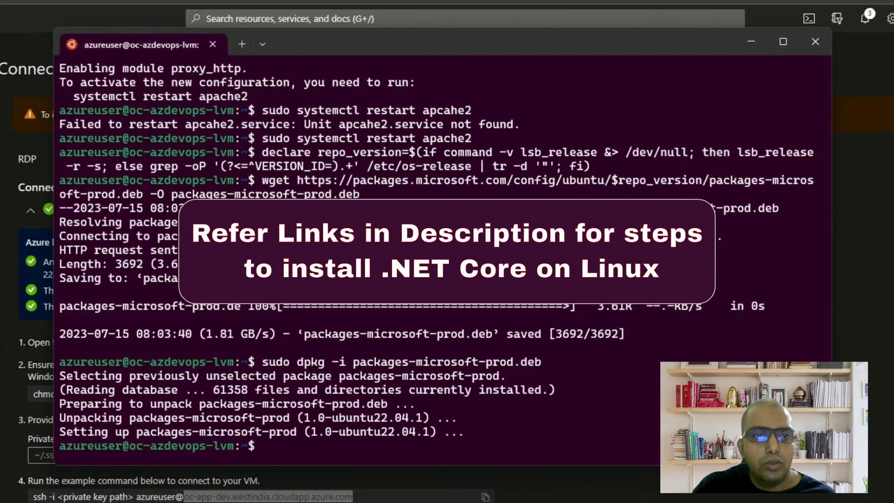
key("ctrl+v")
key("Return")
- Refresh the package lists with sudo apt update and install aspnetcore-runtime-6.0, accepting the installation
type("sud")
type("o apt upd")
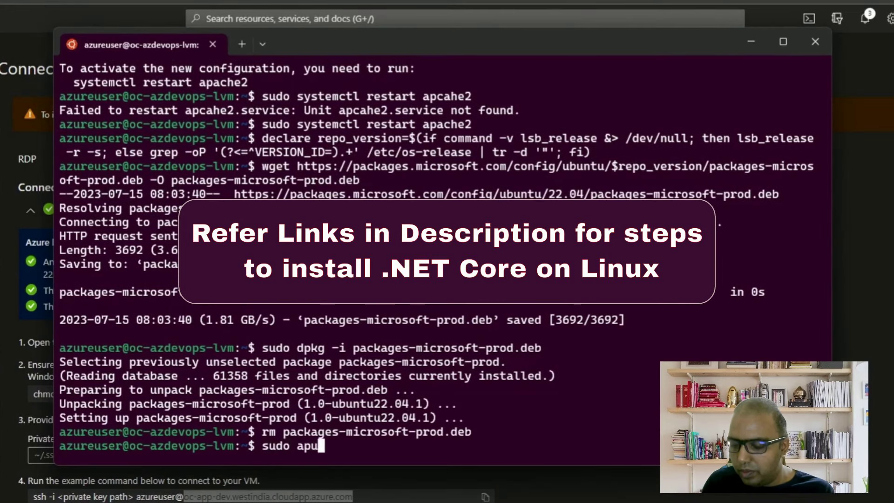
type("ate")
key("Return")
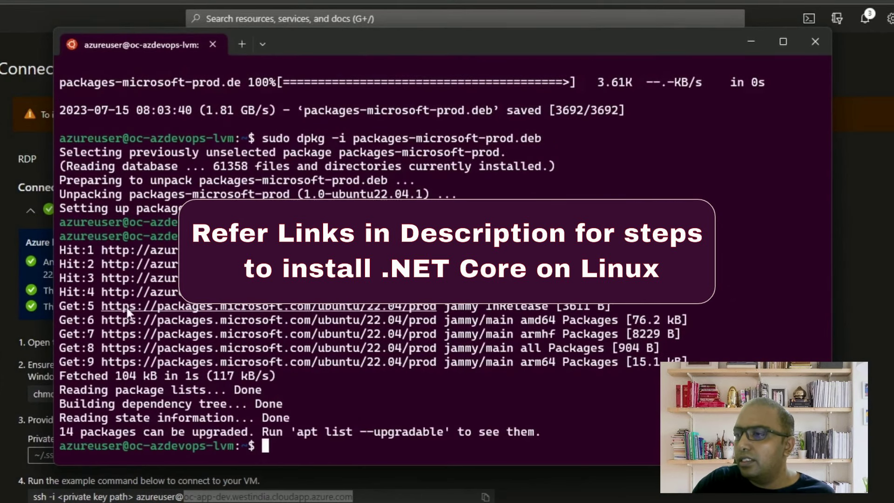
key("ctrl+v")
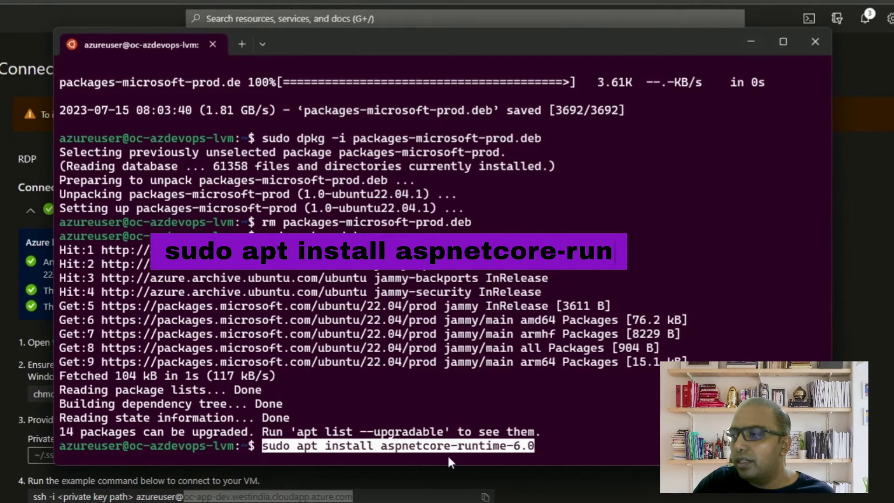
key("Return")
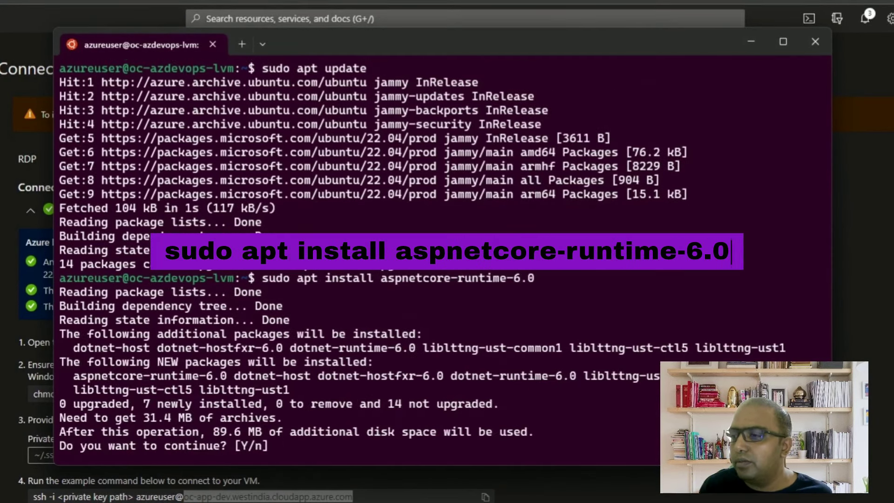
type("y")
key("Return")
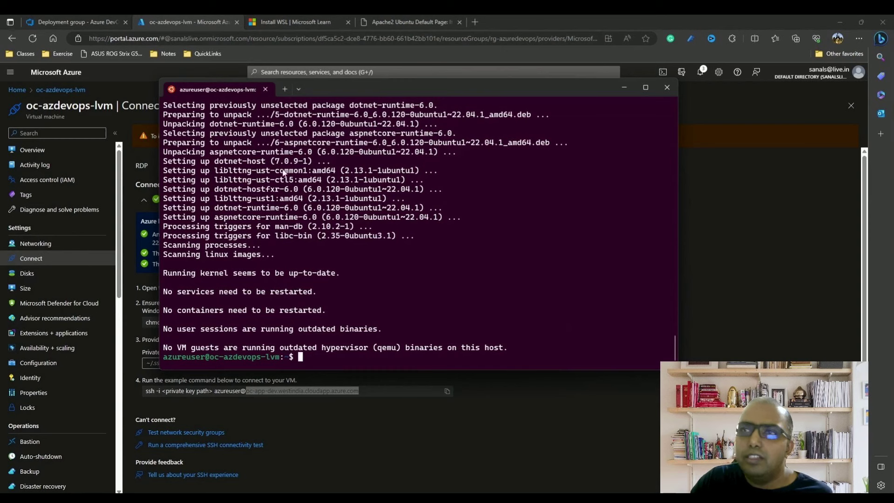
- In Azure DevOps, include a personal access token in the LinuxDevVMs registration script and copy the script to the clipboard
left_click(60, 21)
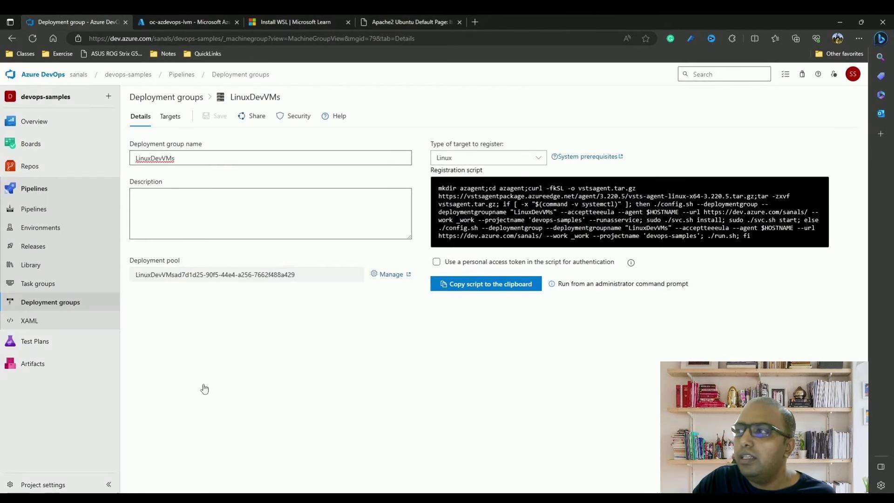
left_click(436, 261)
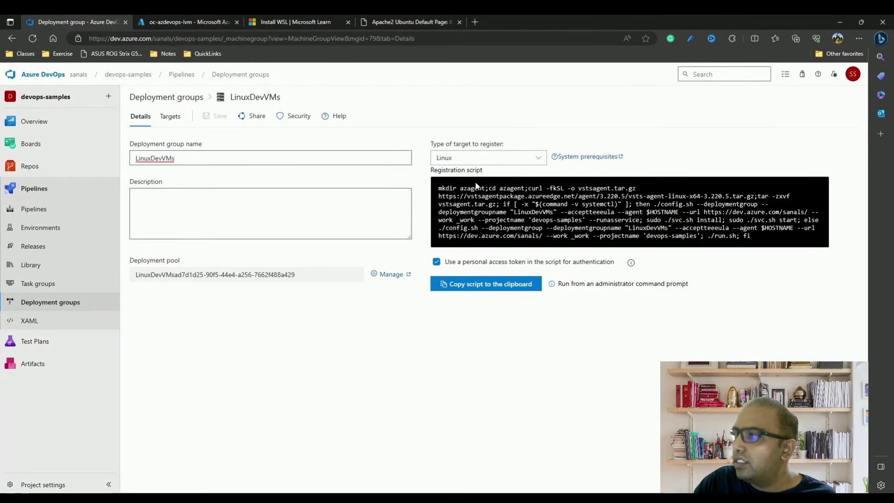
left_click(494, 285)
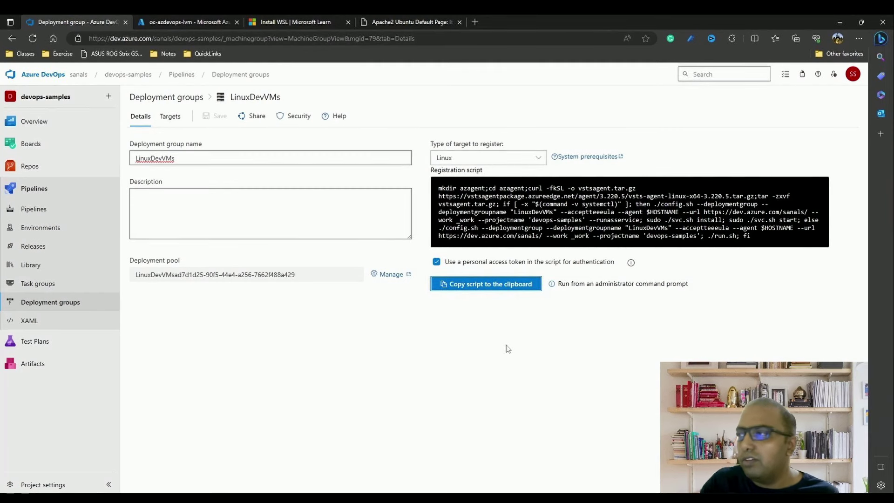
- Paste the agent registration script with its personal access token into the VM's terminal and run it
key("alt+Tab")
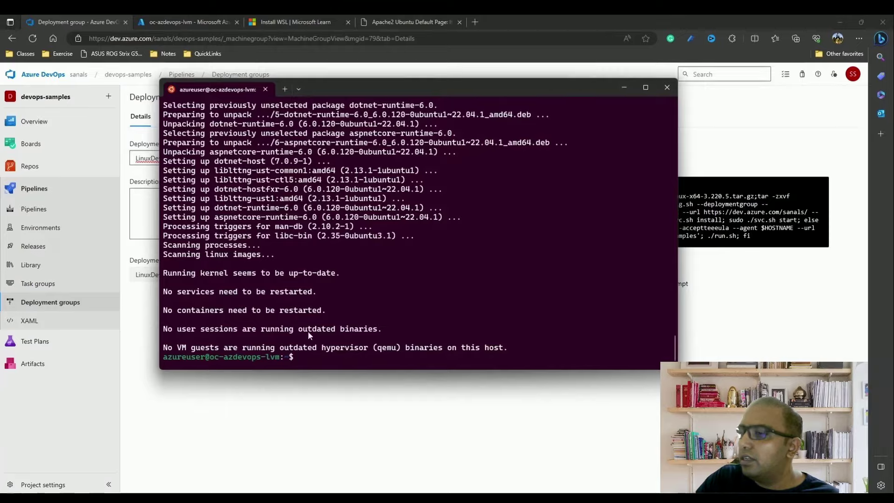
key("ctrl+v")
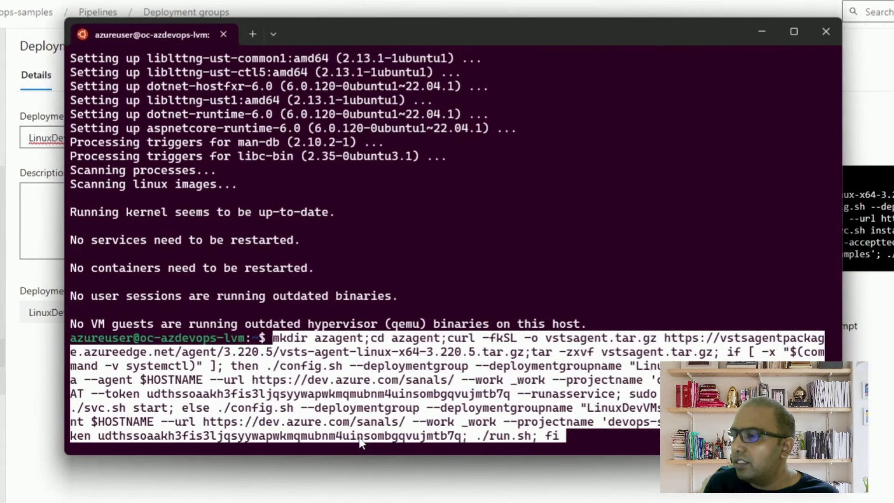
key("Return")
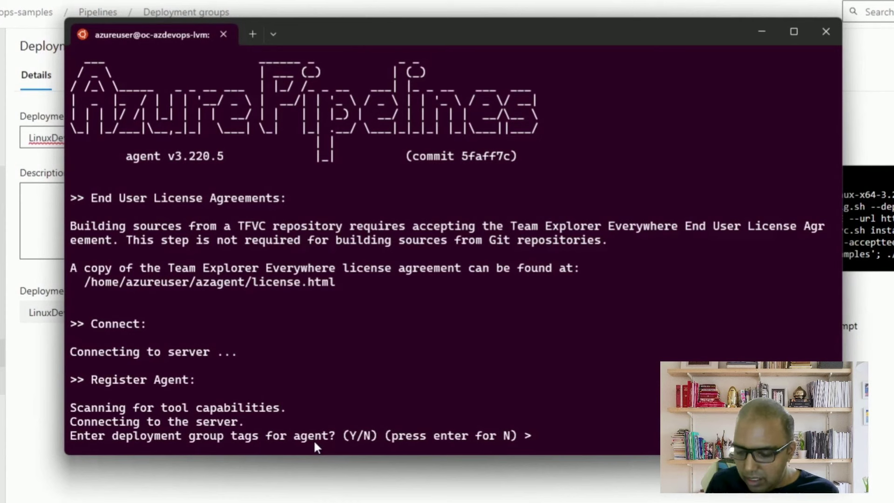
- Accept entering deployment group tags for the agent and assign it the tag web
type("y")
key("Return")
type("web, db) > web")
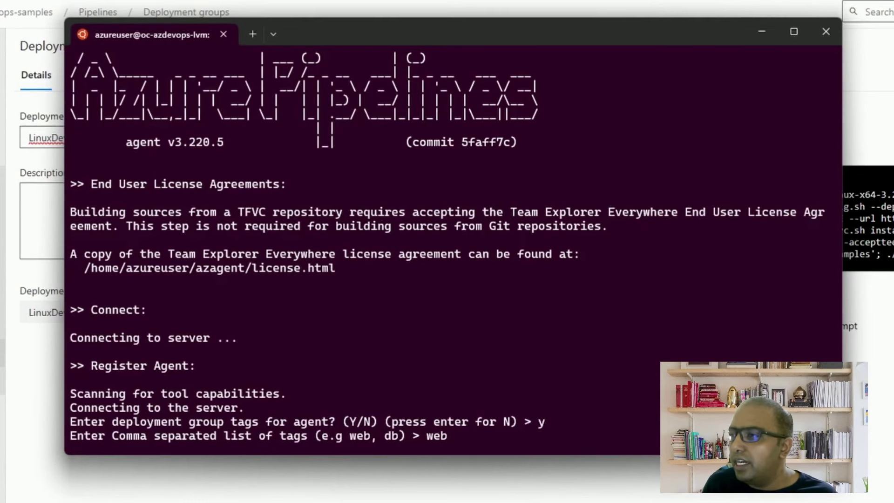
key("Return")
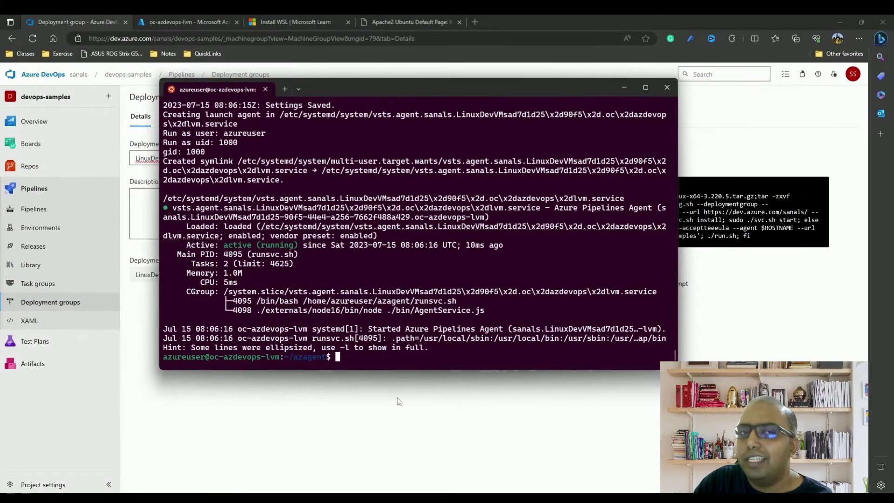
- Switch to Azure DevOps and check the registered targets of the LinuxDevVMs deployment group
left_click(319, 410)
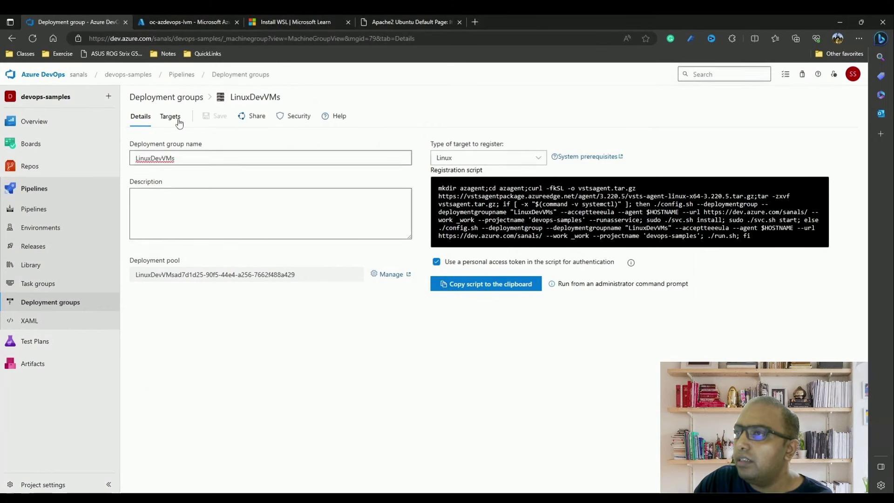
left_click(177, 120)
key("alt+Left")
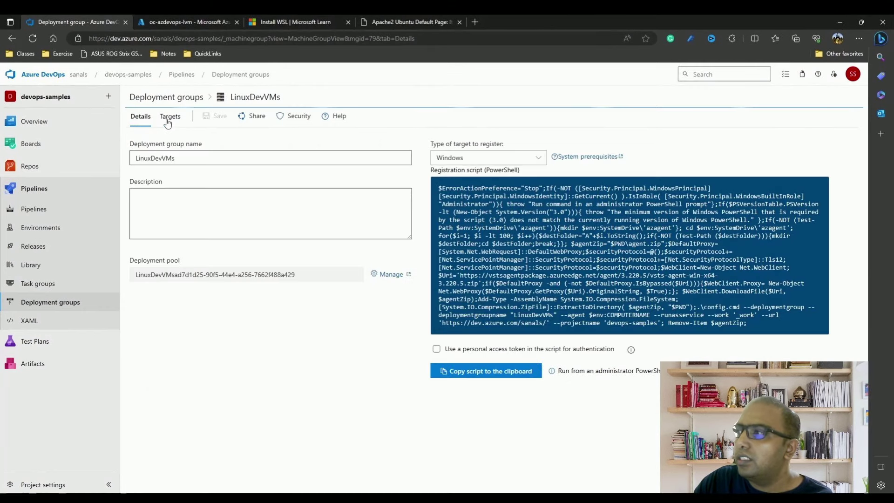
left_click(170, 119)
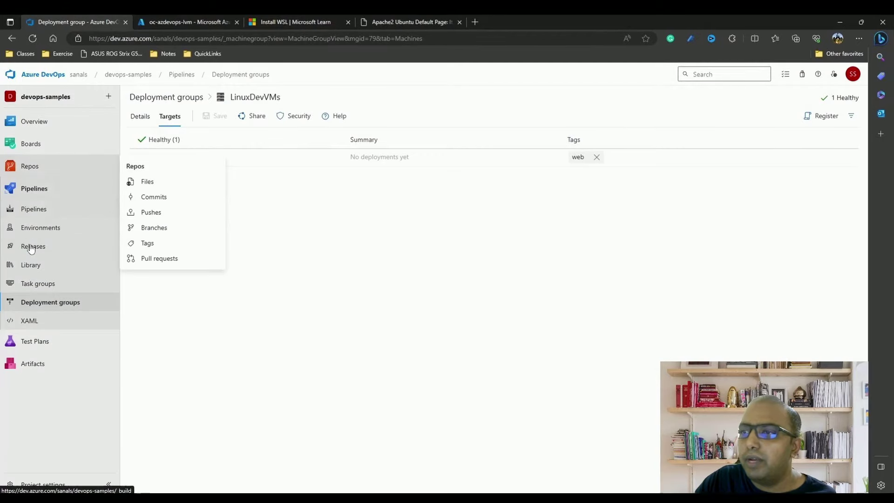
- Create a new release pipeline from an empty job and name its stage DevLinux
left_click(34, 246)
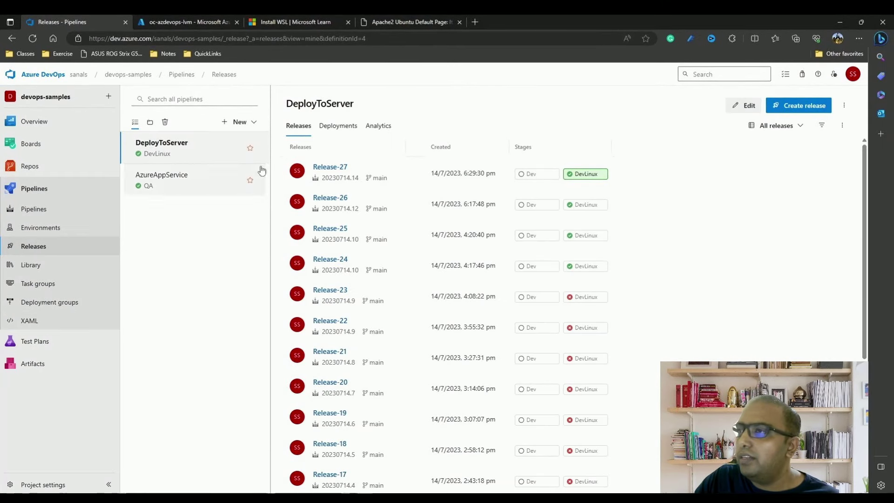
left_click(240, 121)
left_click(206, 140)
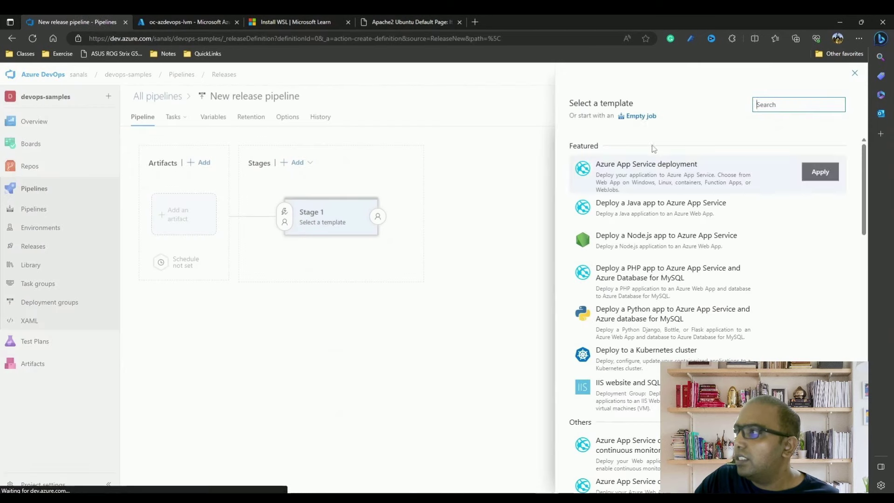
left_click(633, 117)
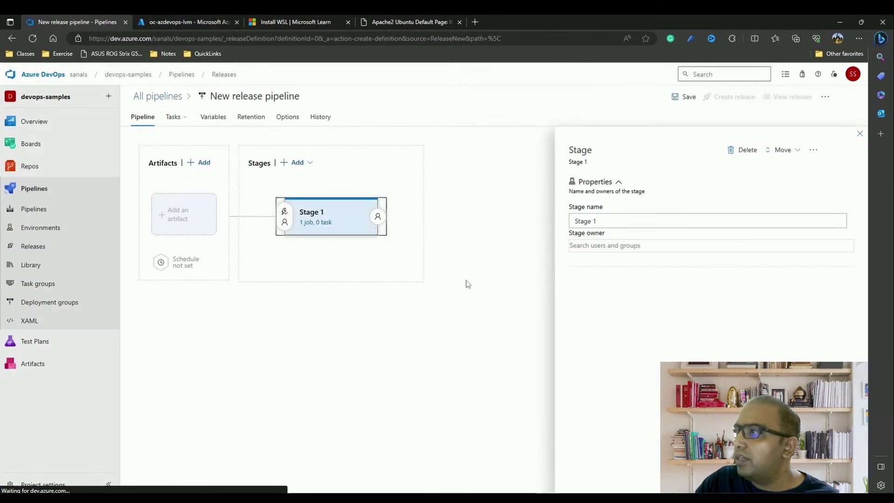
triple_click(613, 220)
type("DevLinux")
- Add the dotnet-wepapp build pipeline of the devops-samples project as the release artifact
left_click(178, 224)
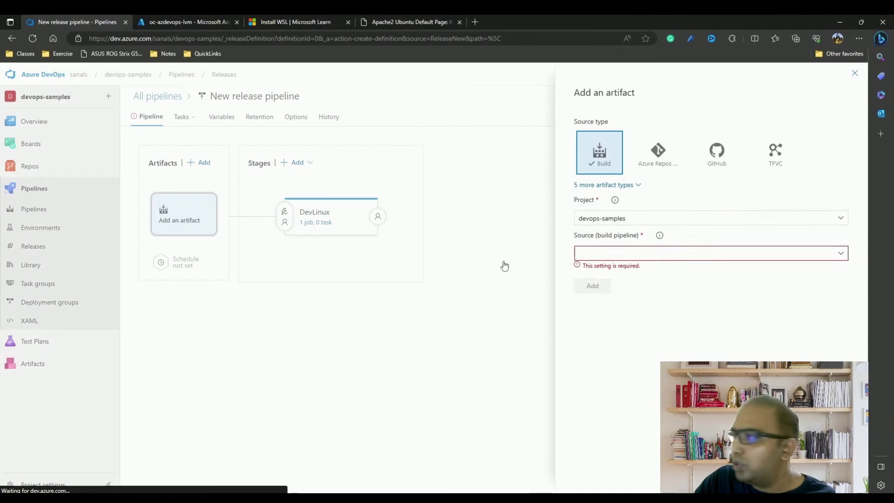
left_click(841, 254)
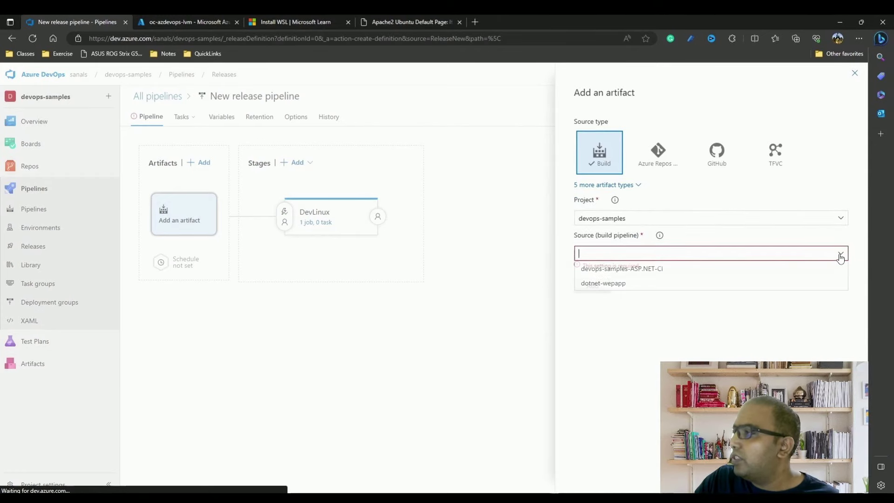
left_click(646, 286)
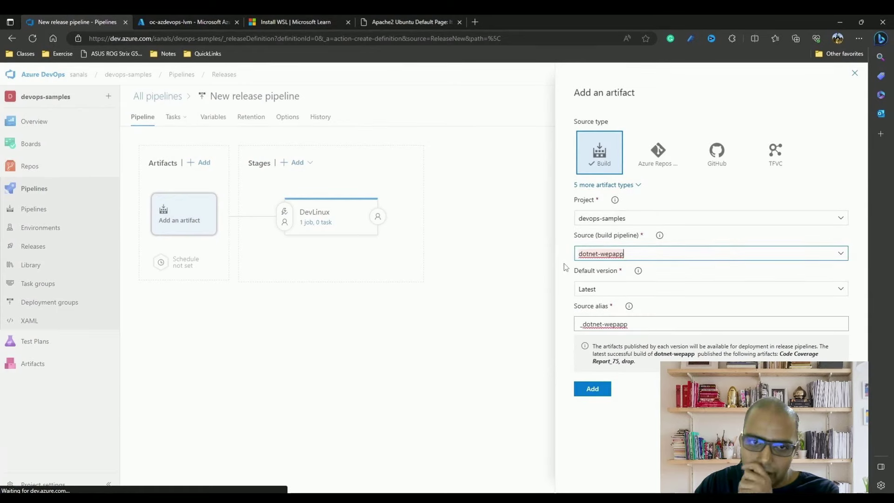
left_click(592, 389)
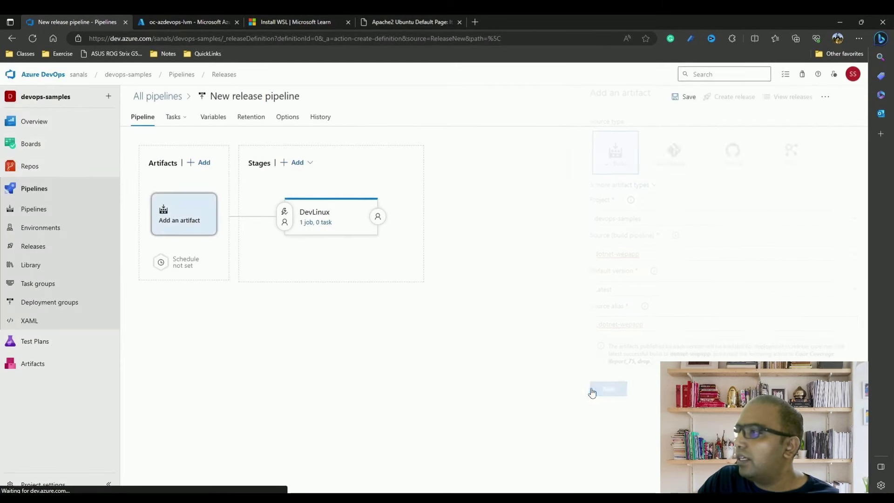
left_click(64, 241)
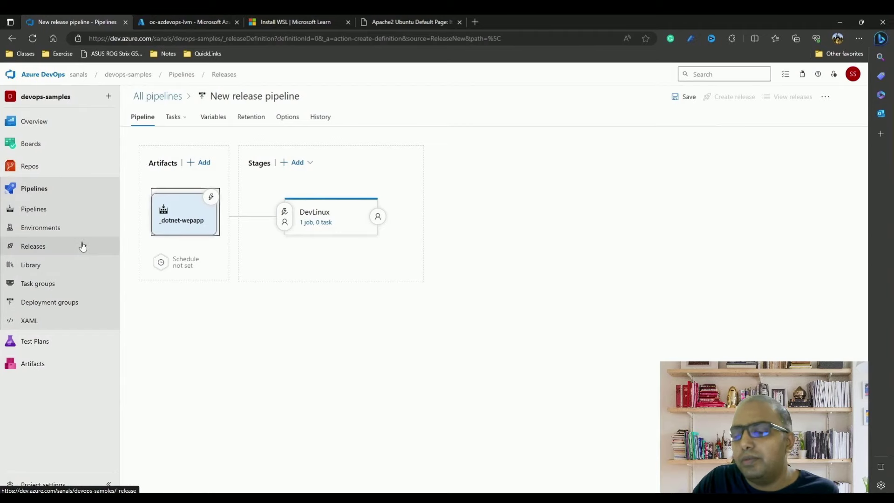
- Open the project's repository and build pipelines in separate browser tabs and bring up the dotnet-wepapp pipeline definition
right_click(29, 167)
left_click(58, 176)
middle_click(87, 214)
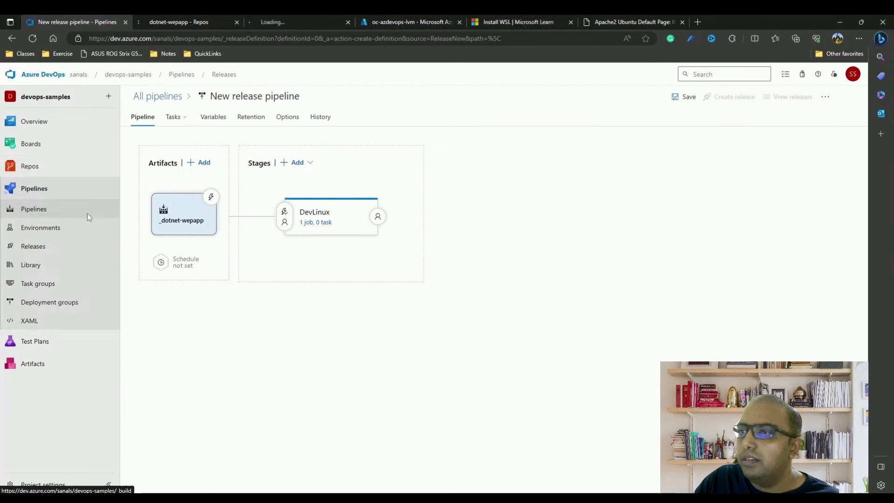
left_click(273, 21)
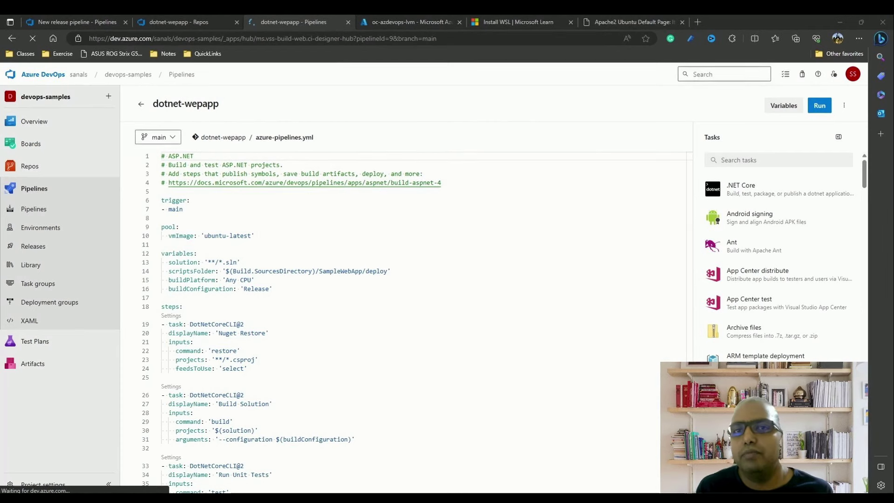
- Examine the app-apache-config.sh and app-init-service.sh scripts in the repository's SampleWebApp/deploy folder
left_click(192, 21)
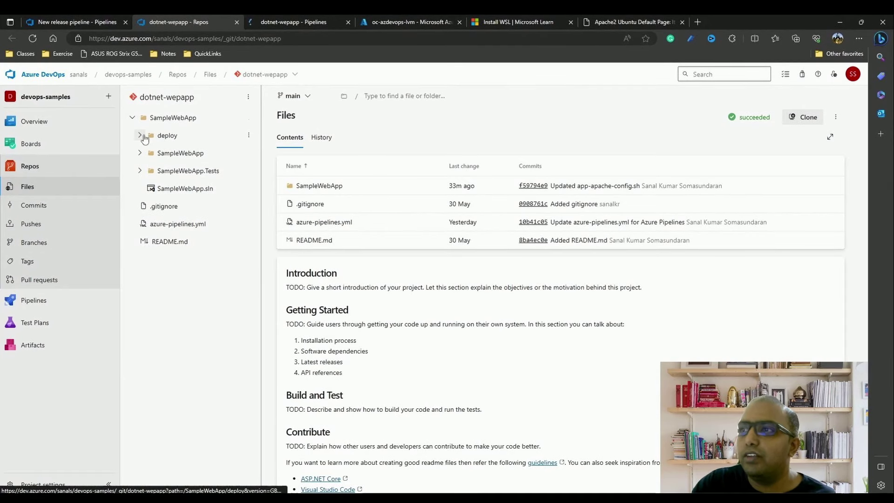
left_click(140, 135)
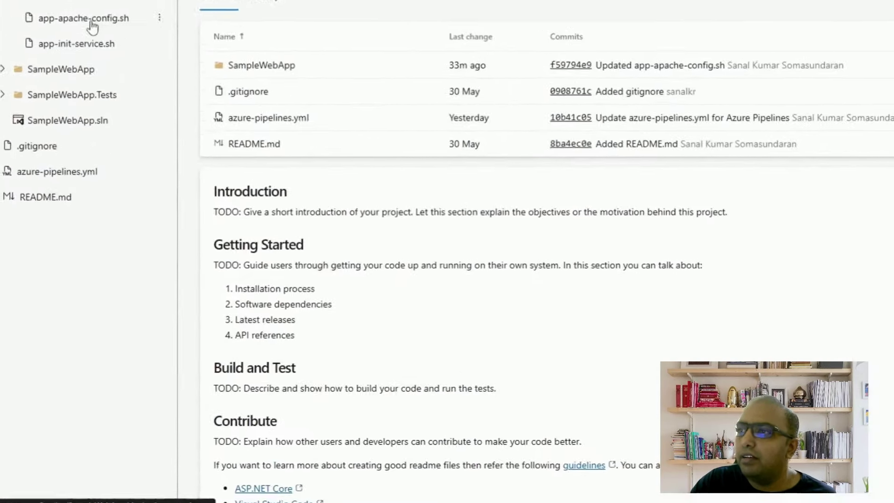
left_click(78, 28)
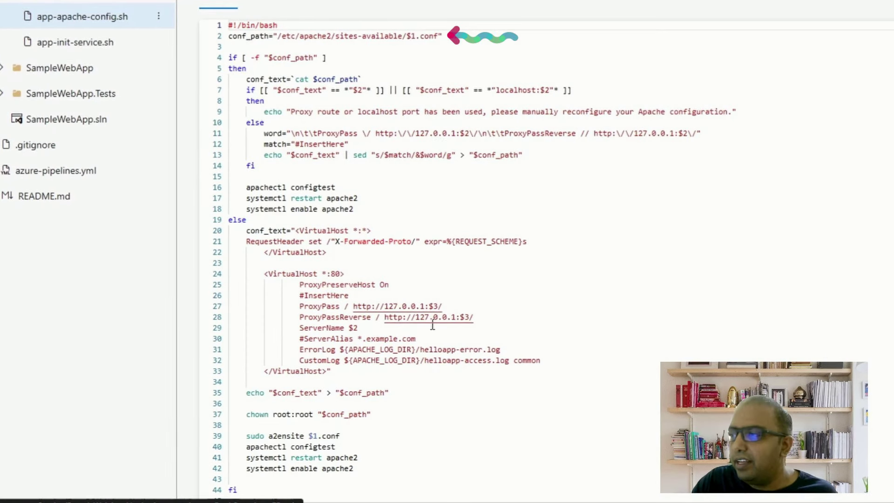
left_click_drag(350, 329, 360, 329)
left_click(365, 328)
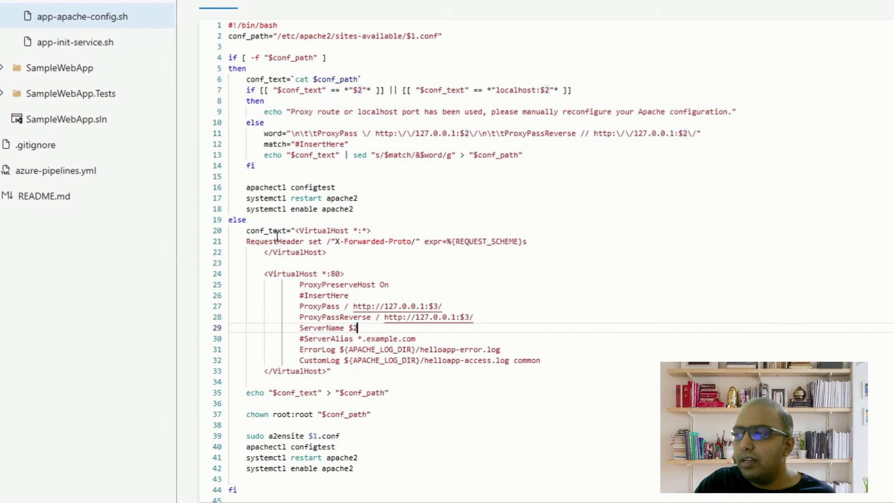
scroll(245, 433, "down", 1)
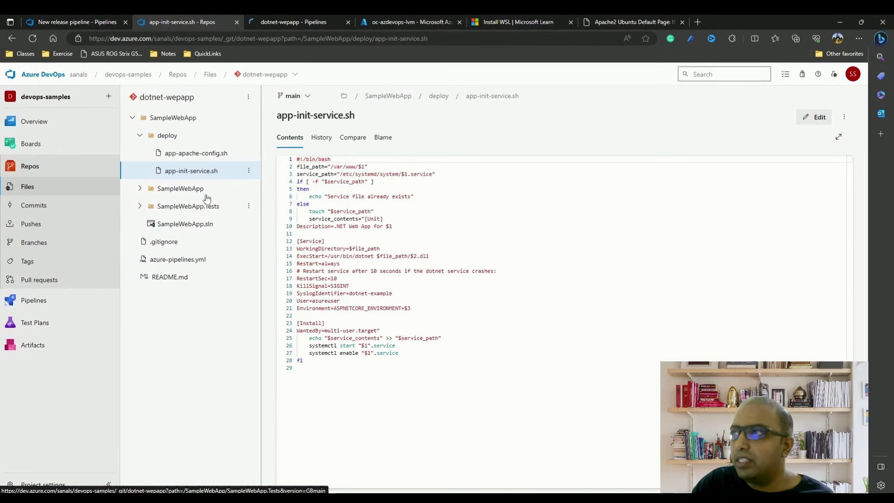
- Review the variables and the build, test, publish, CopyScripts and Publish Artifacts tasks in azure-pipelines.yml, and return to the new release pipeline
left_click(269, 23)
scroll(277, 321, "down", 1)
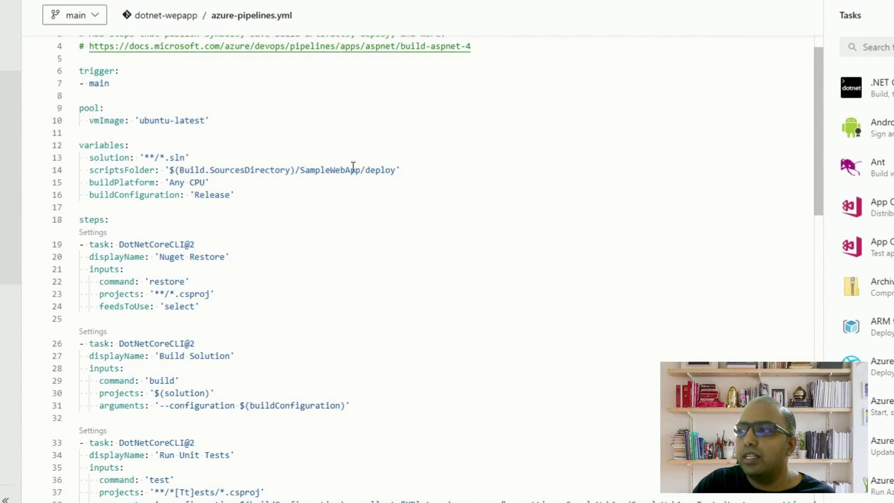
scroll(443, 238, "down", 3)
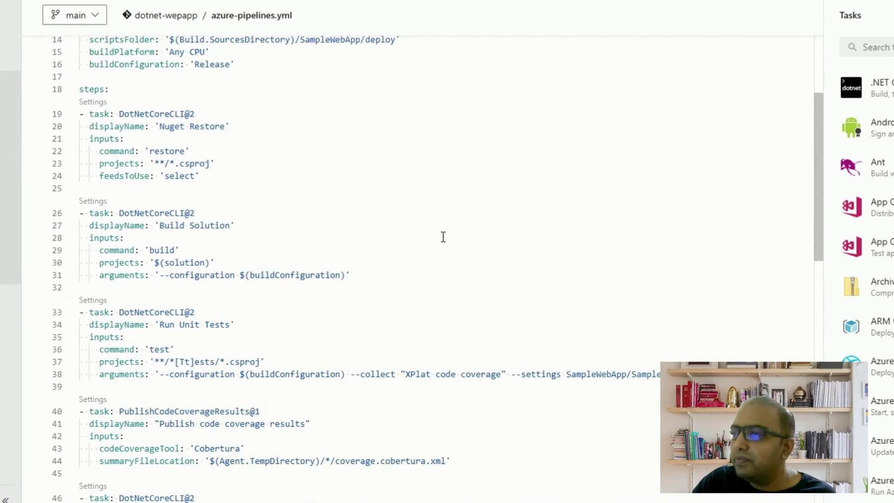
scroll(442, 237, "down", 7)
scroll(148, 108, "down", 2)
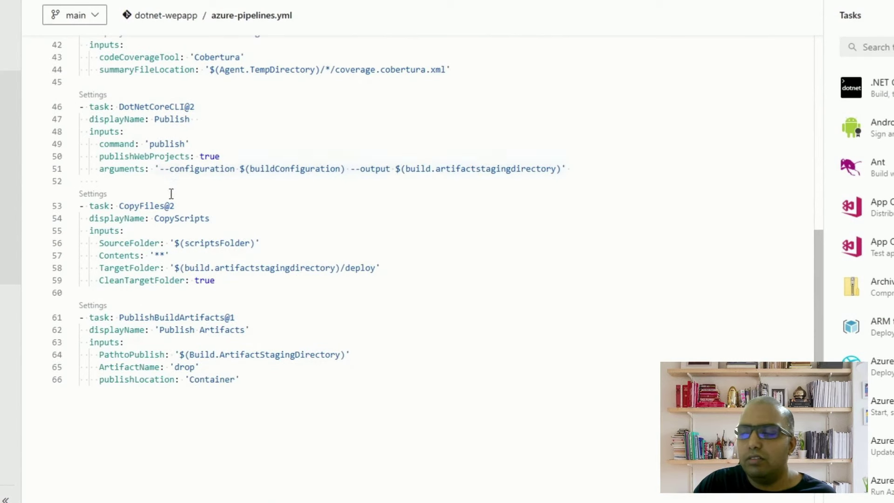
scroll(493, 315, "up", 9)
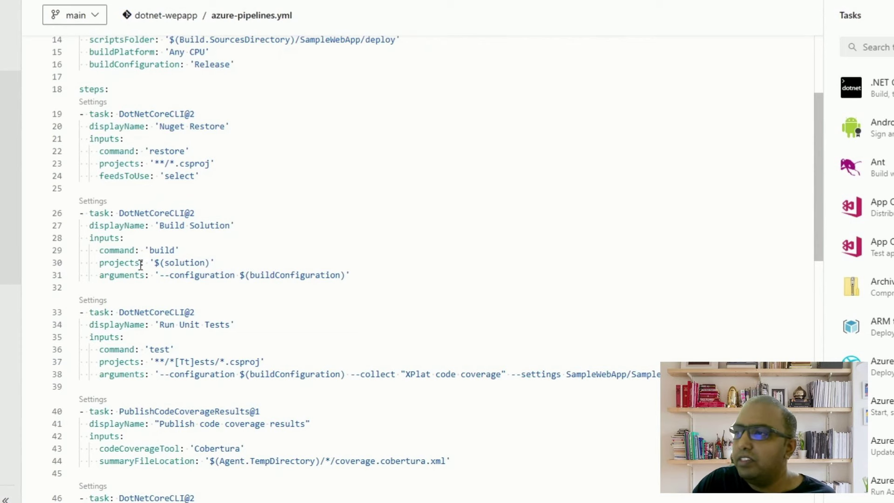
scroll(166, 134, "up", 2)
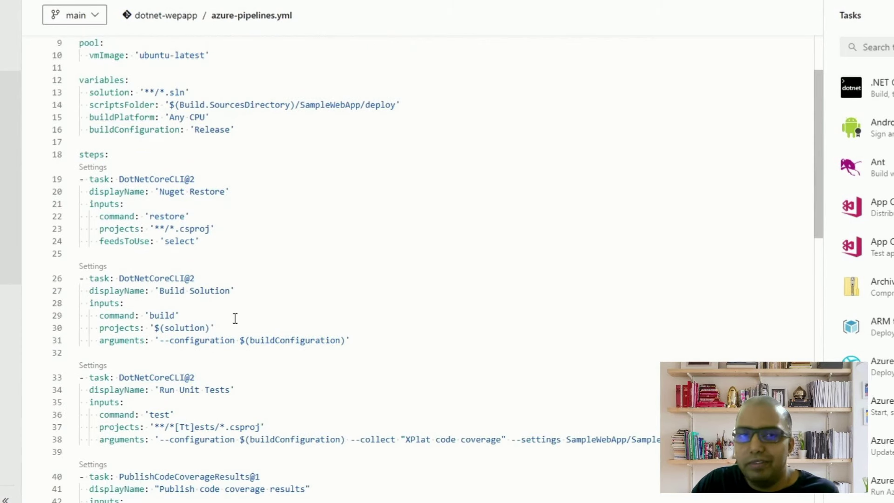
scroll(329, 250, "up", 3)
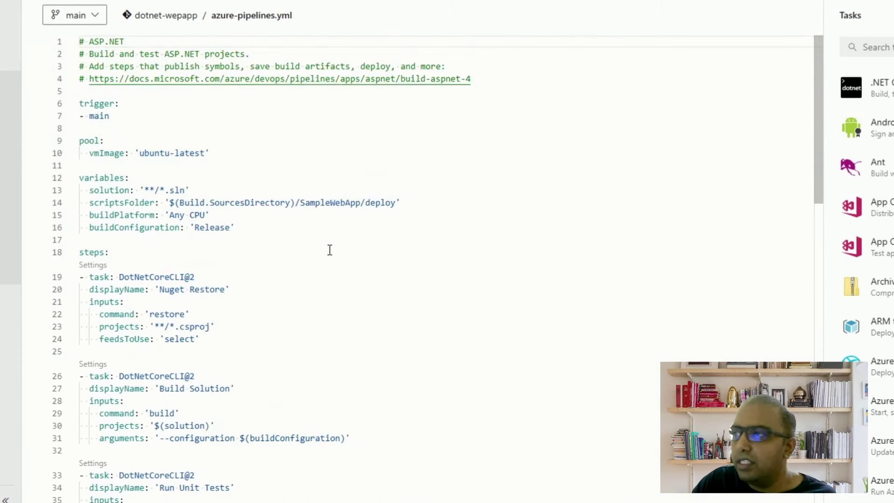
scroll(280, 261, "down", 2)
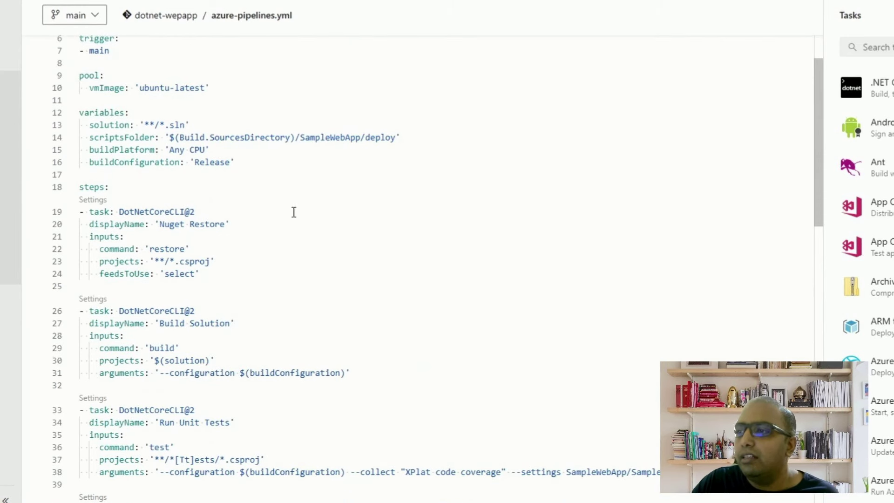
scroll(293, 209, "down", 2)
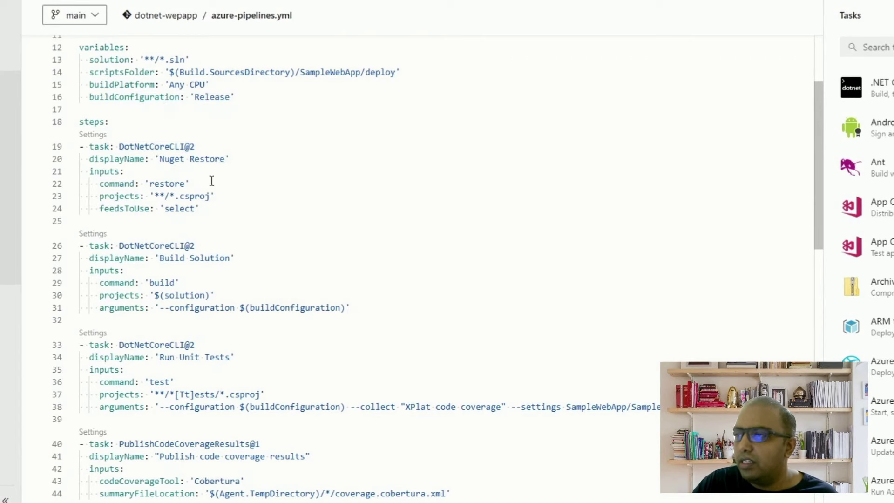
scroll(231, 212, "down", 2)
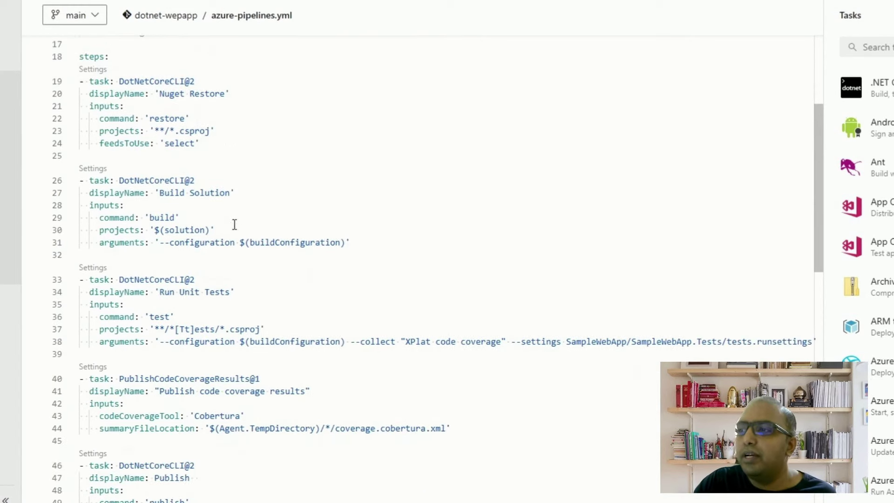
scroll(209, 244, "down", 3)
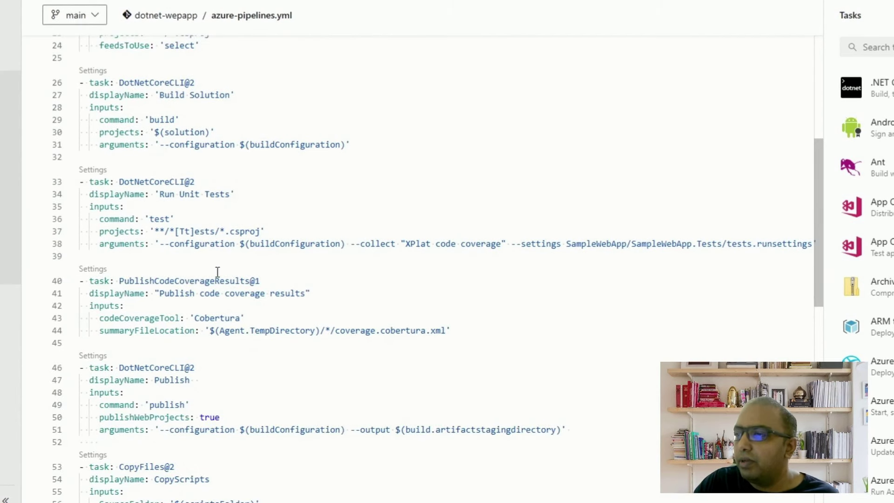
scroll(200, 277, "down", 3)
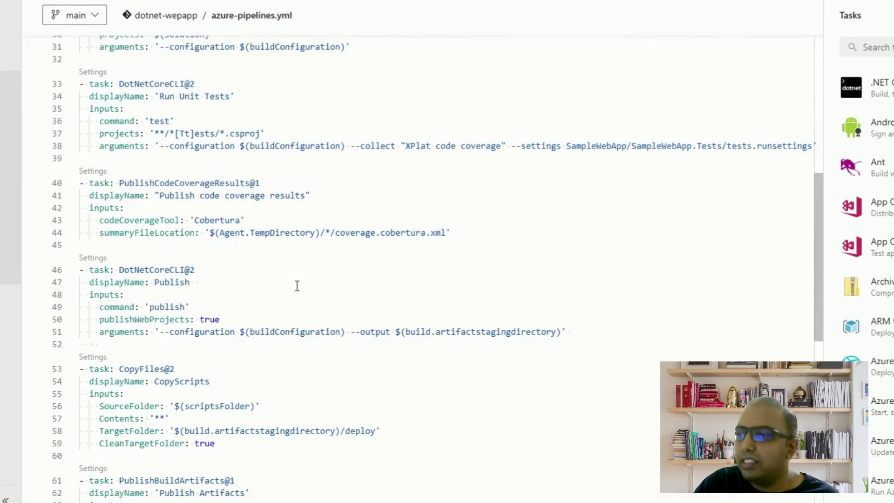
scroll(297, 286, "down", 2)
scroll(315, 344, "down", 1)
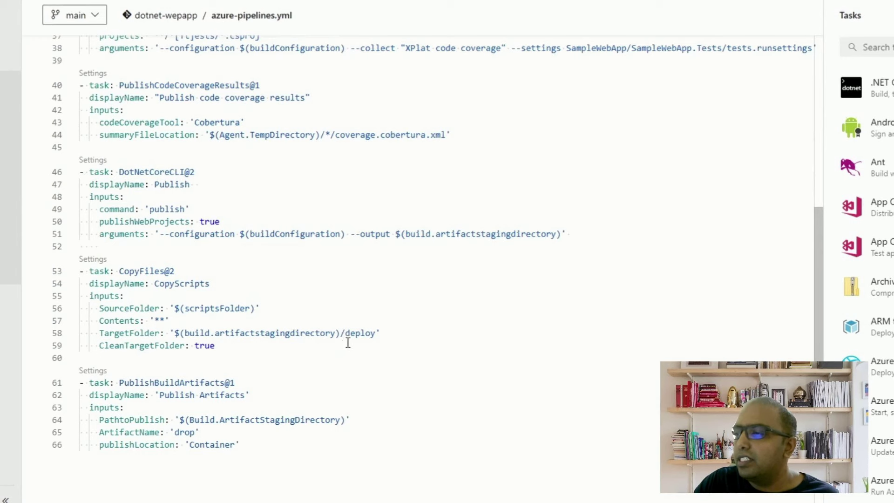
scroll(380, 339, "down", 1)
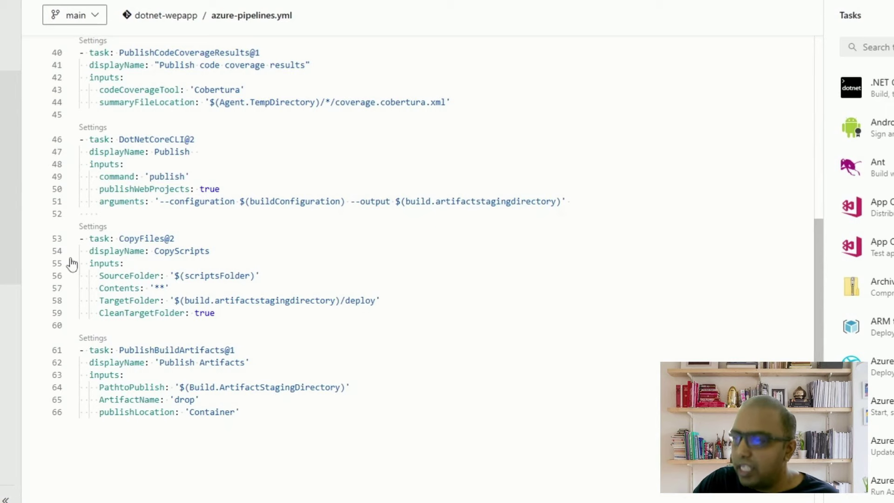
mouse_move(42, 342)
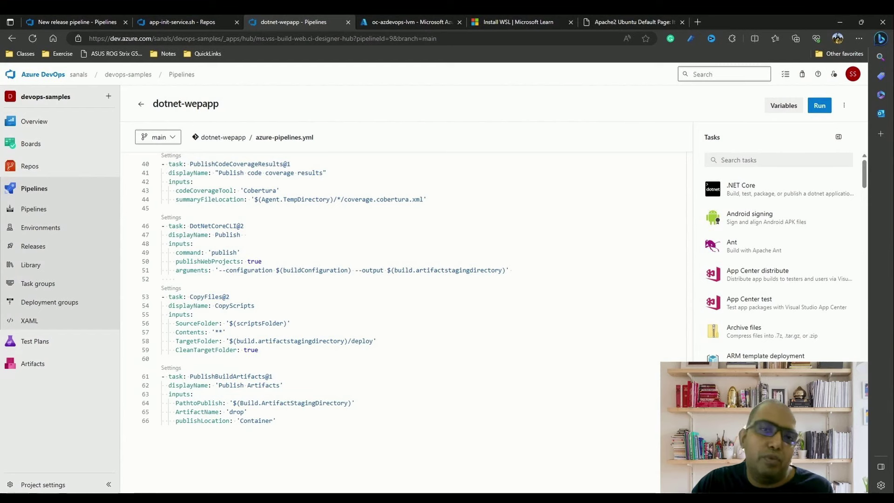
left_click(55, 18)
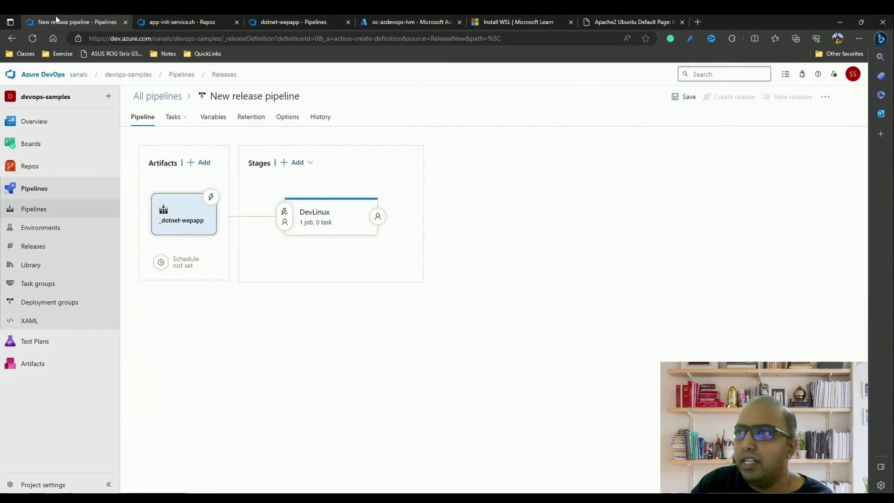
- Replace the DevLinux stage's agent job with a deployment group job
left_click(190, 221)
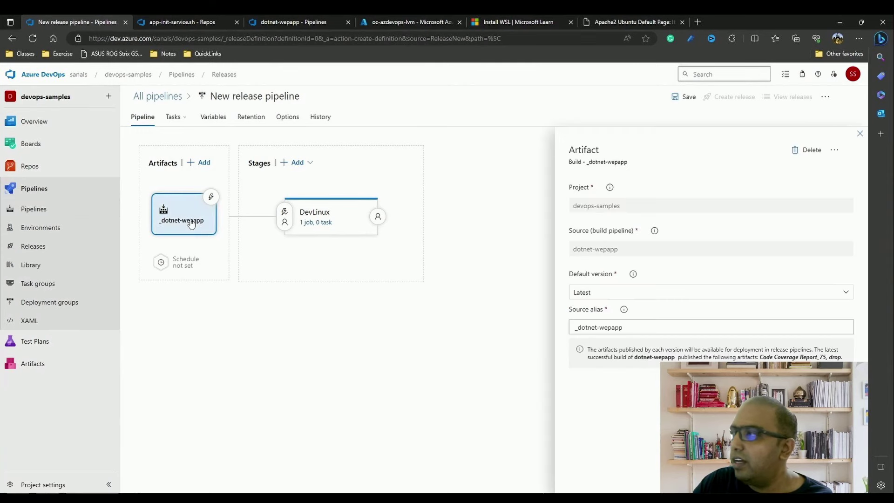
left_click(211, 198)
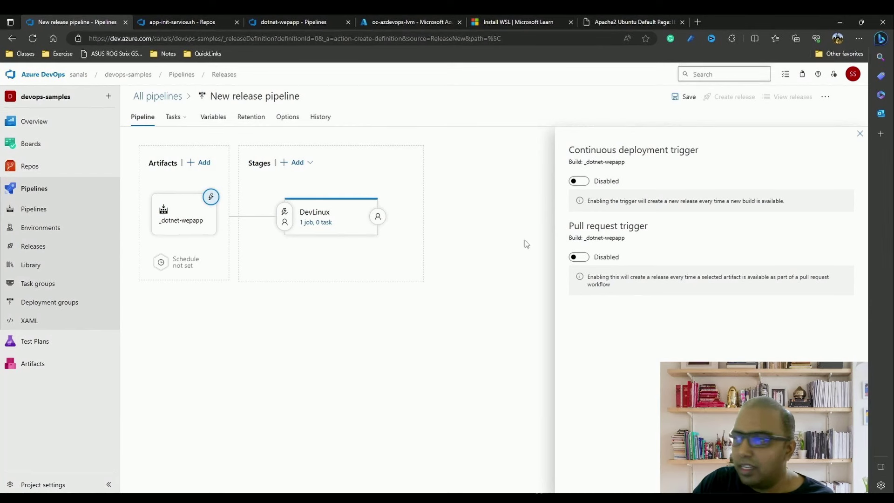
left_click(318, 223)
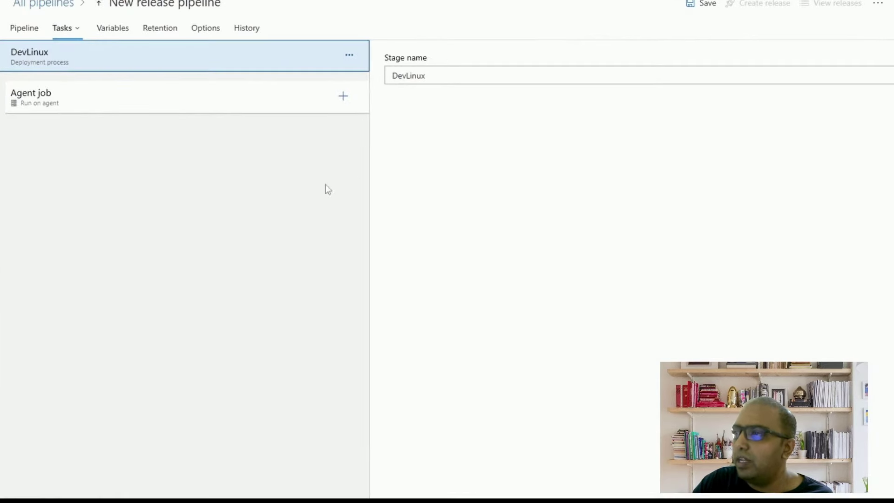
left_click(285, 180)
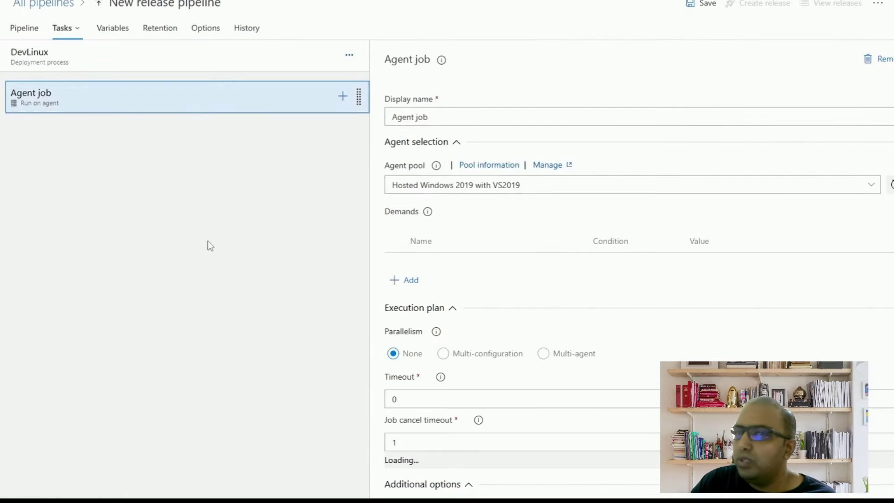
left_click(885, 65)
left_click(413, 263)
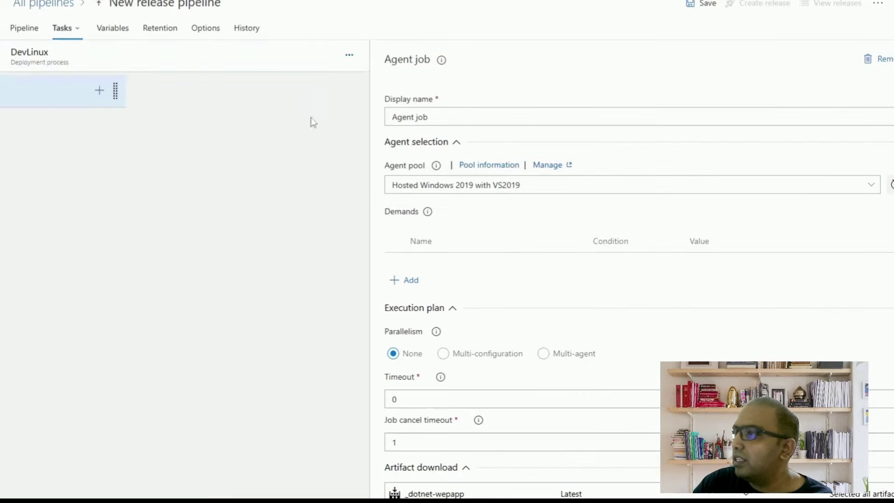
left_click(349, 58)
left_click(350, 55)
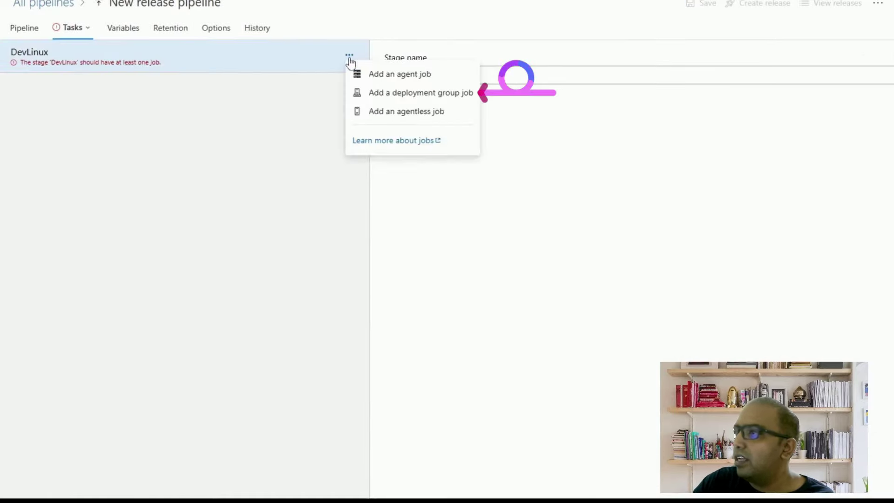
left_click(403, 101)
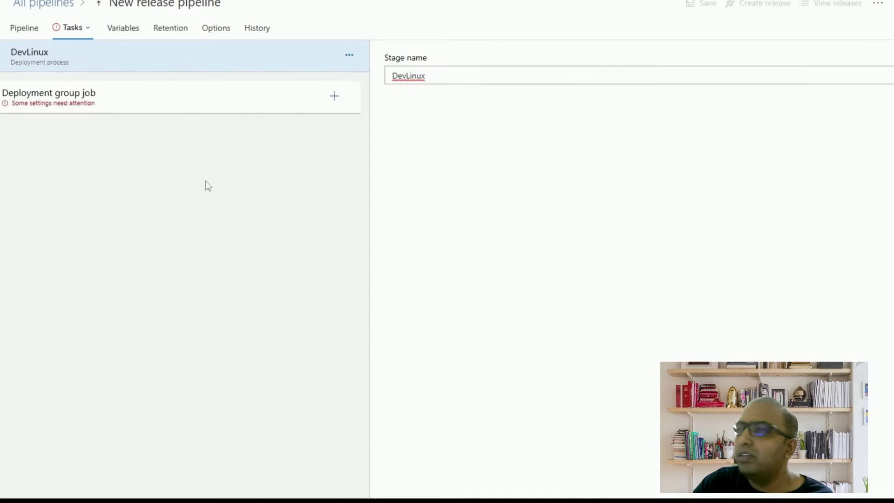
- Assign the LinuxDevVMs deployment group to the deployment group job
left_click(849, 192)
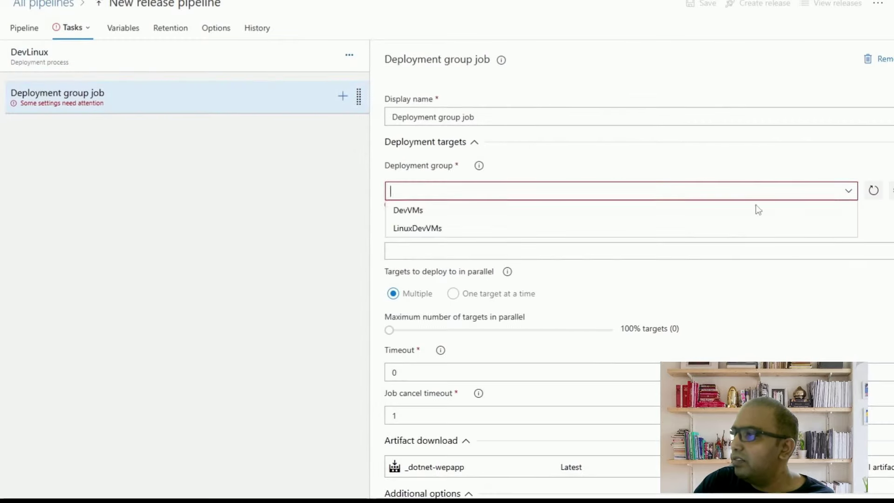
left_click(426, 229)
scroll(574, 301, "down", 3)
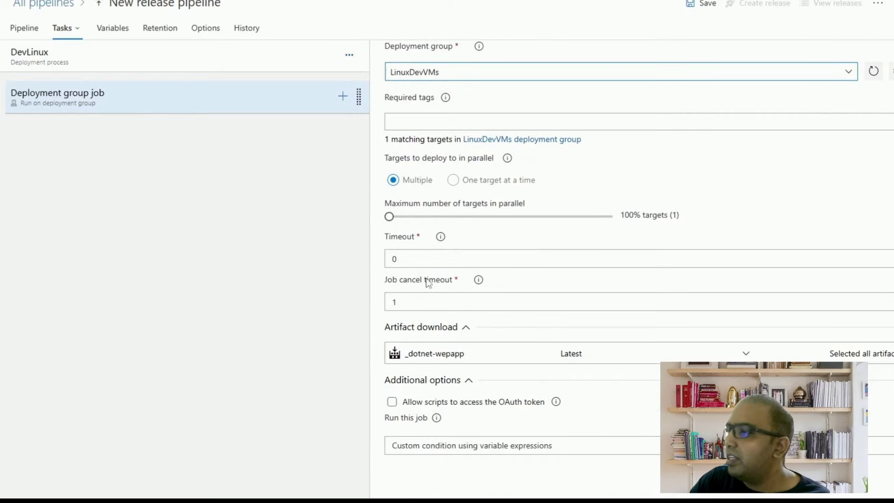
left_click(403, 120)
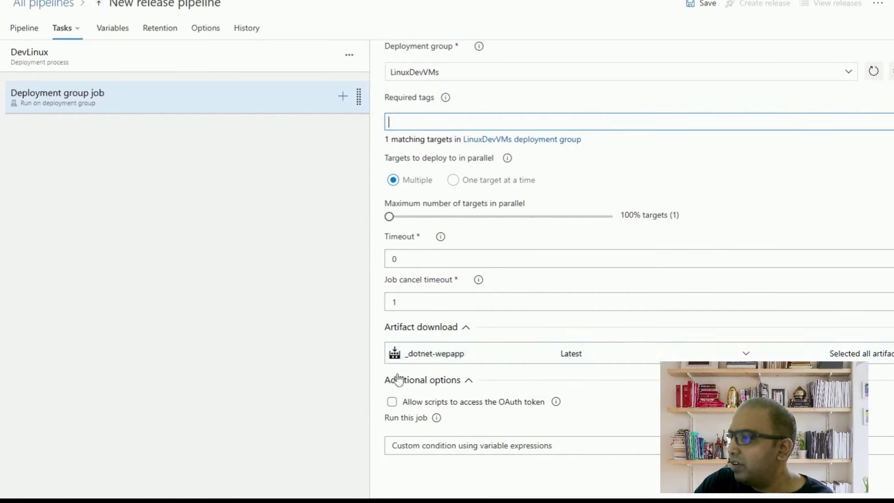
- Exclude Code Coverage Report_75 from the job's _dotnet-wepapp artifact download, keep drop selected, and inspect the files inside drop and its deploy folder
left_click(550, 353)
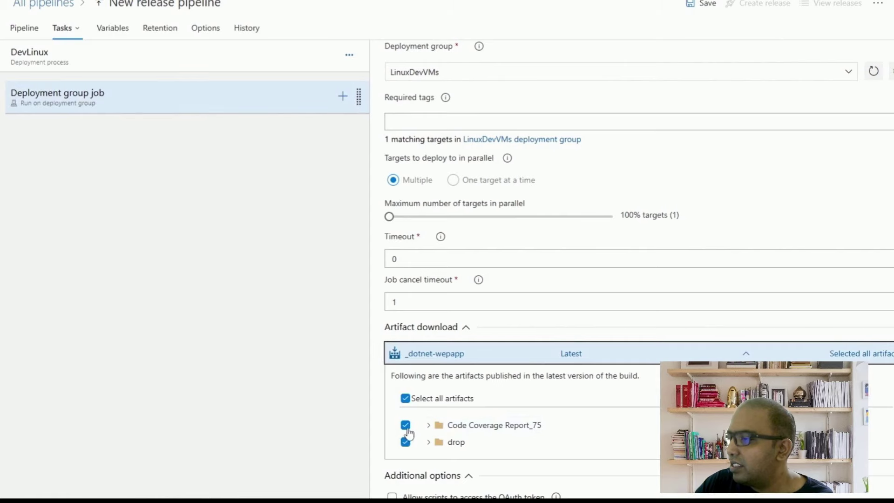
left_click(405, 425)
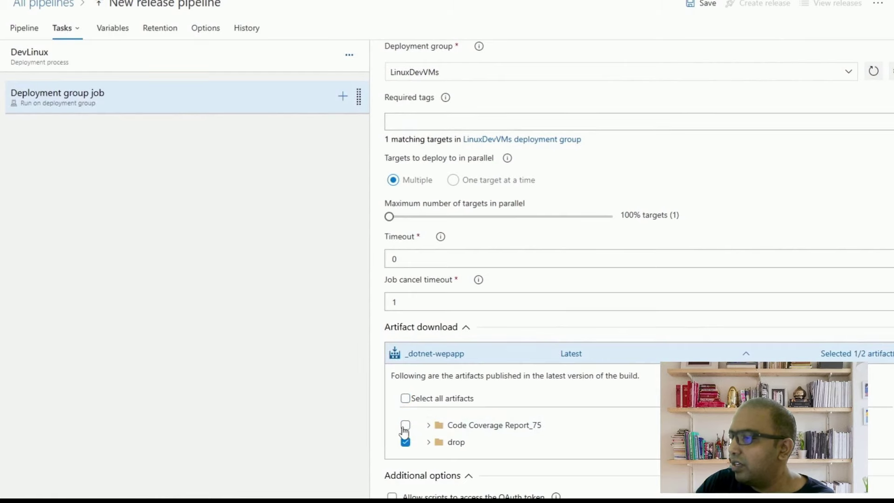
scroll(378, 407, "down", 2)
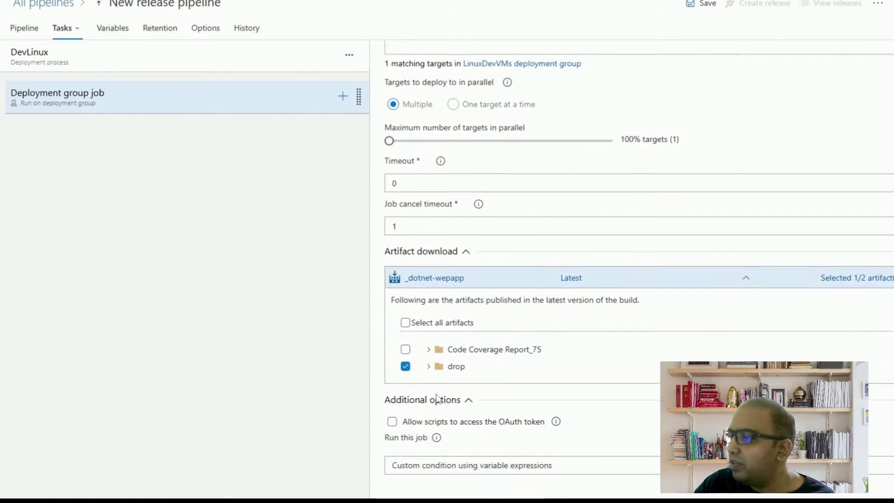
left_click(428, 347)
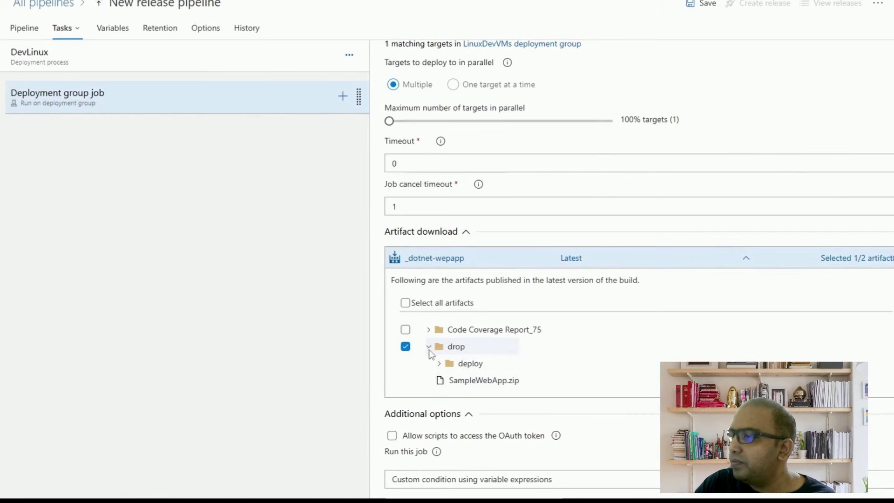
left_click(439, 364)
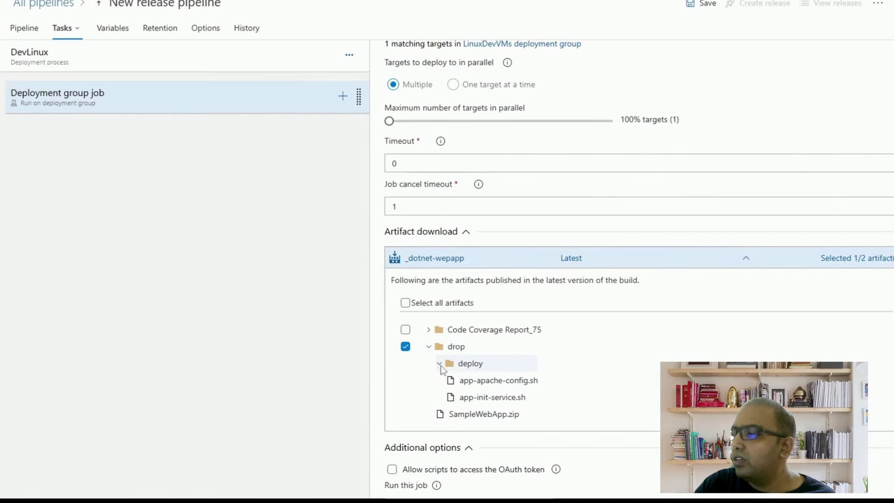
left_click(428, 346)
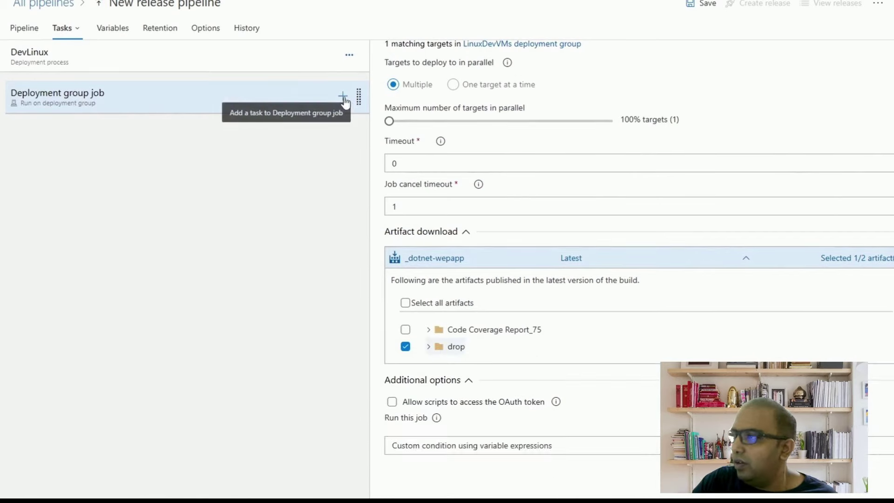
- Add a Bash task to the deployment group job and set its script type to Inline
left_click(343, 96)
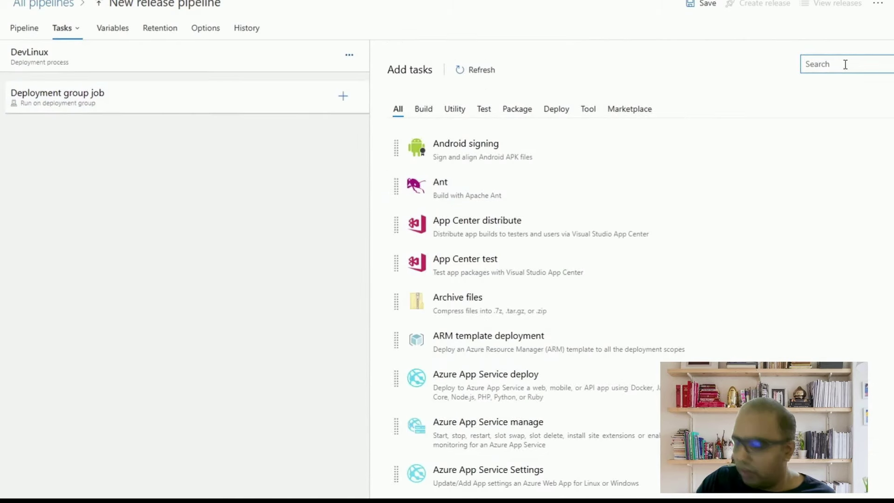
type("bash")
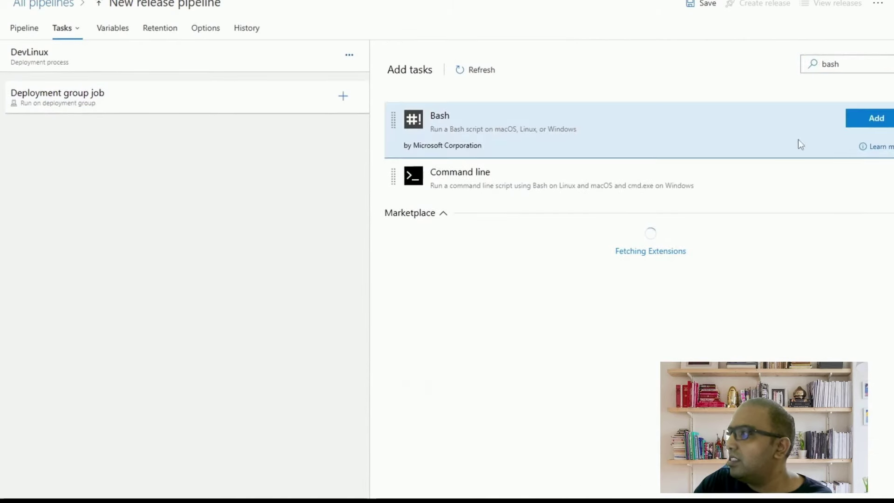
left_click_drag(798, 144, 128, 139)
left_click(129, 138)
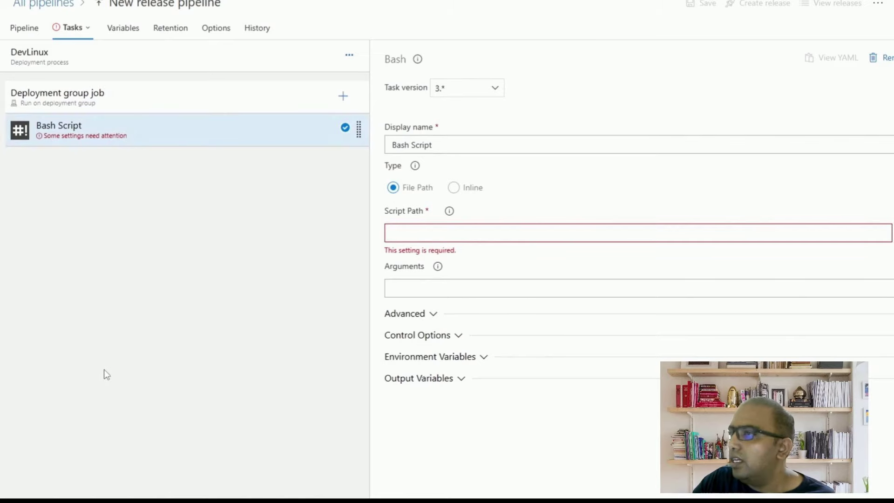
left_click(454, 188)
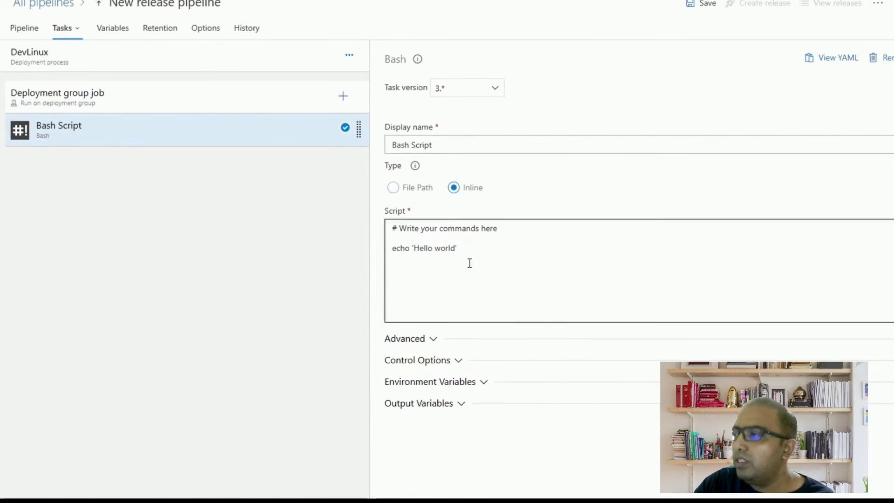
left_click(464, 248)
left_click_drag(464, 249, 274, 250)
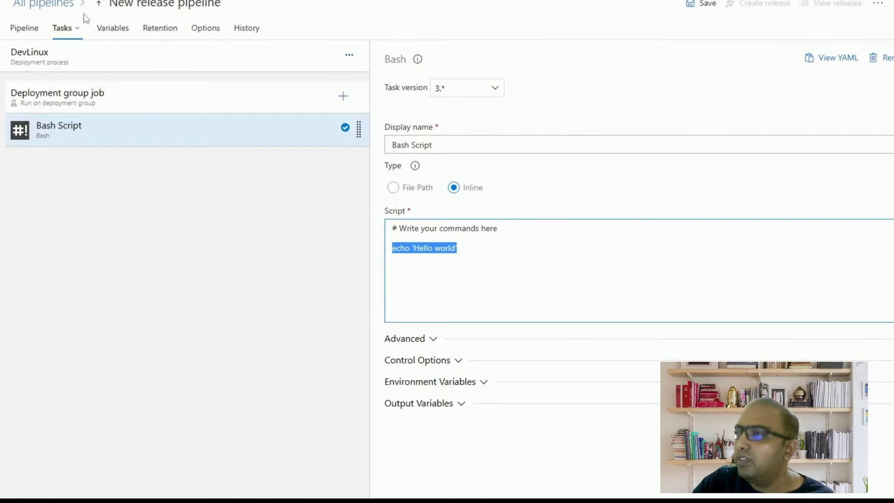
- Add a pipeline variable AppName with the value SampleWebApp, taking the name from the repository's SampleWebApp folder
left_click(117, 37)
left_click(231, 142)
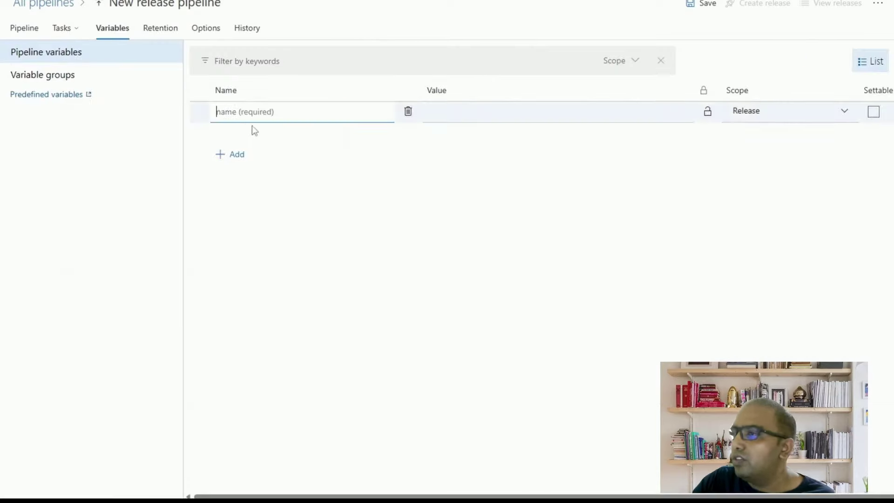
type("AppName")
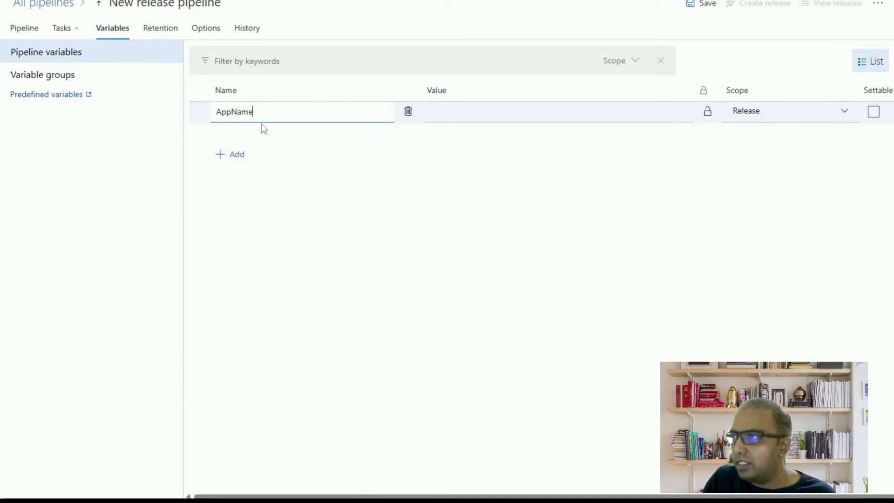
left_click(481, 111)
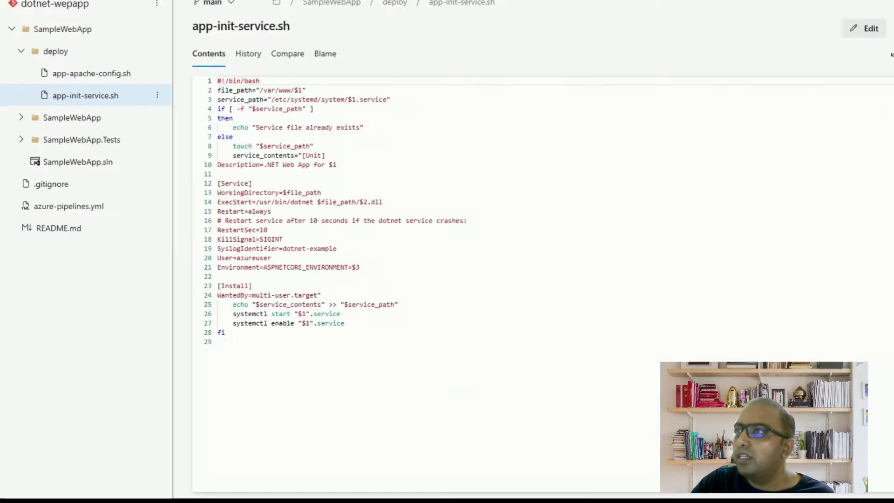
left_click(65, 118)
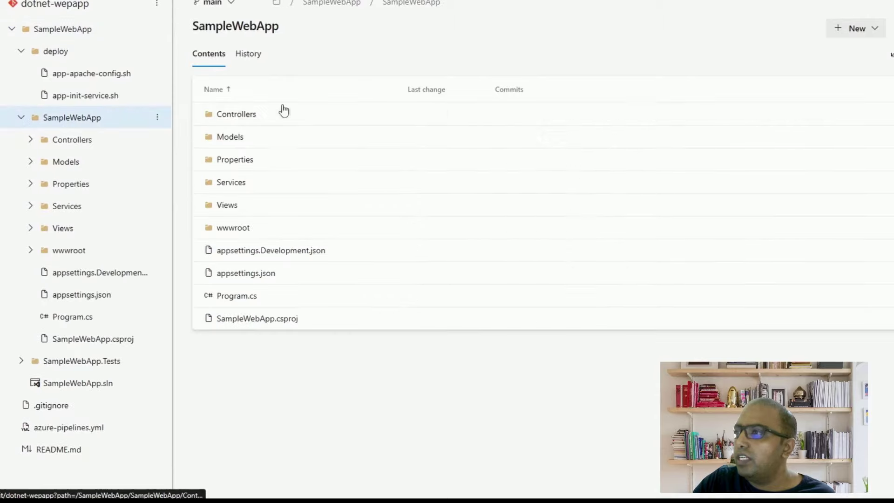
double_click(259, 29)
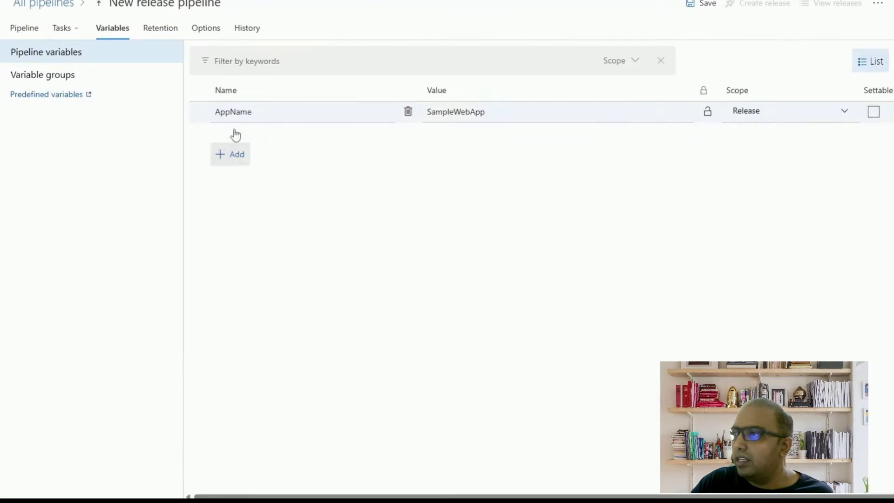
- Add a pipeline variable Environment with the value Development
left_click(231, 154)
type("Environment")
left_click(495, 138)
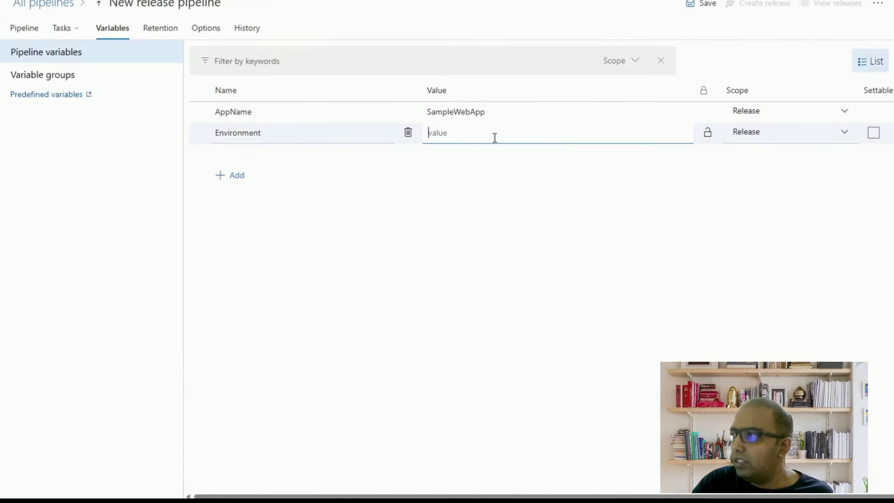
type("Development")
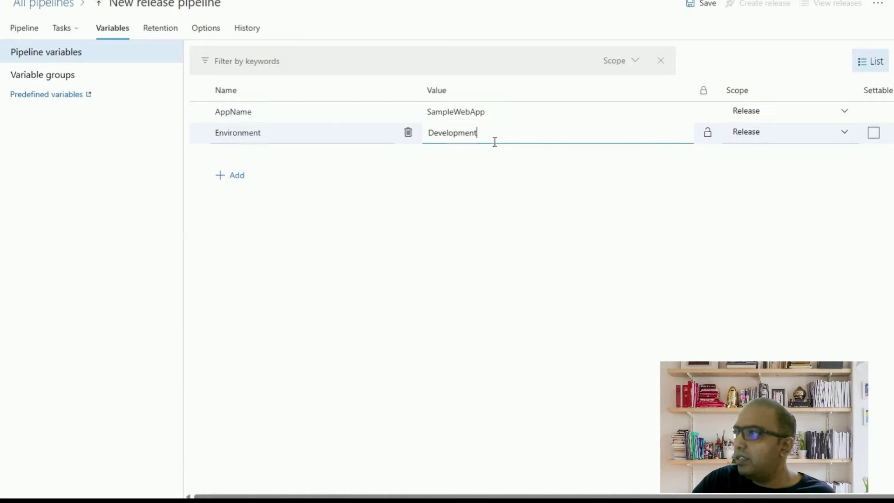
- Scope the AppName and Environment variables to the DevLinux stage and add a variable named ArtifactDirectory
left_click(787, 111)
left_click(784, 154)
left_click(780, 133)
left_click(784, 175)
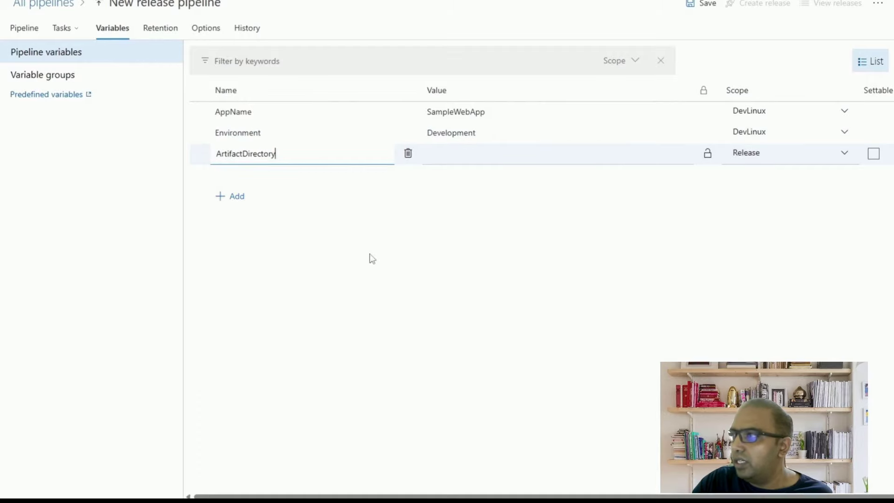
- Set the Bash Script task to File Path and select the drop folder of the linked _dotnet-wepapp build as its script path
left_click(305, 230)
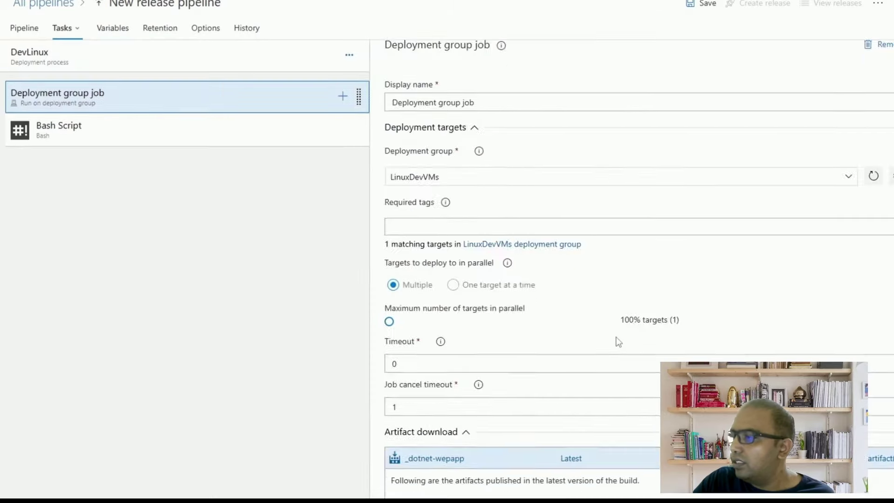
scroll(616, 342, "down", 3)
left_click(59, 127)
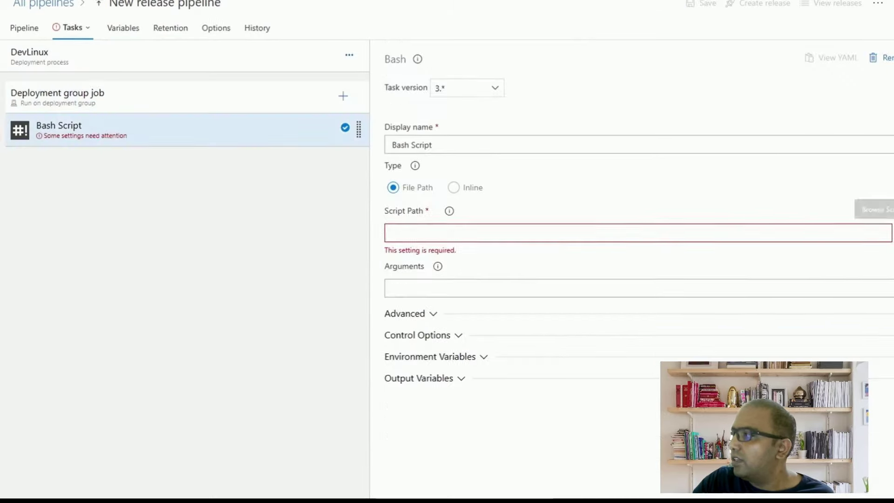
left_click(874, 209)
left_click(258, 133)
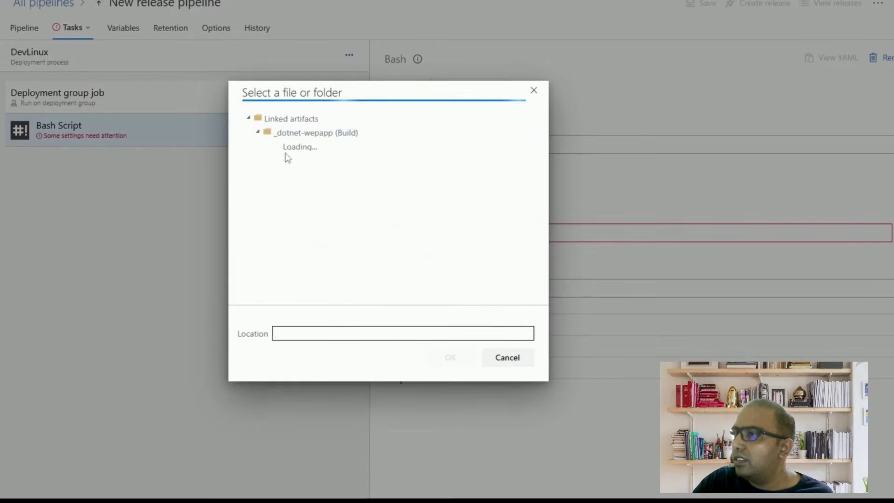
double_click(269, 162)
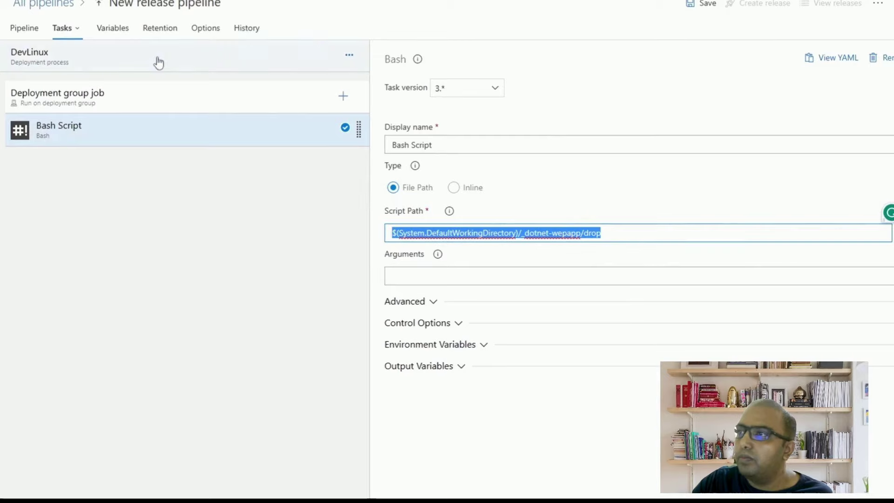
- Set the ArtifactDirectory variable's value to $(System.DefaultWorkingDirectory)/_dotnet-wepapp/drop
left_click(114, 28)
left_click(514, 155)
type("$(System.DefaultWorkingDirectory)/_dotnet-wepapp/drop")
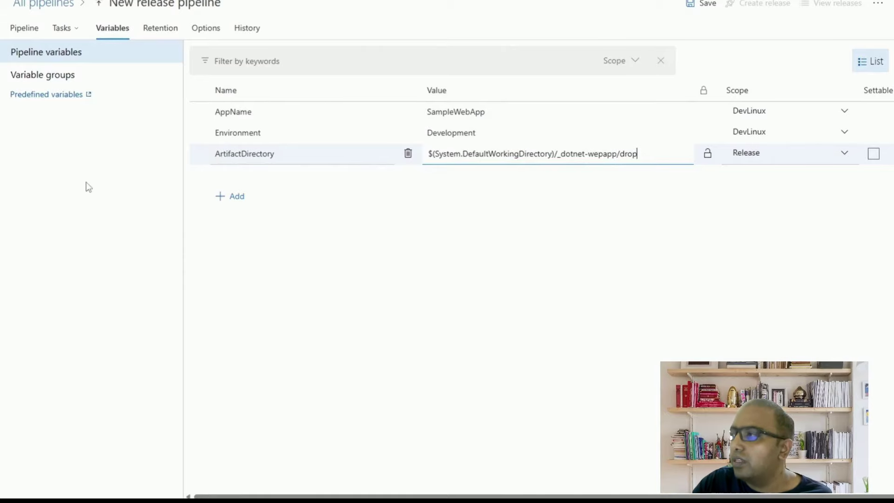
left_click(76, 29)
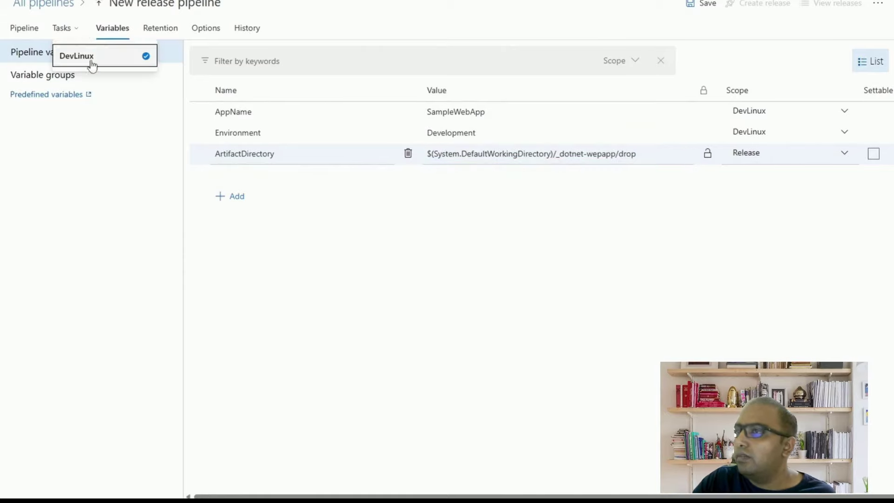
- Switch the DevLinux stage's Bash Script task to Inline and replace the echo command with sudo unzip -o $(ArtifactDirectory)/SampleWebApp.zip -d /var/www/$(AppName)
left_click(88, 61)
left_click(119, 130)
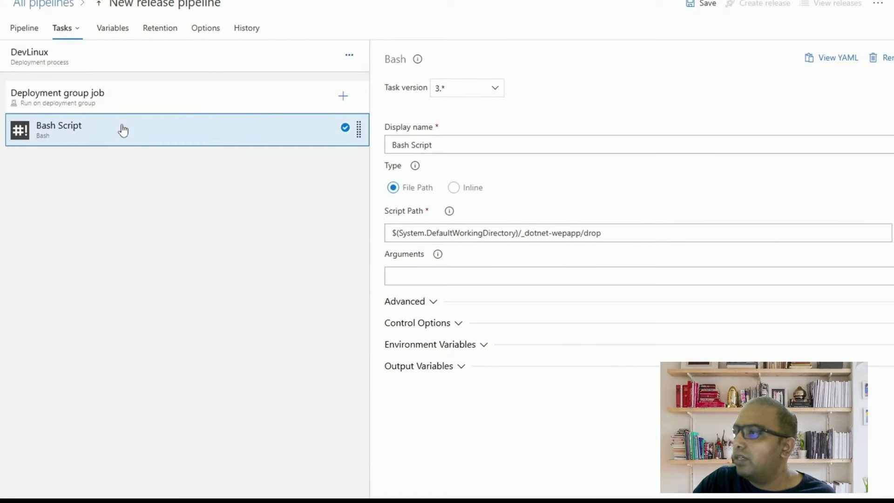
left_click(468, 191)
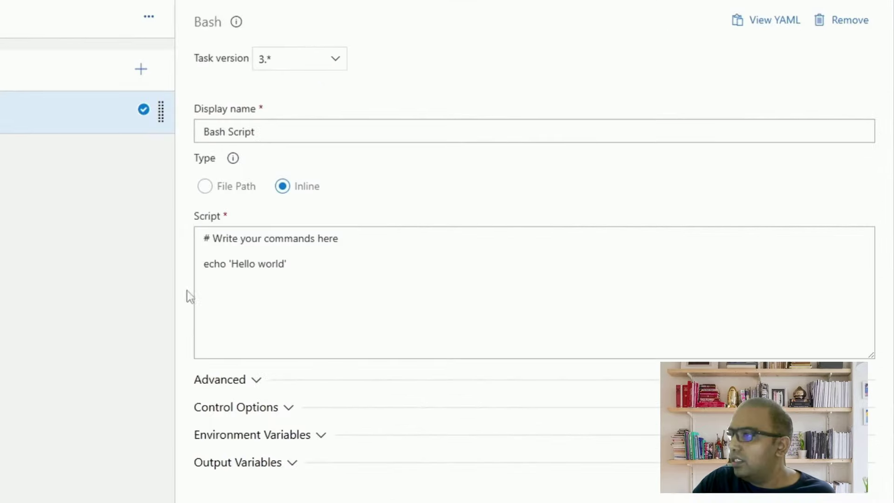
left_click_drag(287, 264, 179, 268)
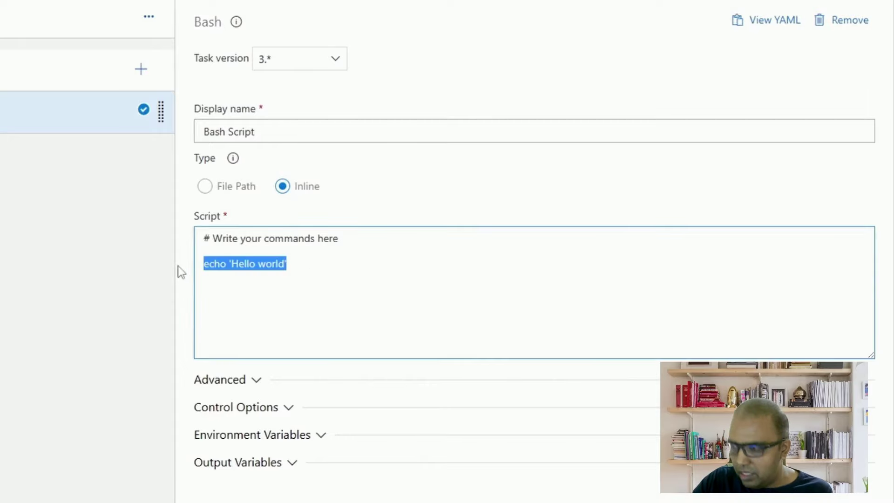
type("sudo unzip -o $(ArtifactDirectory)/SampleWebApp.zip  -d /var/www/$(AppName)")
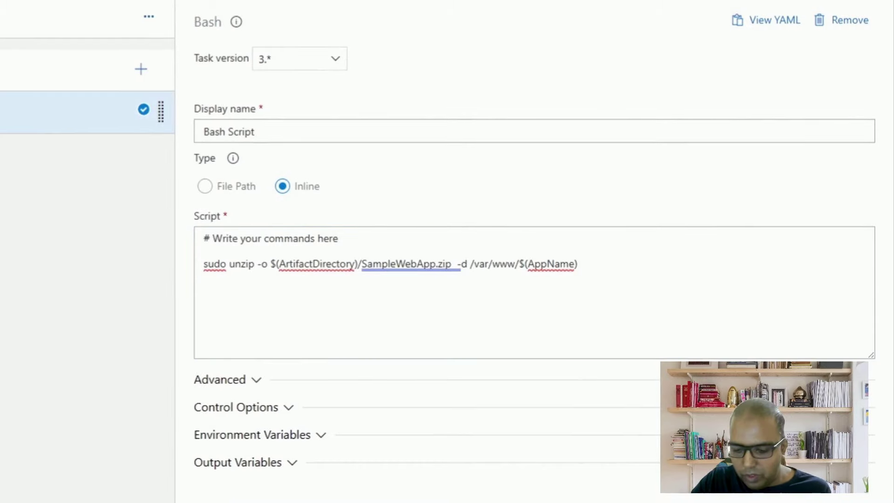
- Add the inline script line sudo bash $(ArtifactDirectory)/deploy/app-init-service.sh $(AppName) $(AppName) $(Environment)
left_click(266, 296)
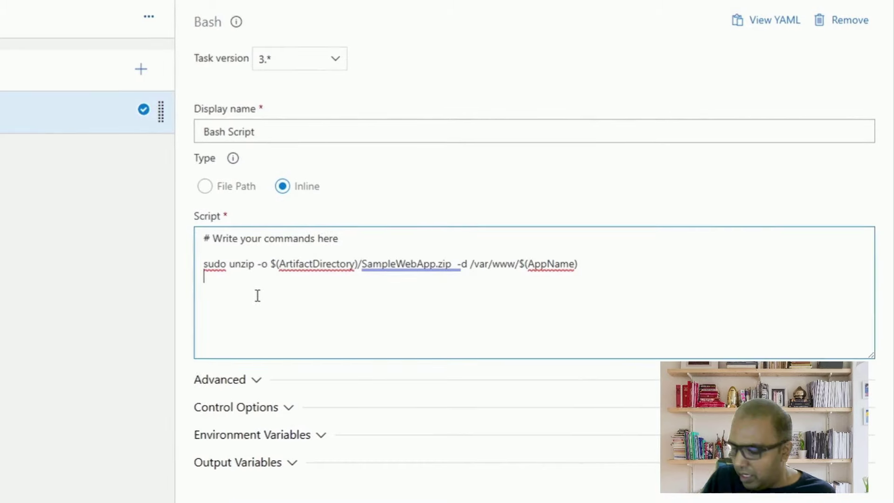
type("sudo bash $(ArtifactDirectory)/deploy/app-init-service.sh $(AppName) $(AppName) $(Environment)")
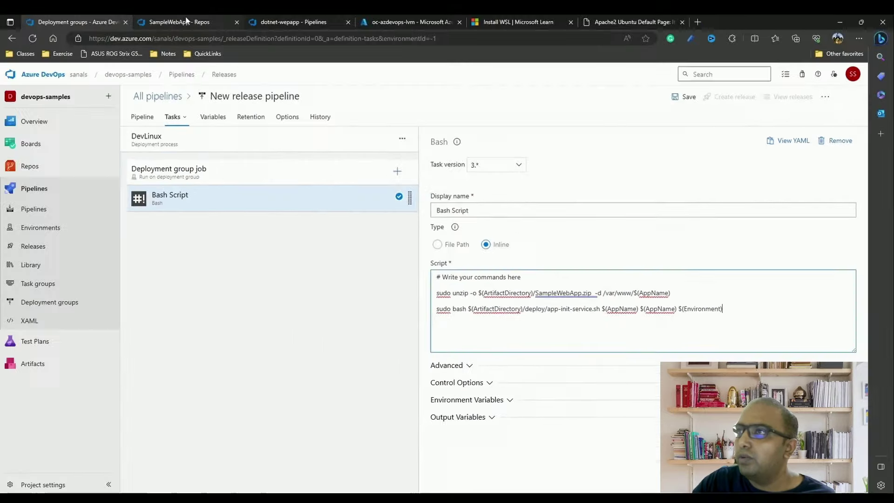
- Open app-init-service.sh in the repository's deploy folder and examine where it uses the arguments $1, $2 and $3
left_click(185, 19)
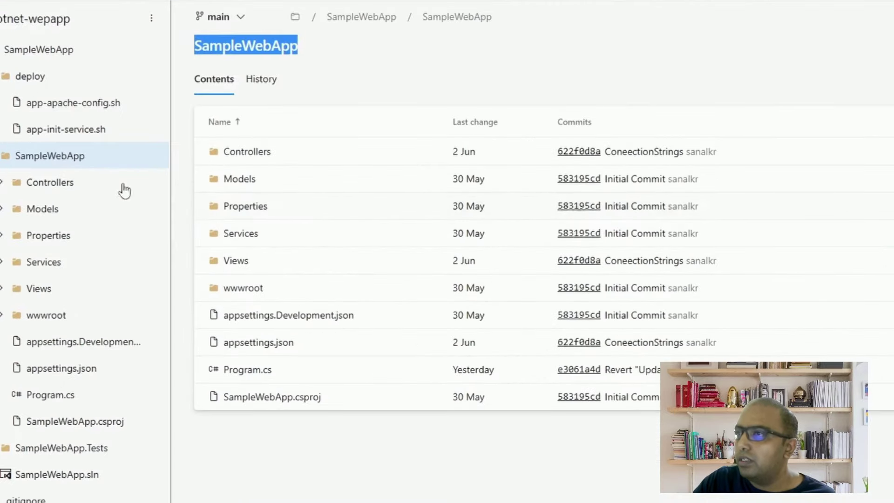
left_click(60, 130)
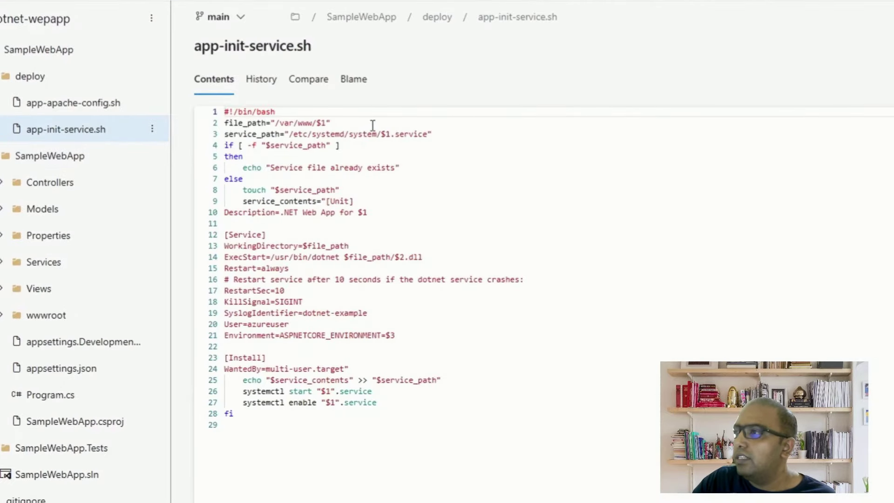
left_click(391, 134)
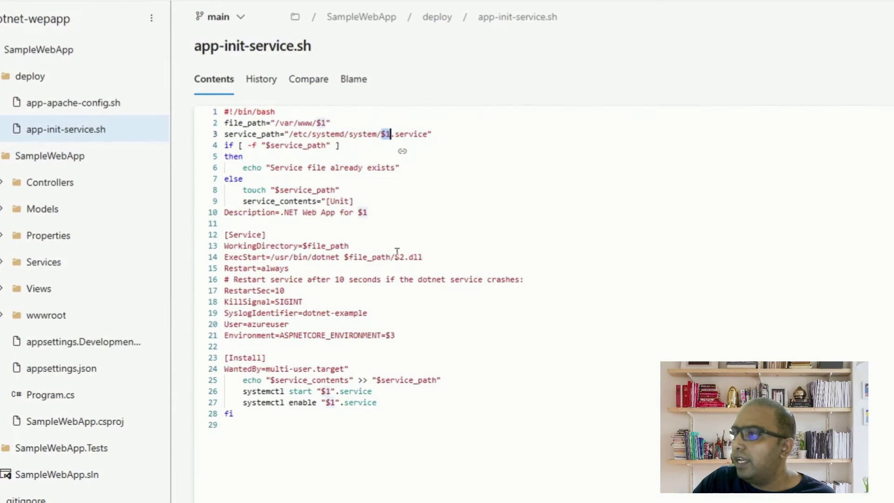
left_click_drag(395, 257, 422, 259)
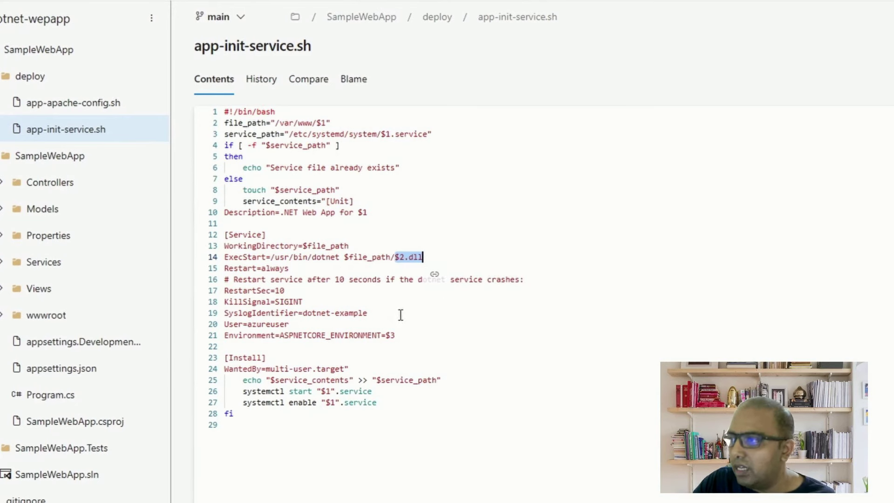
left_click_drag(385, 336, 395, 336)
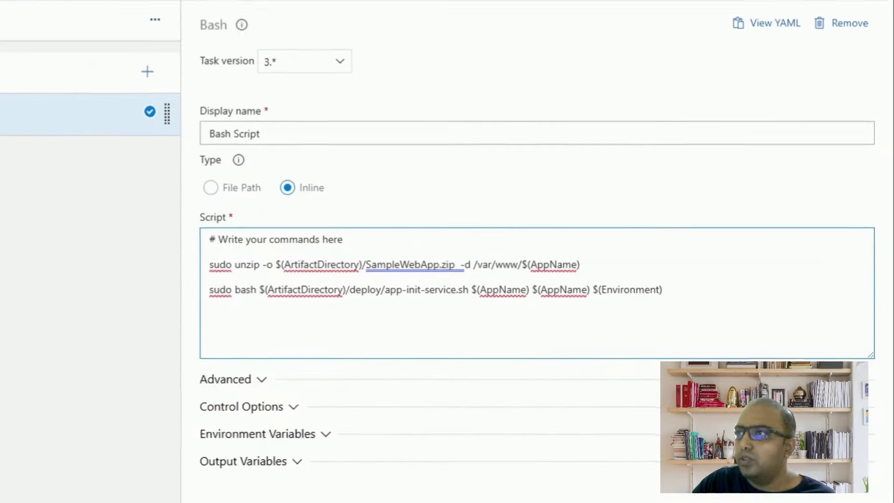
- Add the inline script line sudo bash $(ArtifactDirectory)/deploy/app-apache-config.sh $(AppName) oc-app-dev.westindia.cloudapp.azure.com 5000 and save the release pipeline
left_click(657, 289)
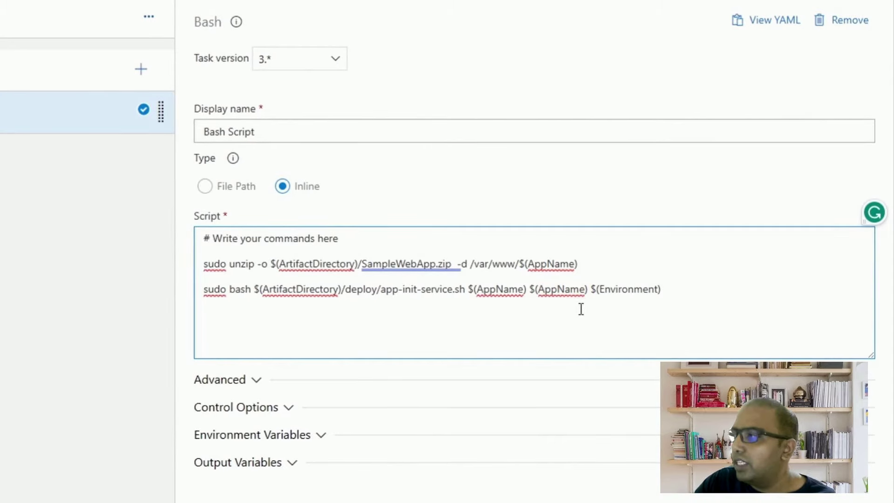
key("Return")
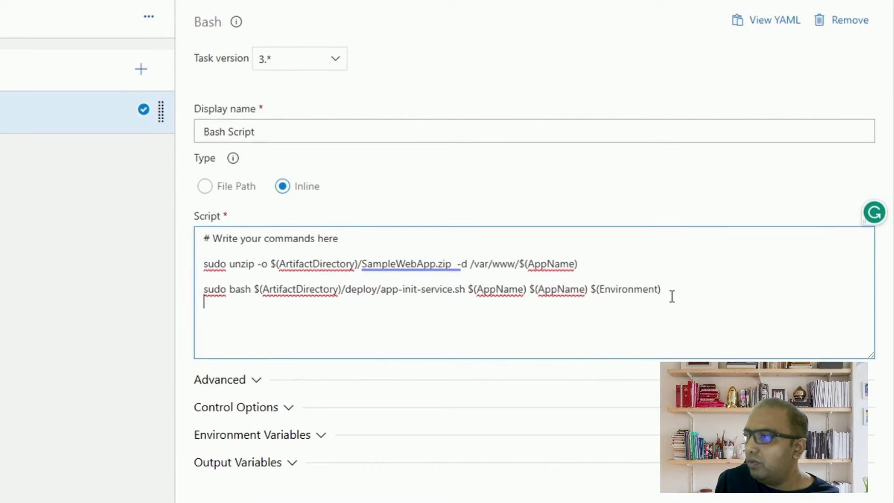
left_click(177, 361)
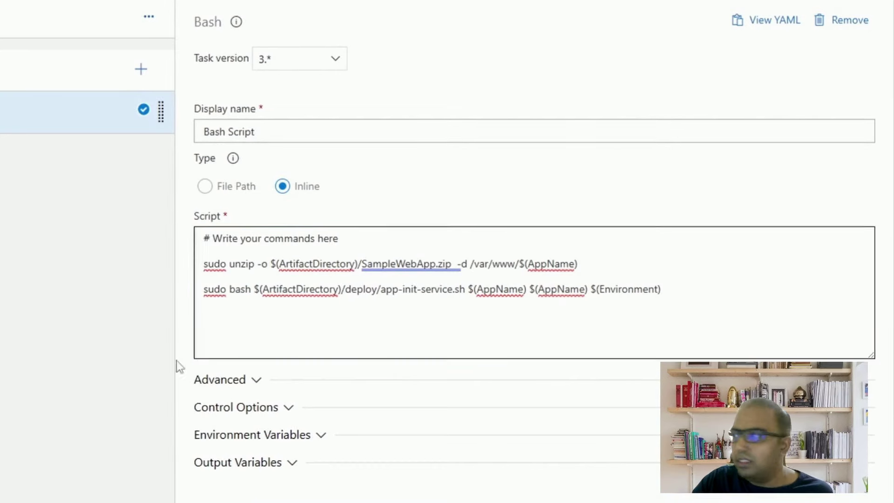
left_click(704, 302)
type("sudo bash $(ArtifactDirectory)/deploy/app-apache-config.sh $(AppName) oc-app-dev.westindia.cloudapp.azure.com 5000")
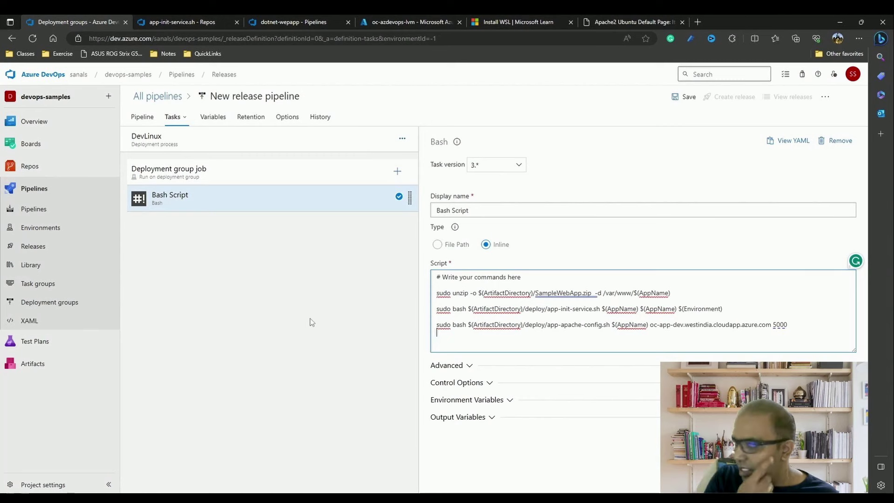
left_click(683, 96)
left_click(476, 336)
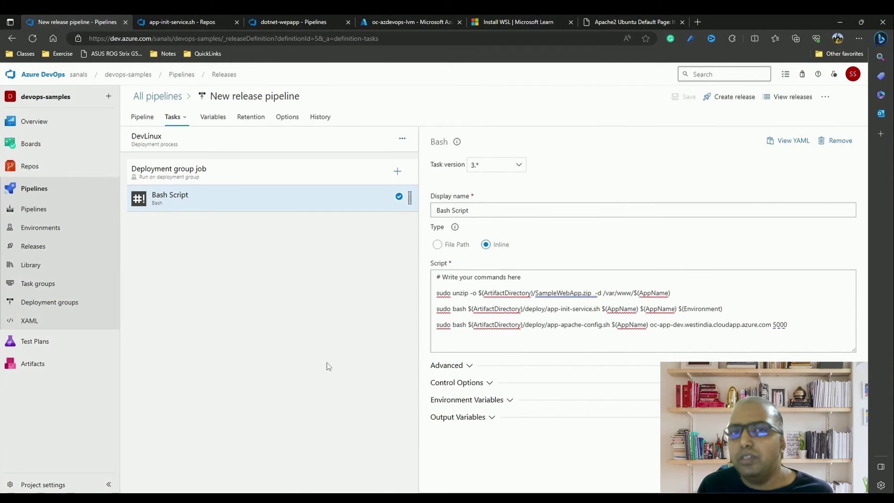
left_click(503, 321)
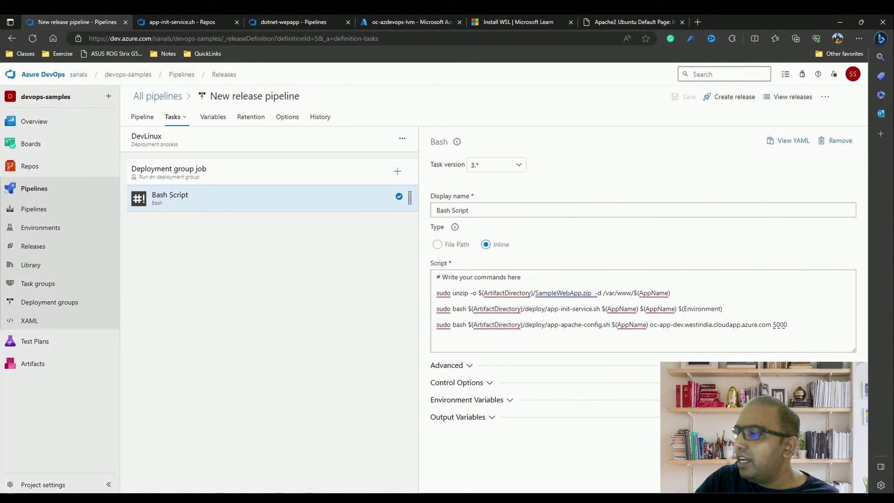
- Switch to the VM's SSH terminal, go up to the home directory and open the sudoers file with sudo visudo
mouse_move(610, 499)
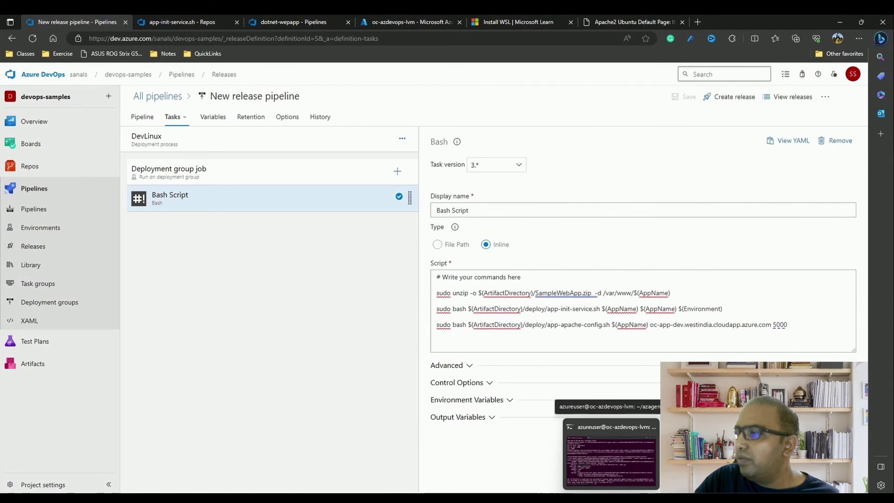
left_click(611, 461)
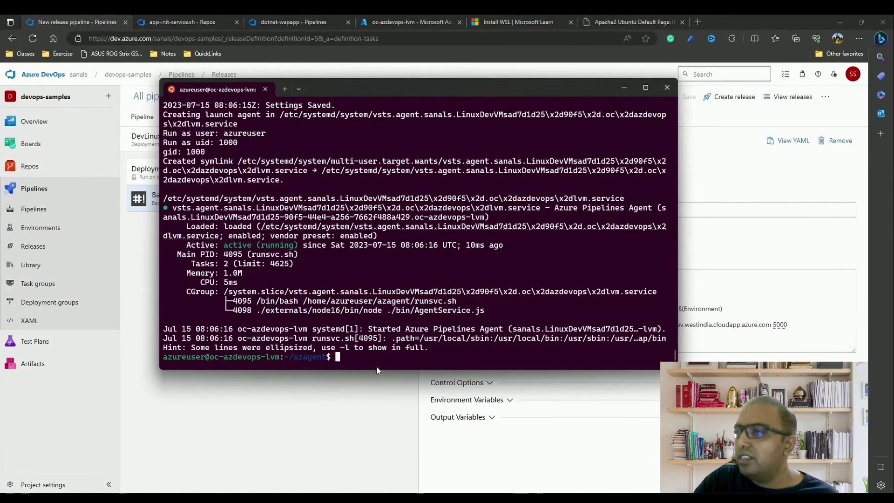
type("cd ..")
key("Return")
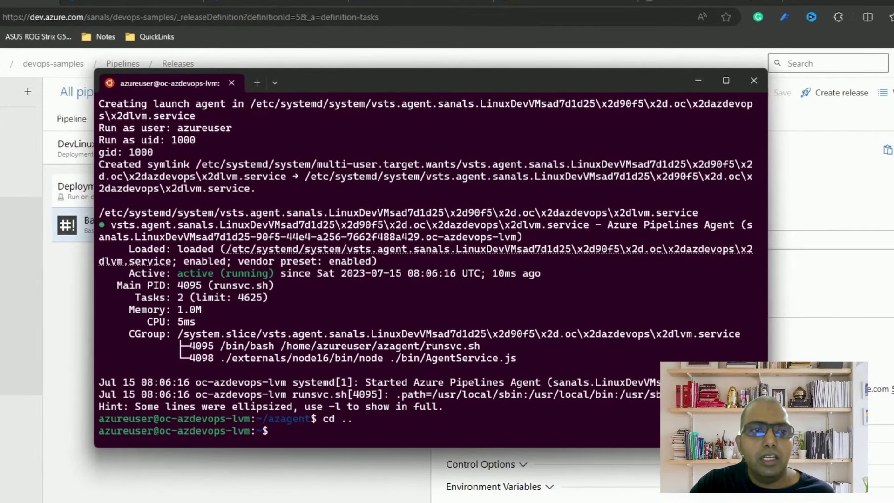
type("su")
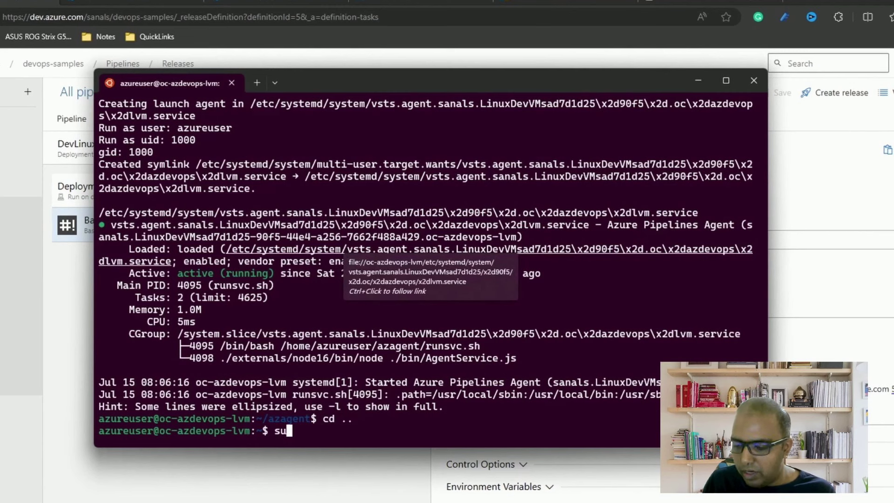
type("do visudo")
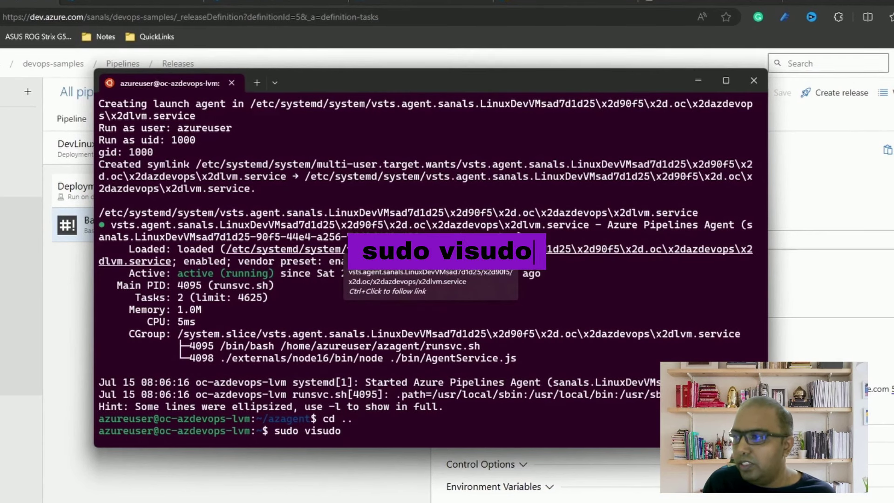
key("Return")
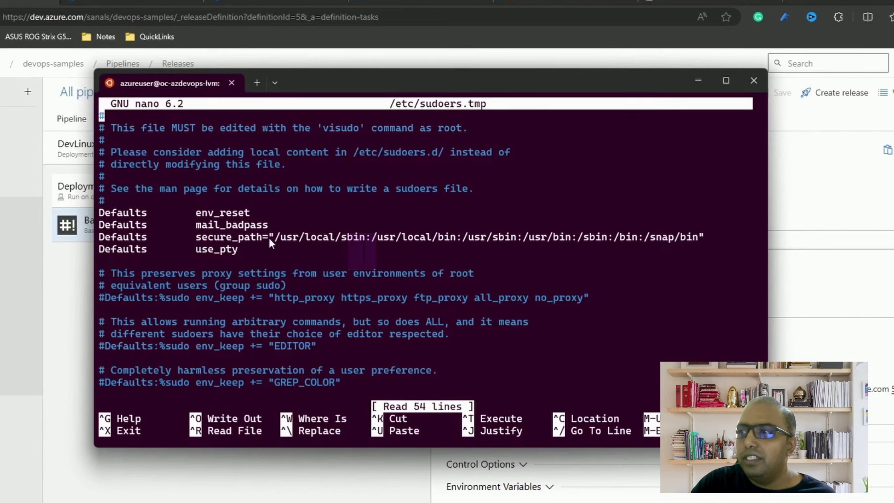
- Paste a NOPASSWD rule for azureuser at the end of the sudoers file, including systemctl, apachectl, chown, echo, unzip, touch, sed, app-init-service.sh and app-apache-config.sh
key("Down")
key("Down")
key("Down")
key("Down")
key("Down")
key("Down")
key("Down")
key("Down")
key("Down")
key("Down")
key("Down")
key("Down")
key("Down")
key("Down")
key("Down")
key("Down")
key("Down")
key("Down")
key("Down")
key("Down")
key("Down")
key("Down")
key("Down")
key("Down")
key("Down")
key("Down")
key("Down")
key("Down")
key("Down")
key("Down")
key("Down")
key("Down")
key("Down")
key("Down")
key("Down")
key("Down")
key("Down")
key("Down")
key("Down")
key("Down")
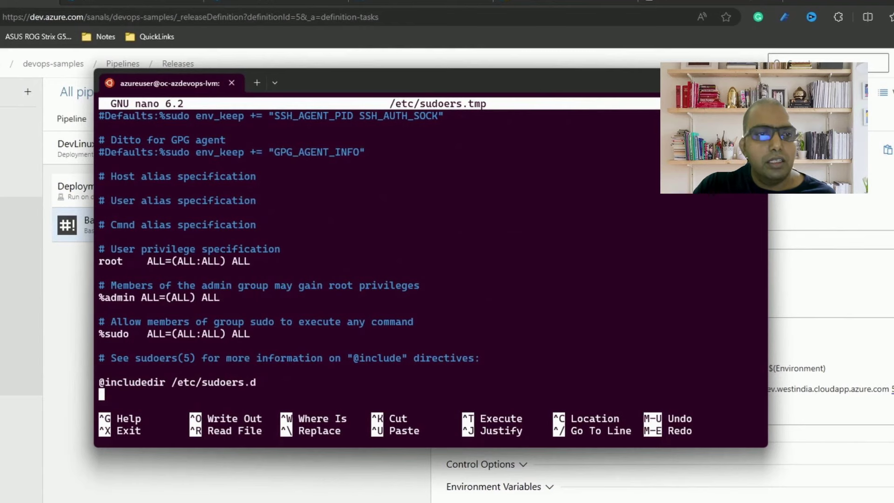
key("ctrl+v")
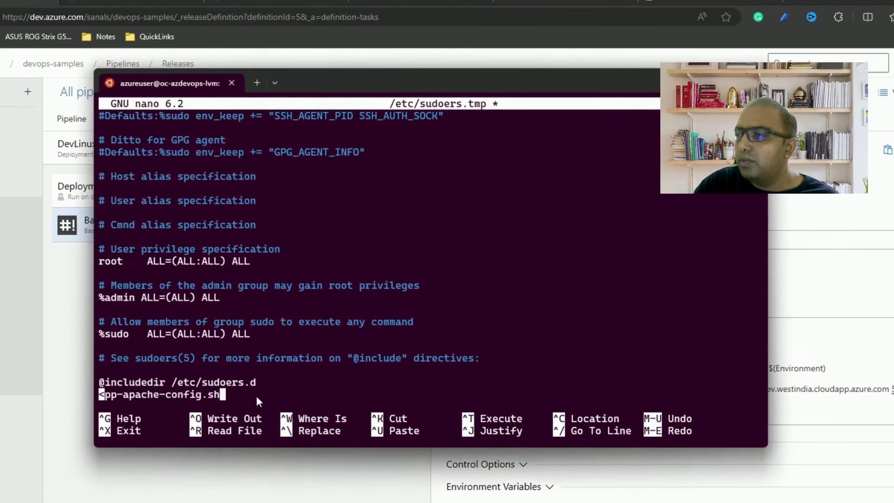
- Examine the azureuser NOPASSWD rule in the sudoers file from its start to the final app-apache-config.sh entry
key("Home")
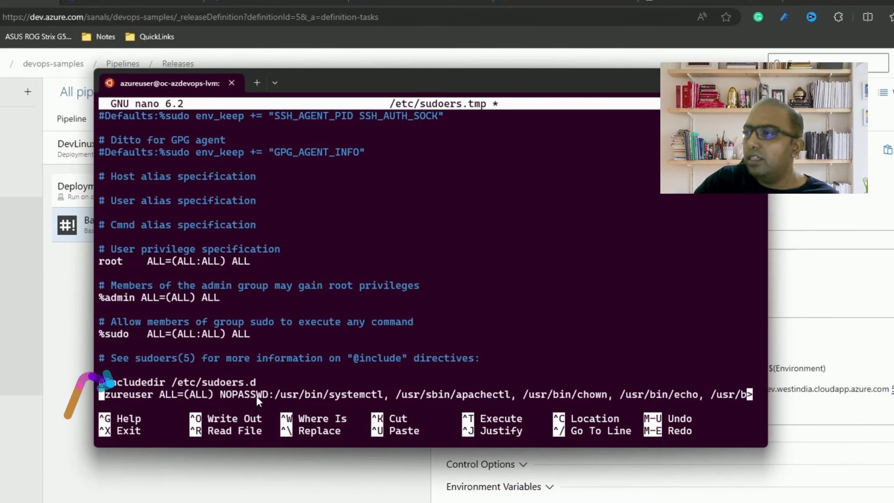
key("Right")
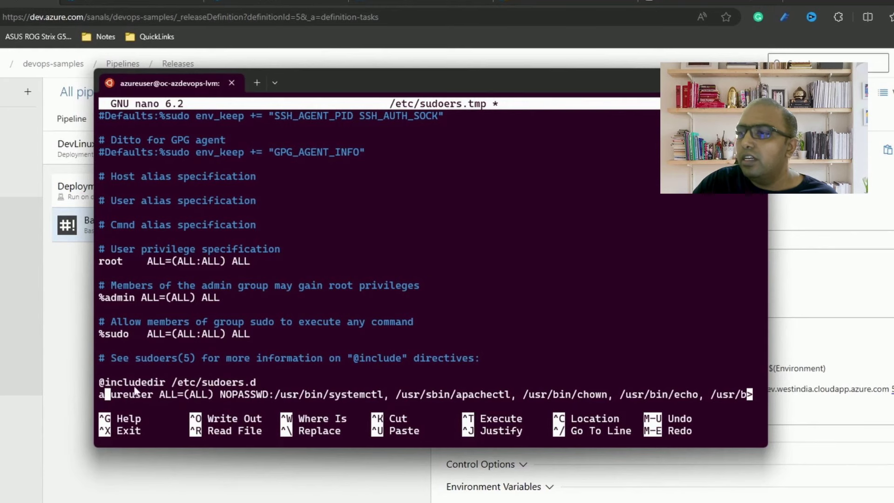
key("Right")
key("Right")
key("Right")
key("Right")
key("Right")
key("Right")
key("Right")
key("Right")
key("Right")
key("Right")
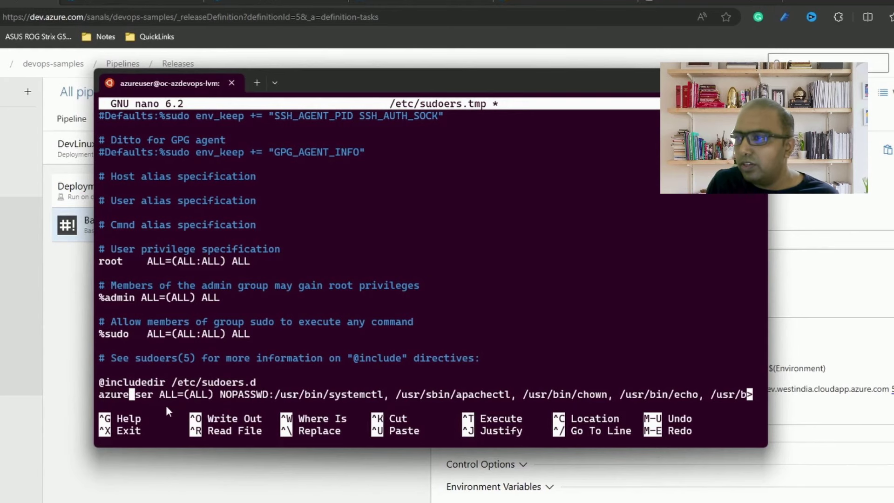
key("Right")
key("Right")
key("Right")
key("Right")
key("Right")
key("Right")
key("Right")
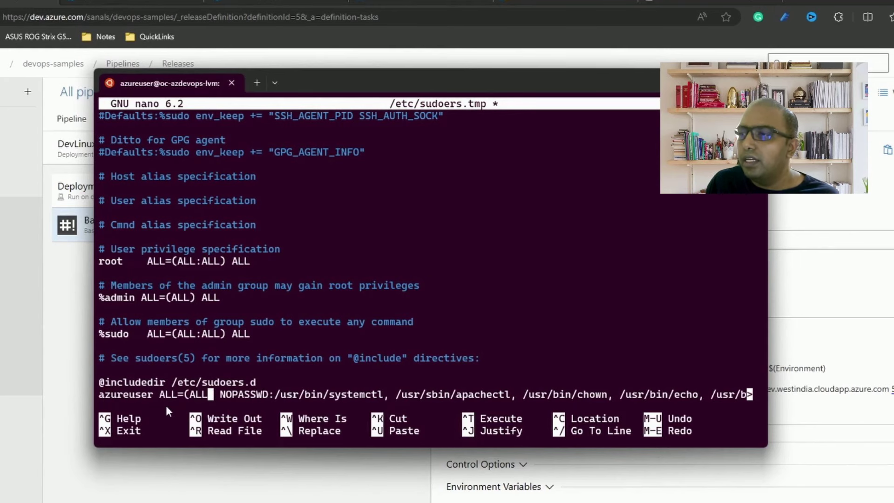
key("Right")
key("Right")
key("Right")
key("Right")
key("Right")
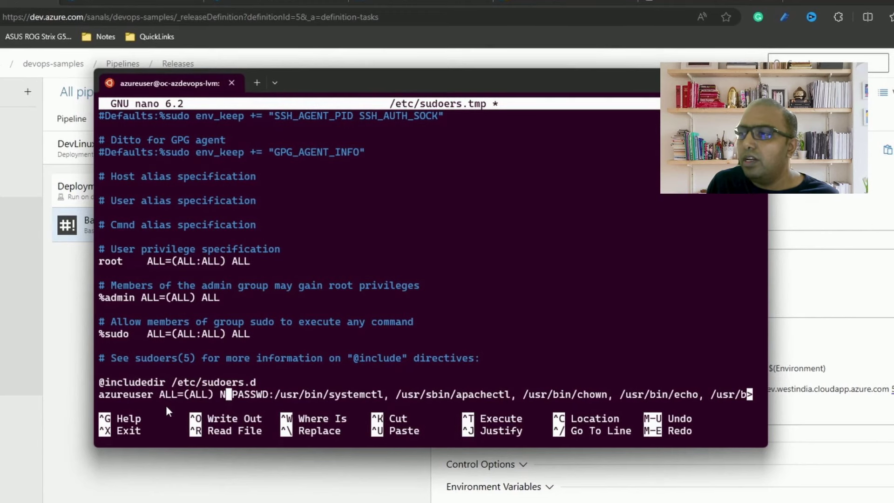
key("Right")
key("Right")
key("Right")
key("Right")
key("Right")
key("Right")
key("Right")
key("Right")
key("Right")
key("Right")
key("Right")
key("Right")
key("Right")
key("Right")
key("Right")
key("Right")
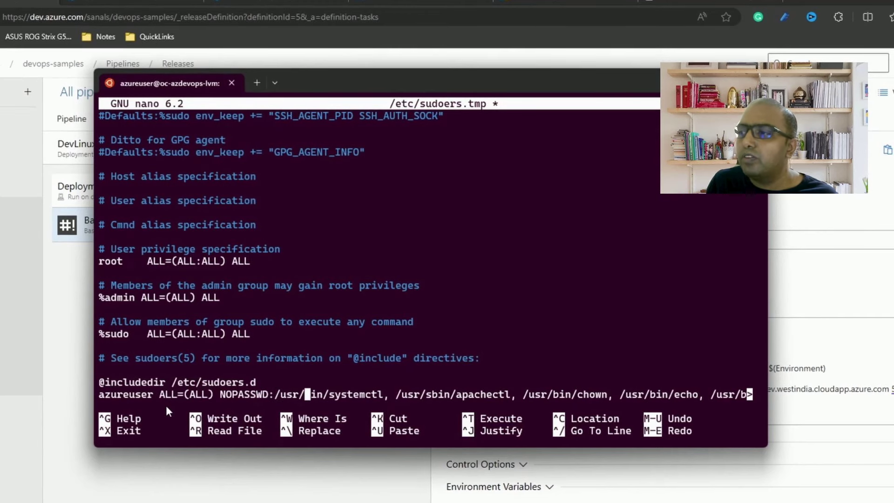
key("Right")
key("Right")
key("Right")
key("Right")
key("Right")
key("Right")
key("Right")
key("Right")
key("Right")
key("Right")
key("Right")
key("Right")
key("Right")
key("Right")
key("Right")
key("Right")
key("Right")
key("Right")
key("Right")
key("Right")
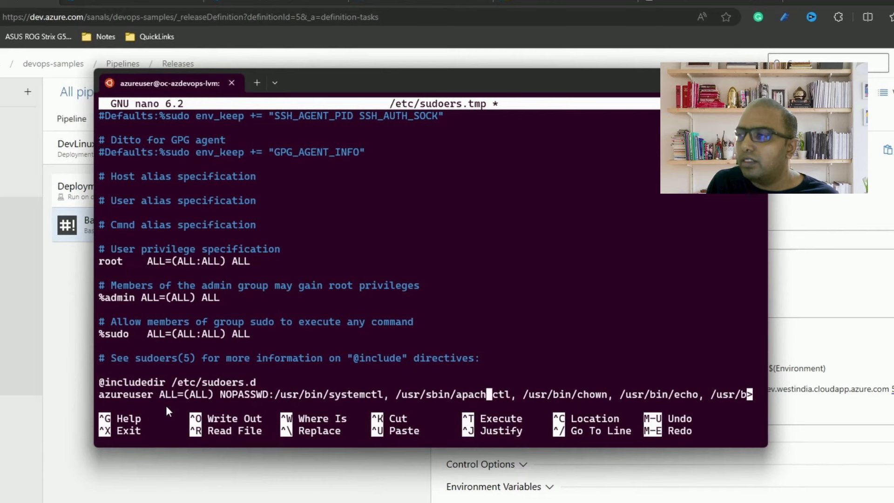
key("Right")
key("Right")
key("Right")
key("Right")
key("Right")
key("Right")
key("Right")
key("Right")
key("Right")
key("Right")
key("Right")
key("Right")
key("Right")
key("Right")
key("Right")
key("Right")
key("Right")
key("Right")
key("Right")
key("Right")
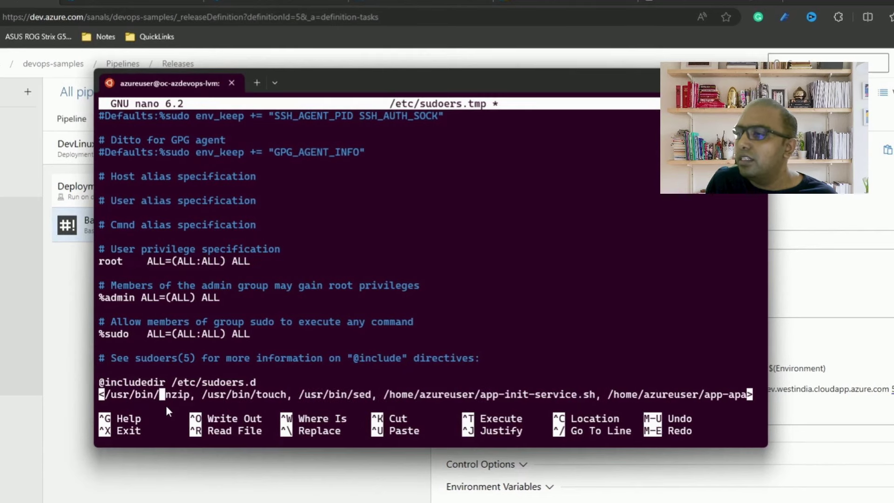
key("Right")
key("Right")
key("Right")
key("Right")
key("Right")
key("Right")
key("Right")
key("Right")
key("Right")
key("Right")
key("Right")
key("Right")
key("Right")
key("Right")
key("Right")
key("Right")
key("Right")
key("Right")
key("Right")
key("Right")
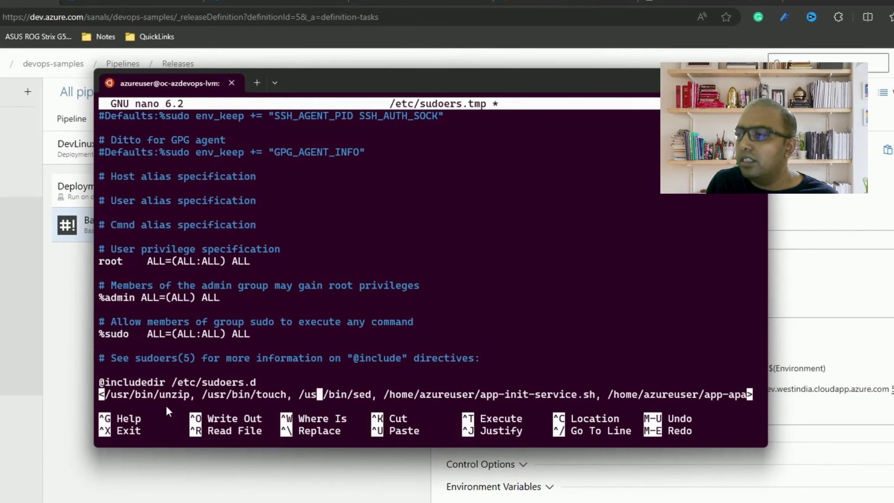
key("Right")
key("Right")
key("Right")
key("Right")
key("Right")
key("Right")
key("Right")
key("Right")
key("Right")
key("Right")
key("Right")
key("Right")
key("Right")
key("Right")
key("Right")
key("Right")
key("Right")
key("Right")
key("Right")
key("Right")
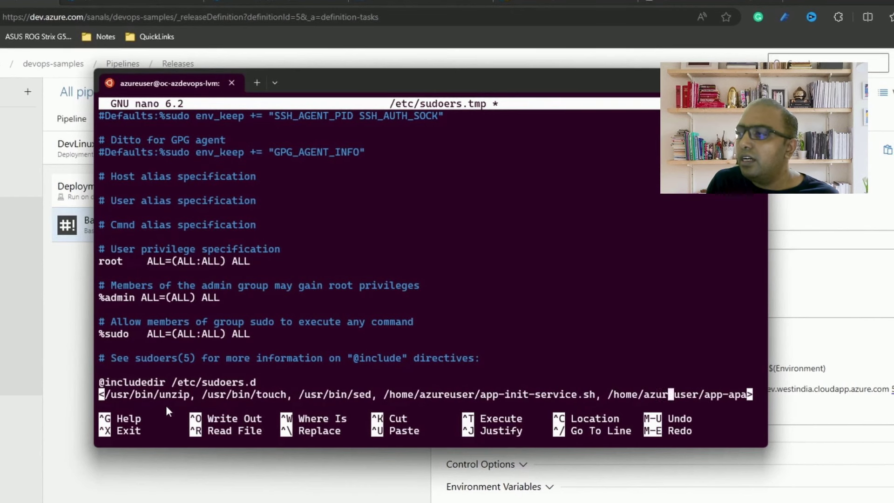
key("Right")
key("Right")
key("Right")
key("Right")
key("Right")
key("Right")
key("Right")
key("Right")
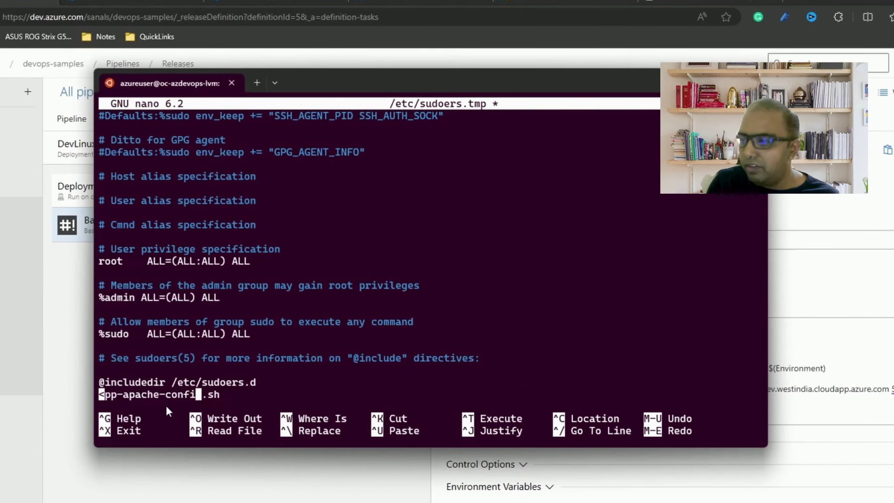
key("Home")
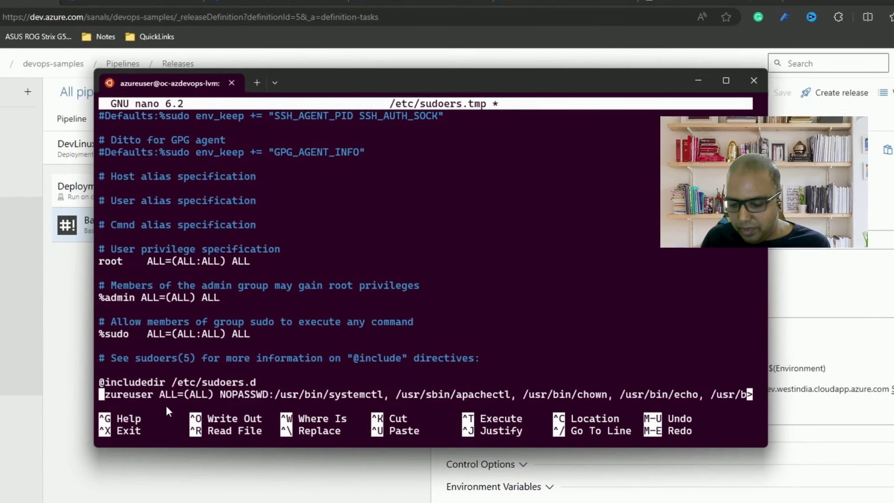
- Save the edited sudoers file under the offered name /etc/sudoers.tmp and exit the editor
key("ctrl+x")
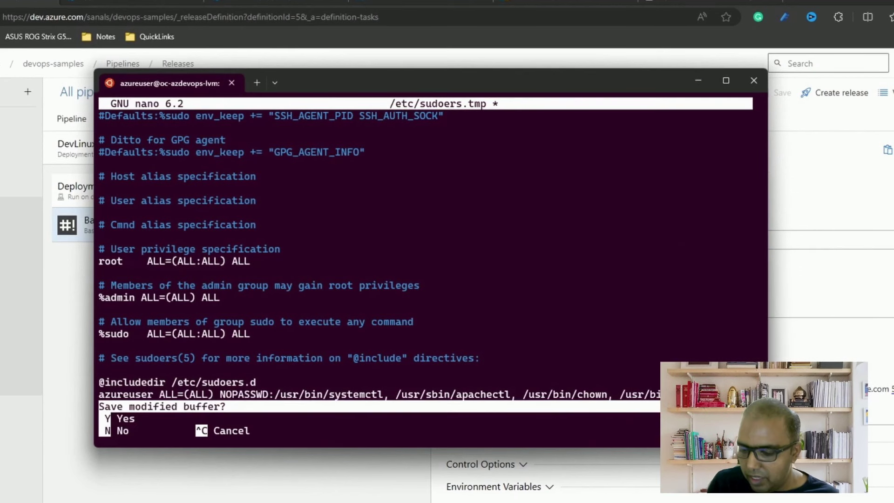
key("y")
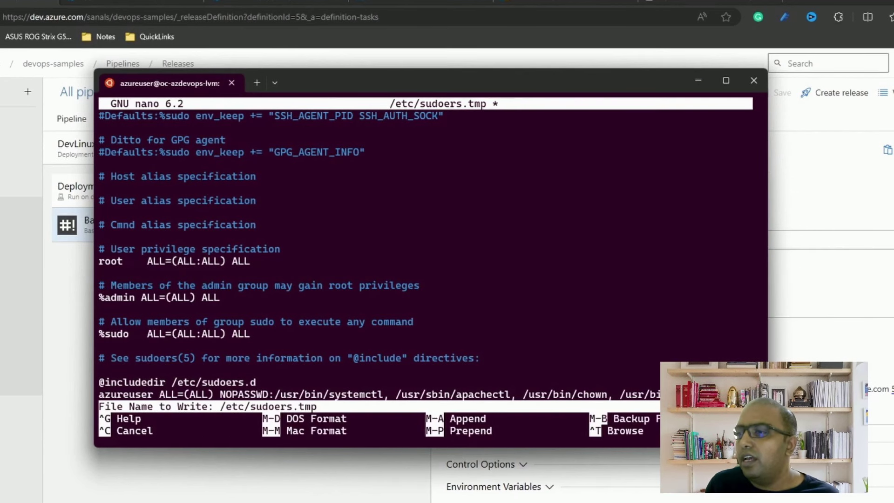
key("Return")
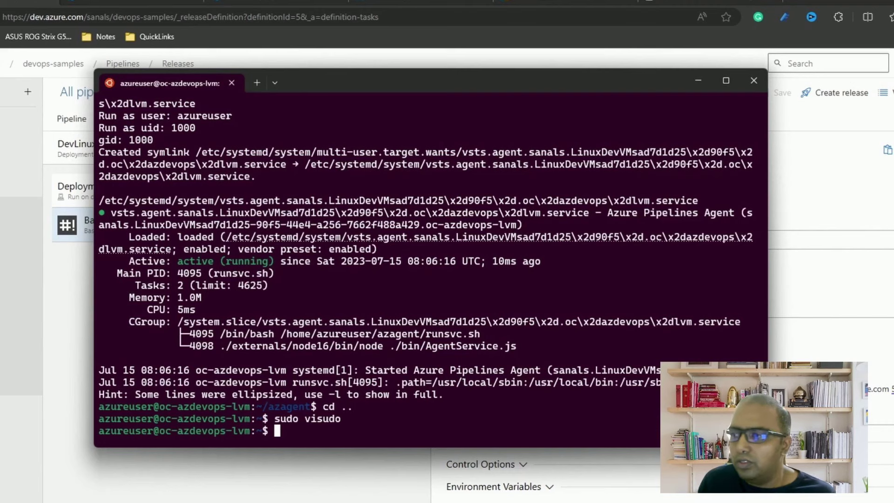
- Reopen the sudoers file with sudo visudo, examine it down to the azureuser NOPASSWD rule at the end, and exit the editor
key("Up")
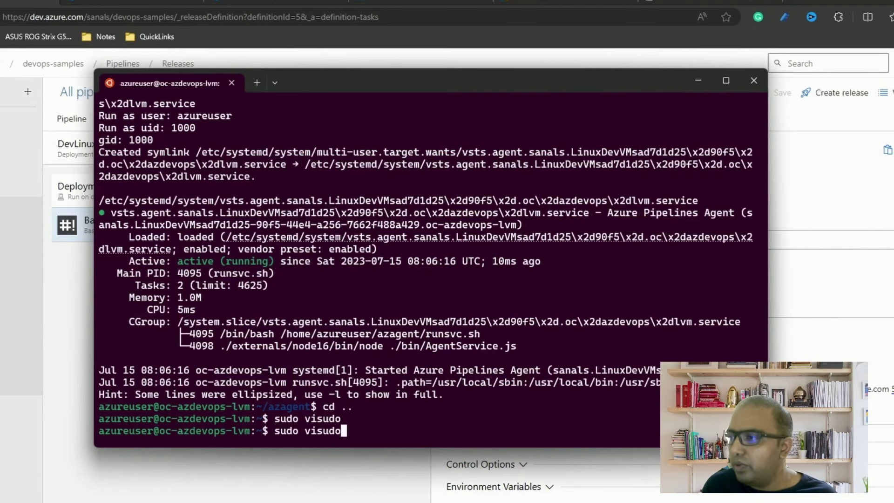
key("Return")
key("Down")
key("Down")
key("Down")
key("Down")
key("Down")
key("Down")
key("Down")
key("Down")
key("Down")
key("Down")
key("Down")
key("Down")
key("Down")
key("Down")
key("Down")
key("Down")
key("Down")
key("Down")
key("Down")
key("Down")
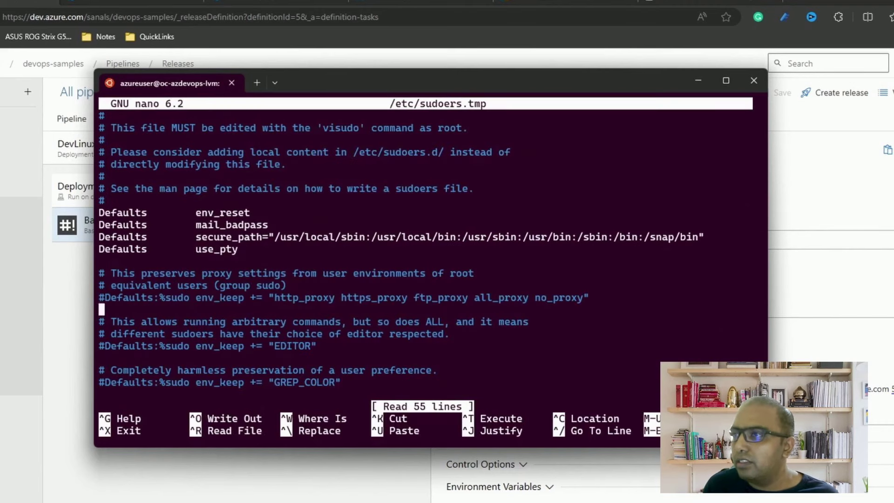
key("Down")
key("Down")
key("Down")
key("Down")
key("Down")
key("Down")
key("Down")
key("Down")
key("Down")
key("Down")
key("Down")
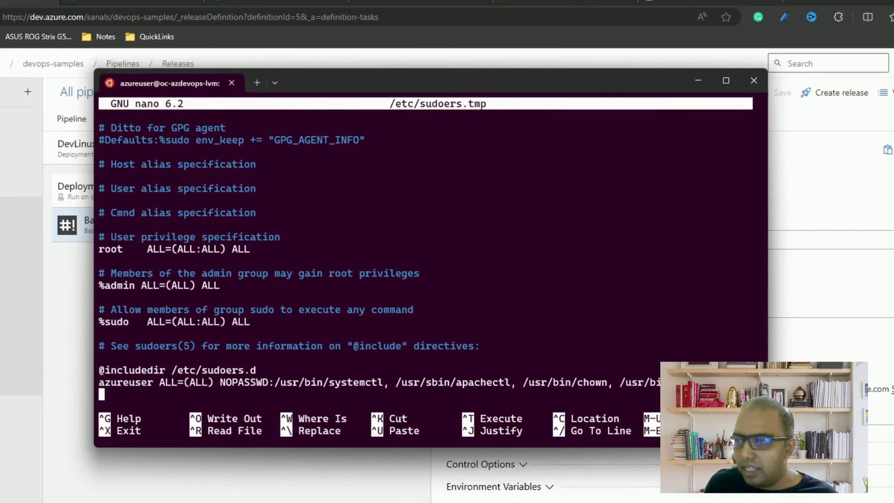
key("ctrl+x")
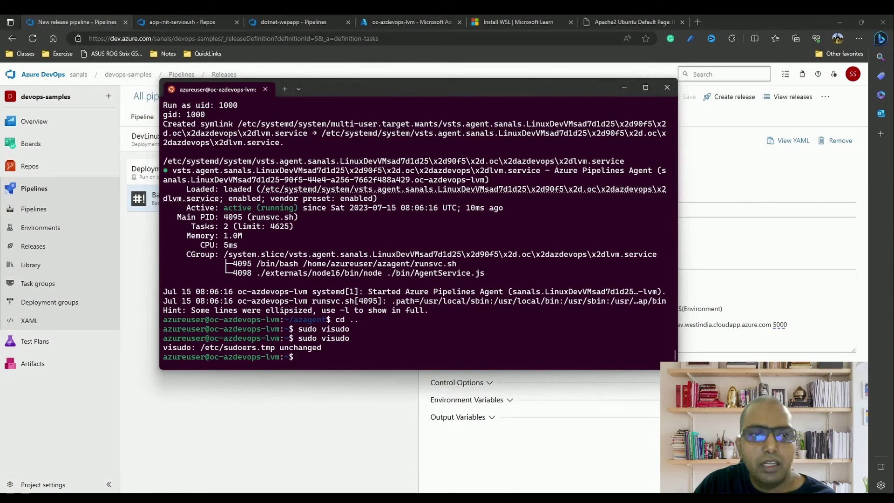
- Return to the release pipeline and examine the deployment's Download artifact and Bash Script logs, marking the line about unzip
left_click(714, 140)
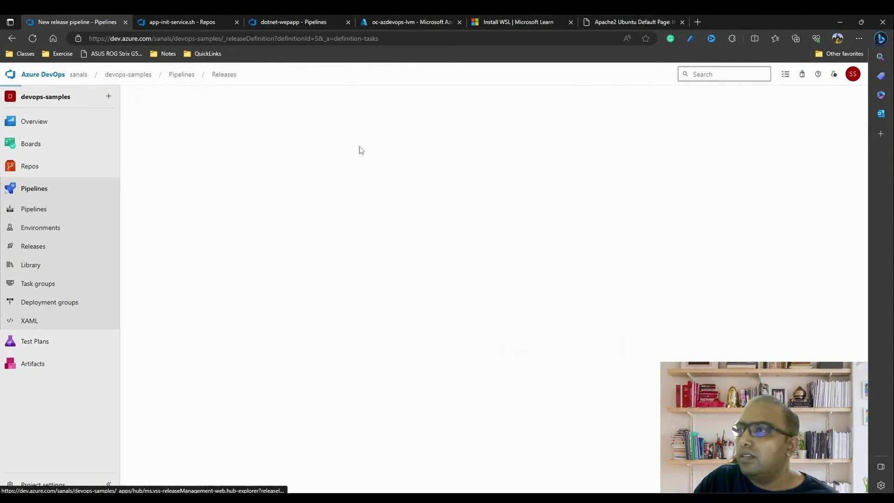
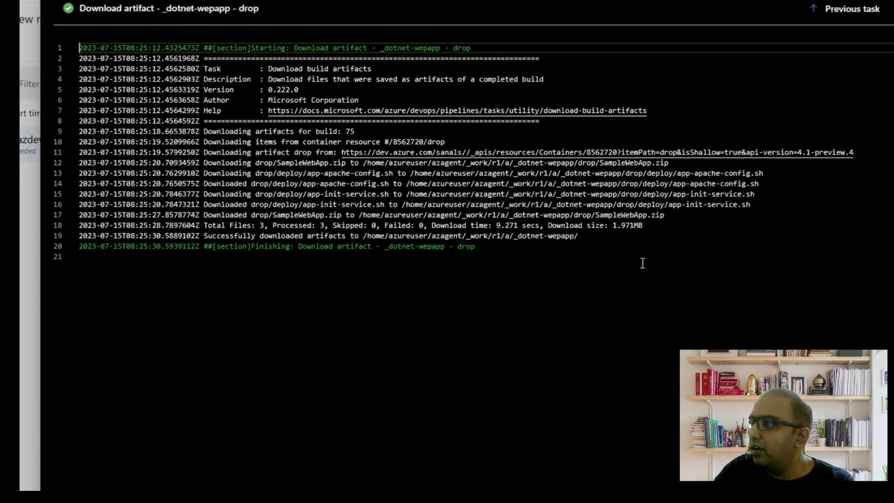
key("Down")
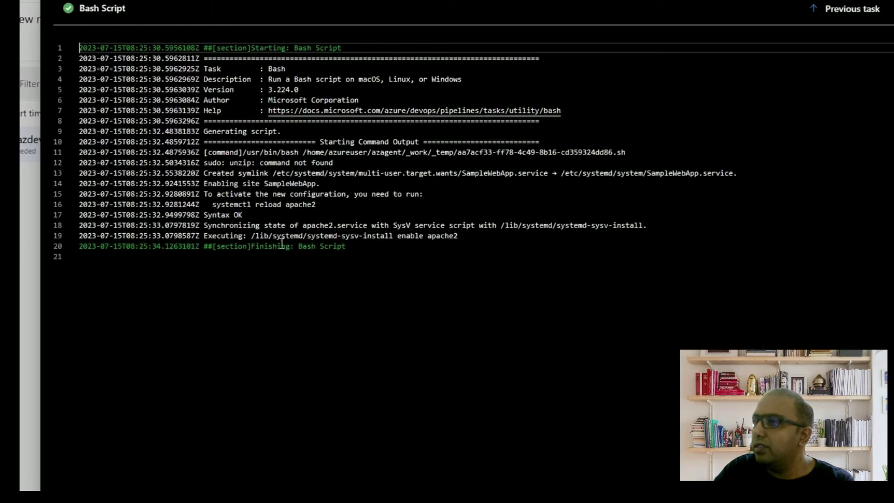
left_click_drag(204, 162, 333, 163)
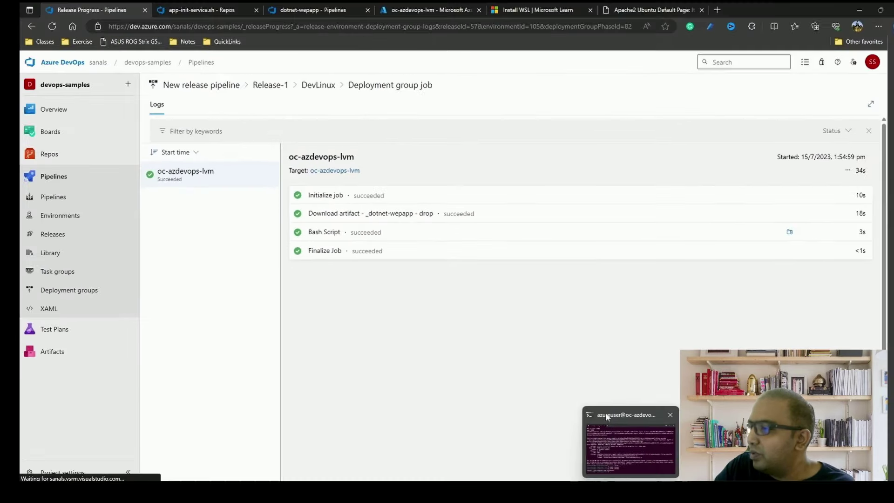
- Switch to the VM's SSH terminal and install the zip package with sudo apt install zip, accepting the installation
left_click(613, 435)
left_click(613, 435)
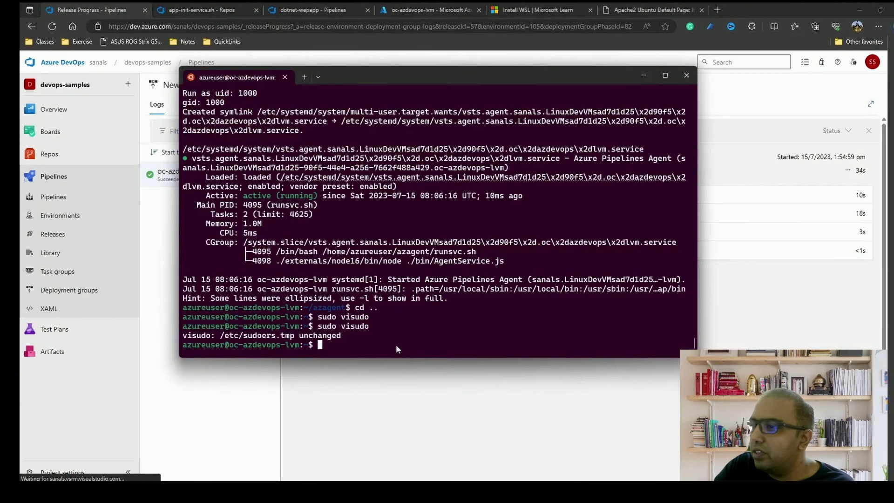
type("sudo ")
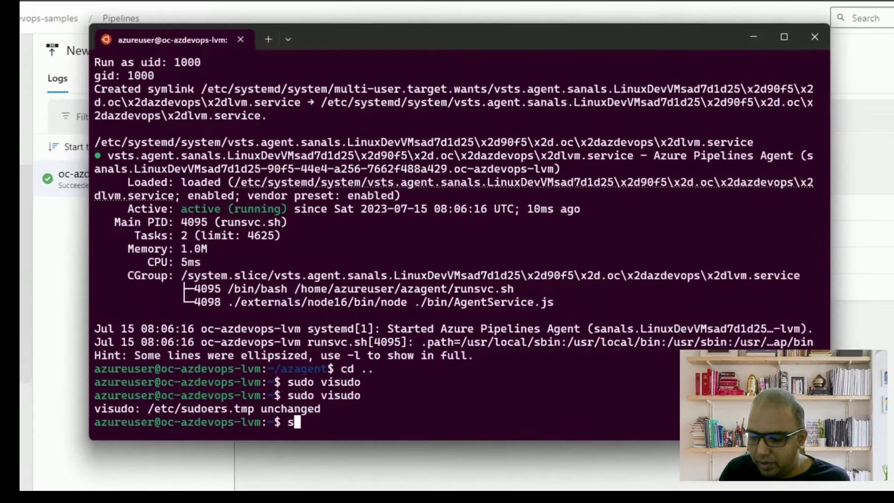
type("apt install zip")
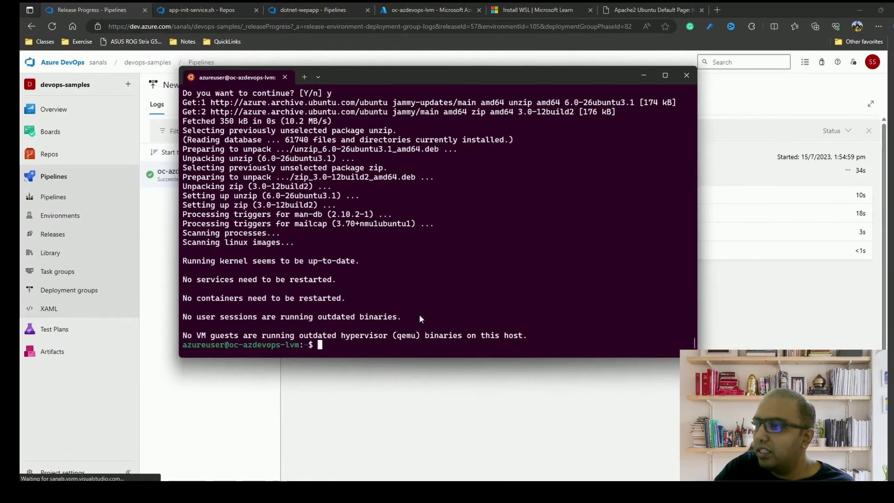
- Return to Azure DevOps and redeploy Release-1 to the DevLinux stage
left_click(281, 45)
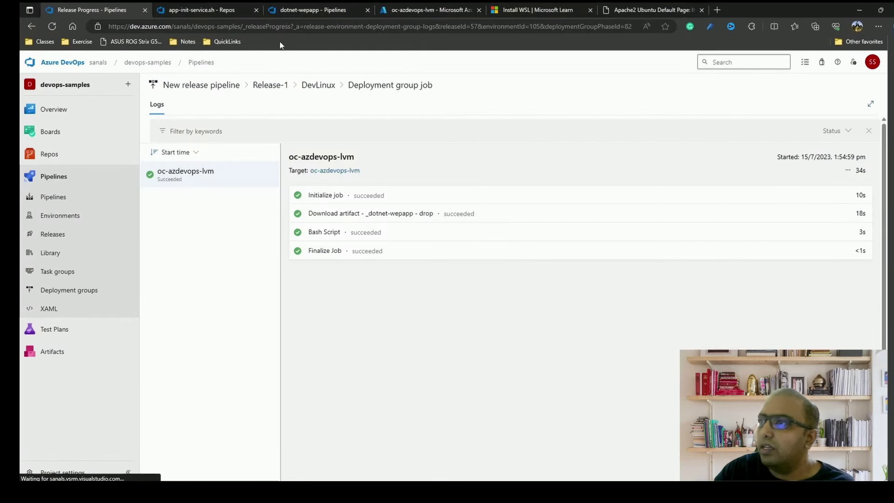
left_click(318, 87)
left_click(327, 105)
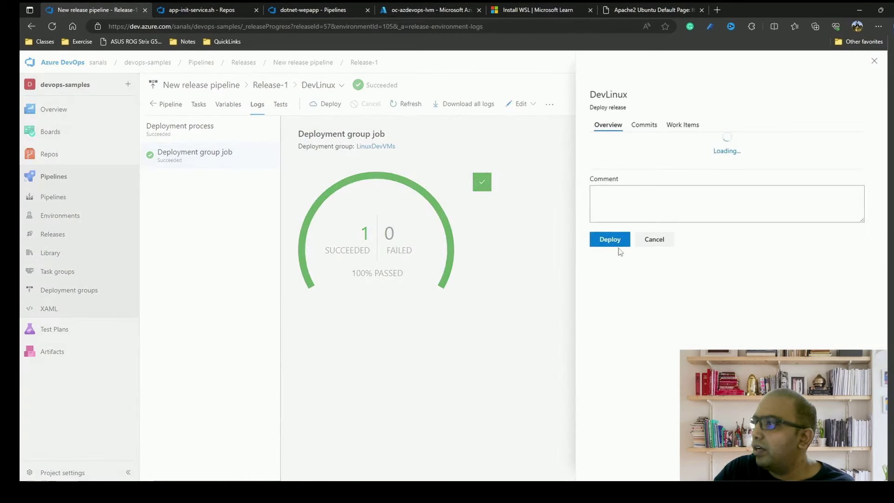
left_click(613, 240)
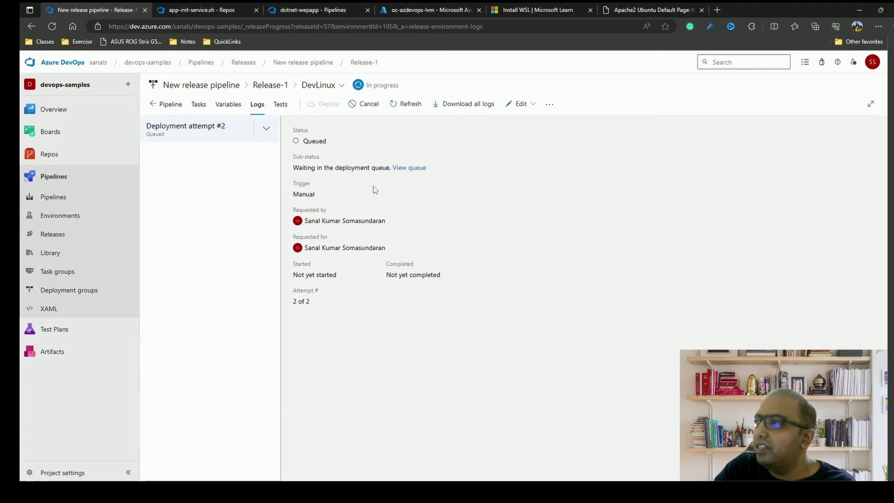
- Examine the new deployment attempt's Bash Script log to its end and reload the site oc-app-dev.westindia.cloudapp.azure.com
left_click(419, 248)
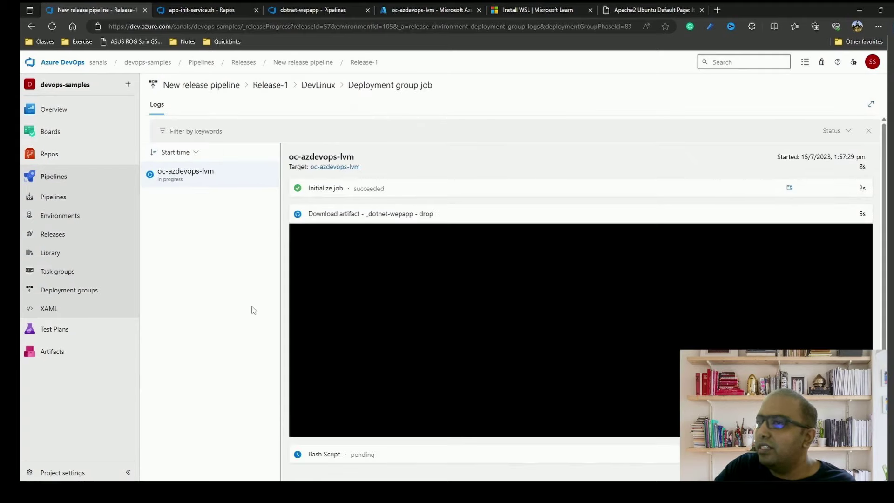
left_click(287, 276)
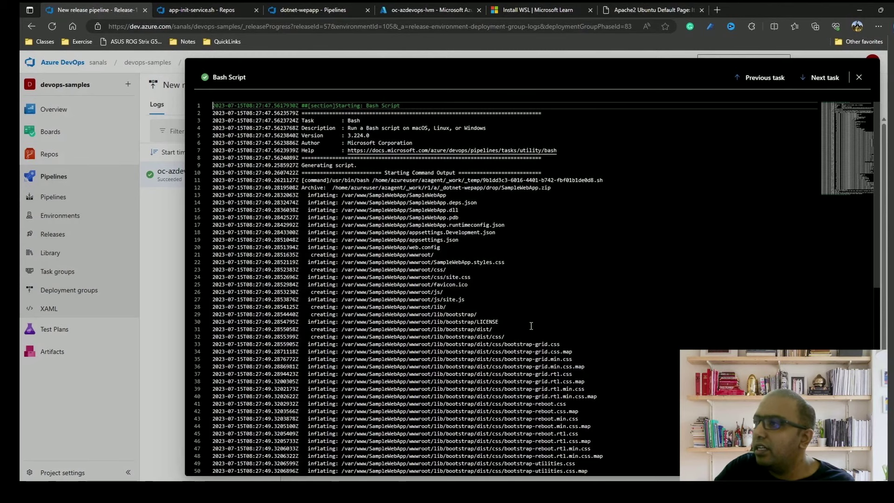
scroll(531, 326, "down", 10)
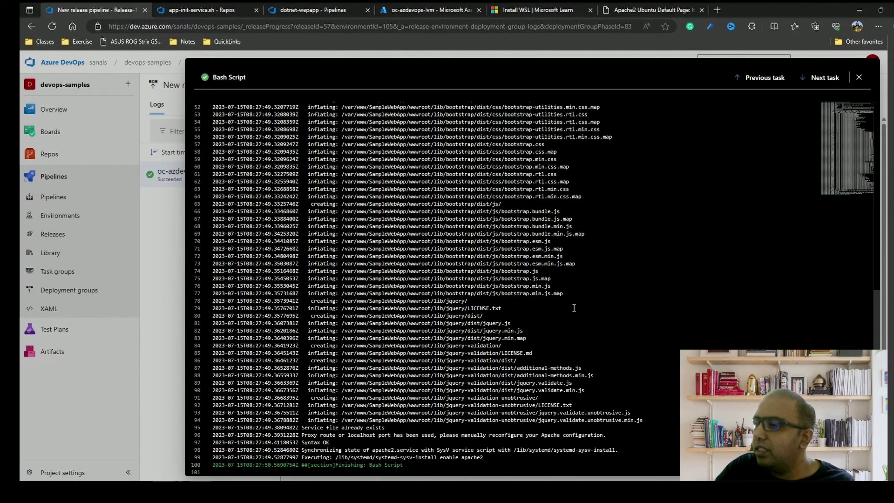
left_click(673, 4)
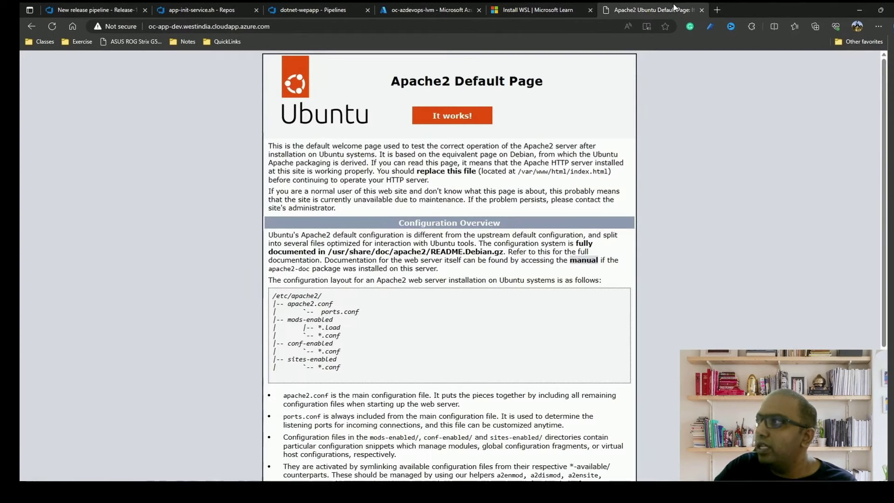
left_click(49, 29)
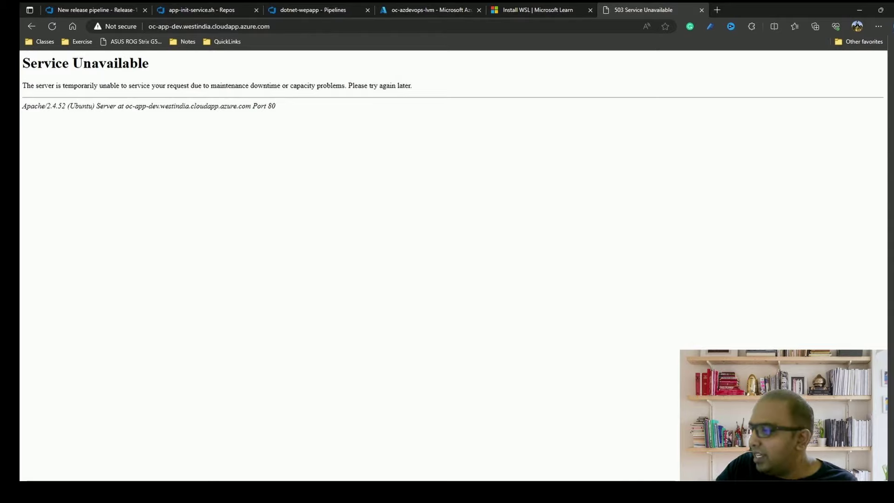
- In the VM's terminal, run sudo apache2ctl -S, restart and stop SampleWebApp.service, and remove /etc/systemd/system/SampleWebApp.service
key("alt+Tab")
type("sudo a")
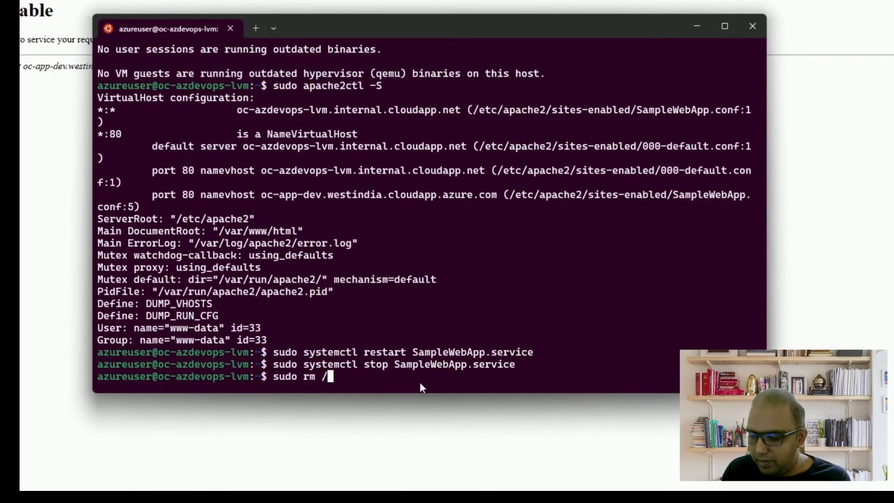
type("etc/sys")
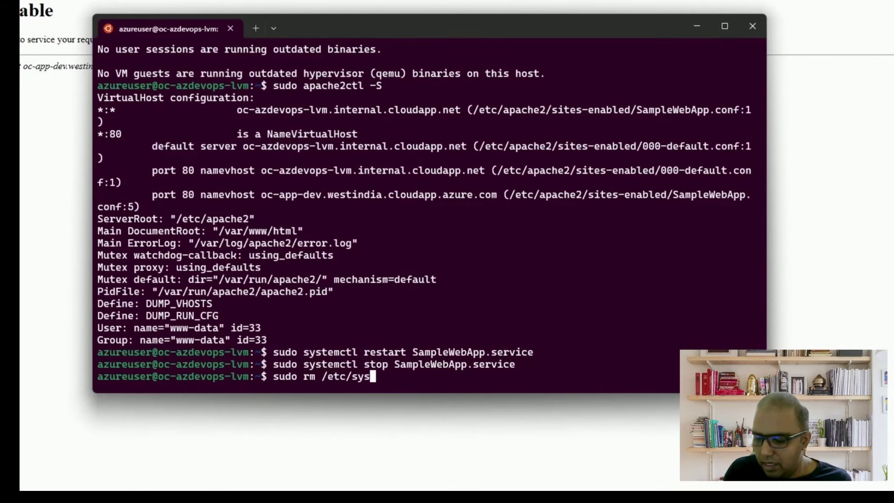
type("temd/system/SampleWebApp.service")
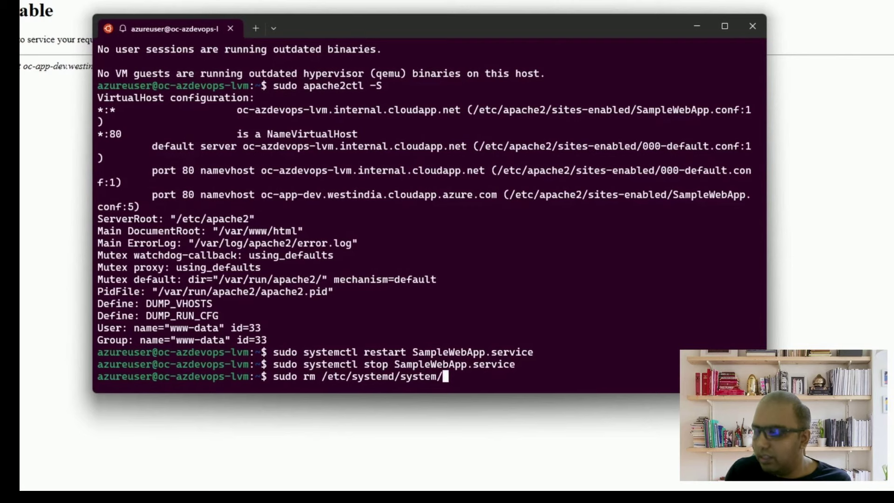
key("Return")
- Change to the /var/www/SampleWebApp directory and list its files
type("c")
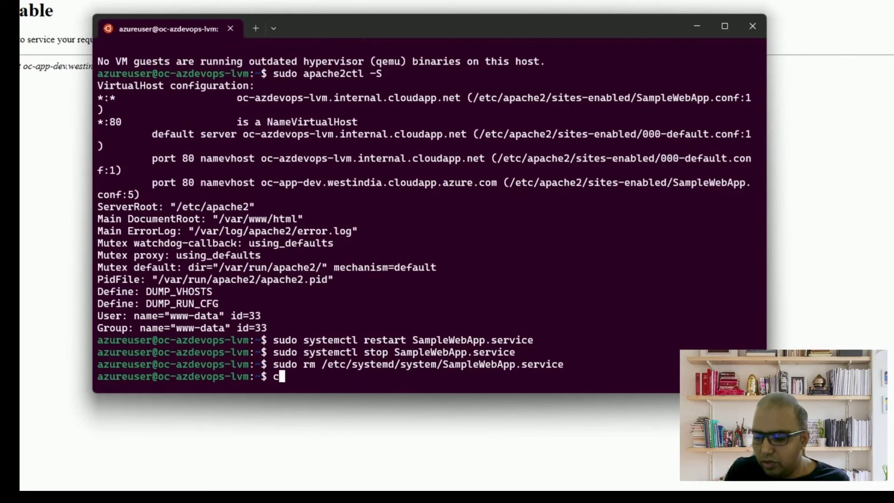
type("d /var/www/Sa")
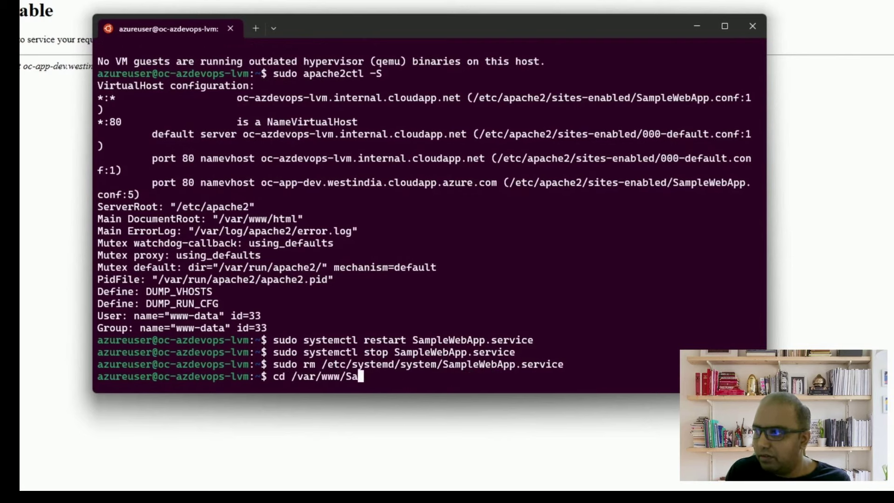
key("Tab")
key("Return")
type("ls")
key("Return")
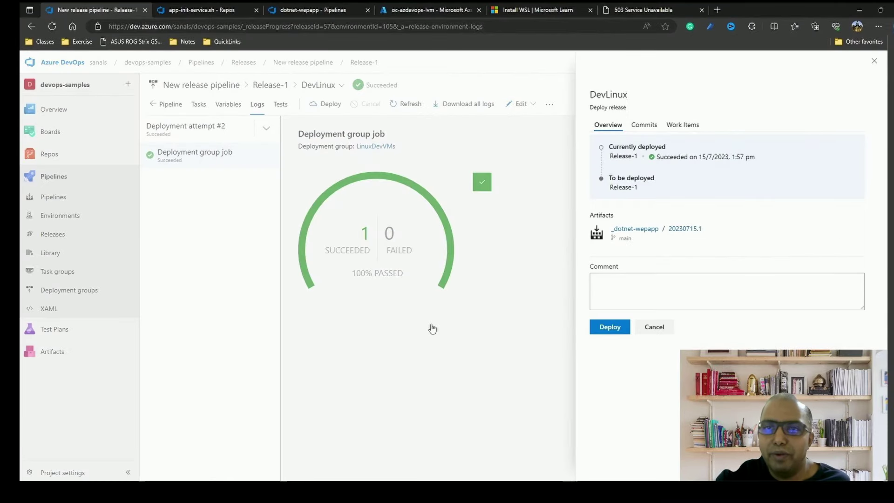
- Deploy Release-1 to the DevLinux stage again and reload the site oc-app-dev.westindia.cloudapp.azure.com
left_click(609, 326)
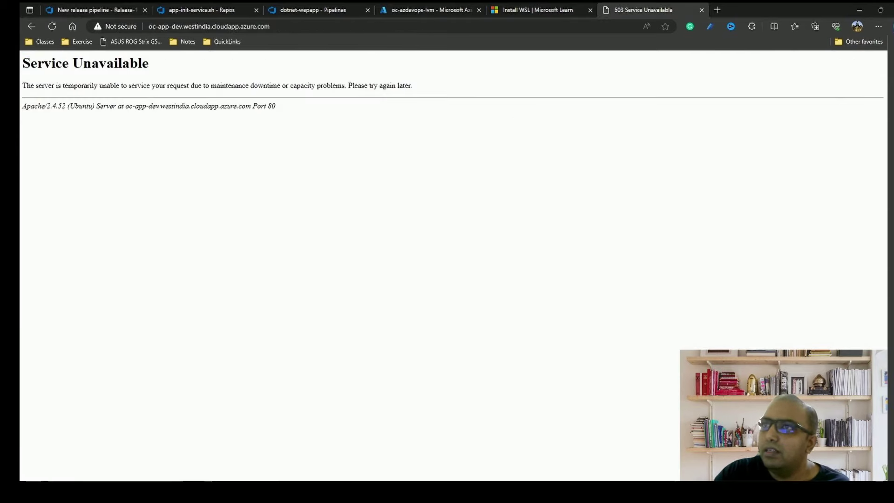
left_click(54, 29)
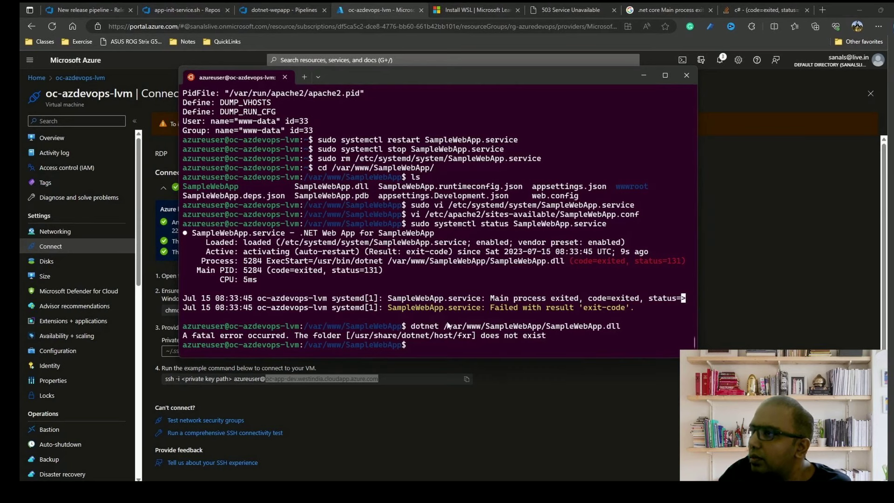
- Review the VM's terminal output, the app-init-service.sh script, the DevLinux deployment job and the deployed SampleWebApp home page
scroll(448, 325, "up", 4)
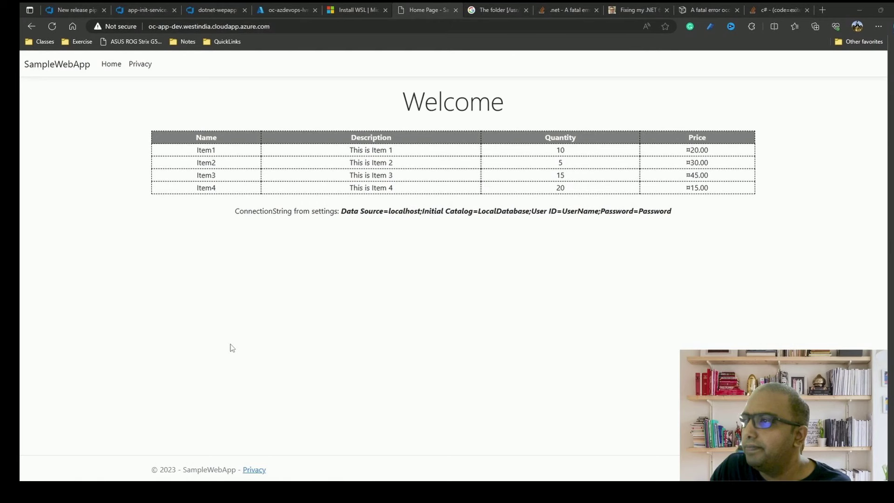
left_click(153, 10)
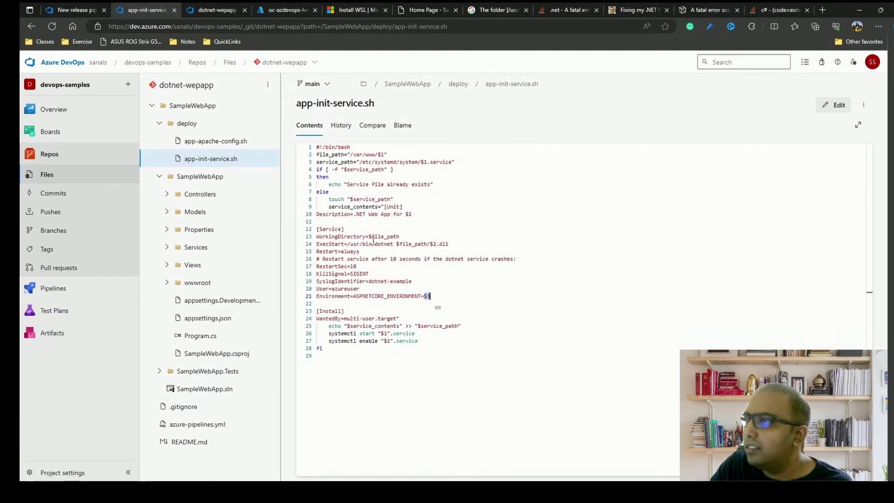
left_click(80, 10)
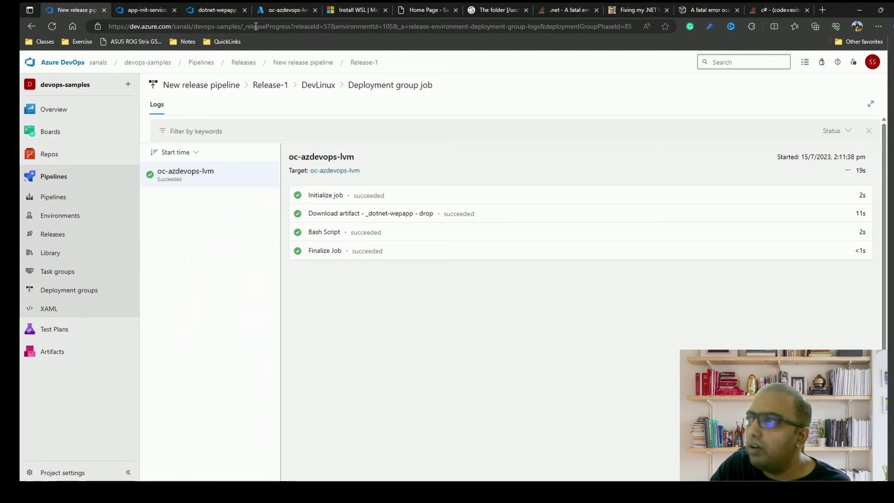
left_click(595, 475)
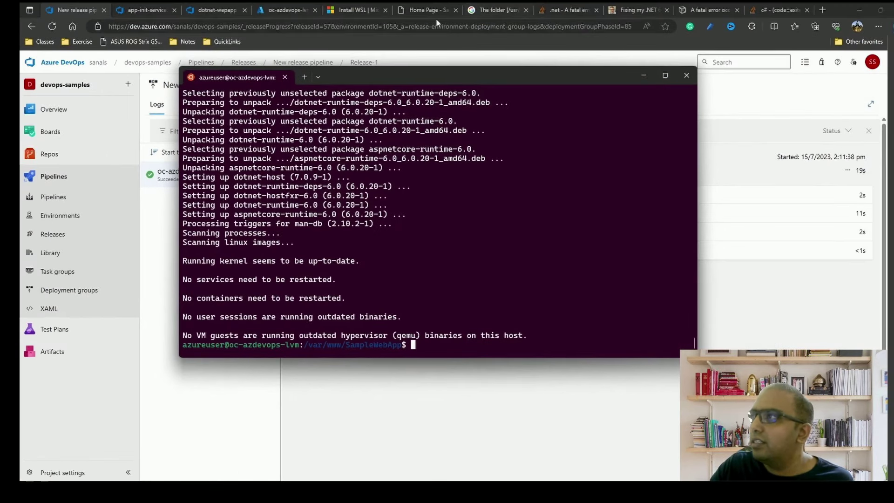
left_click(426, 10)
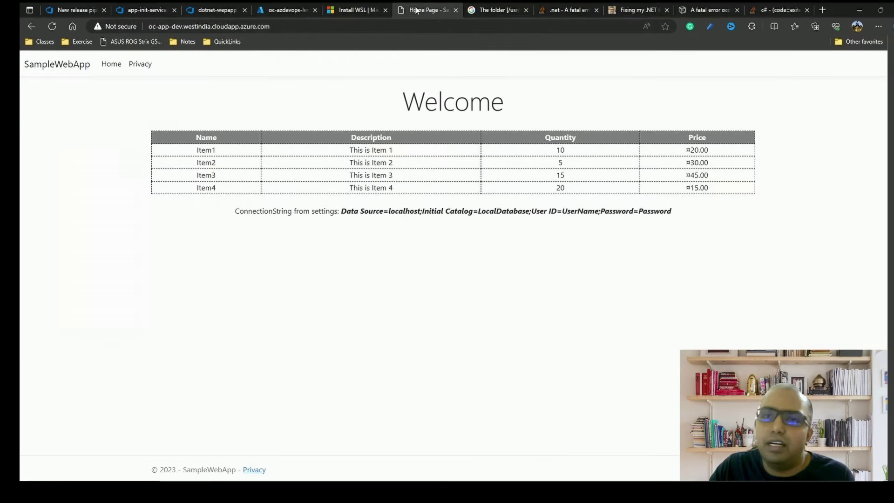
left_click(74, 11)
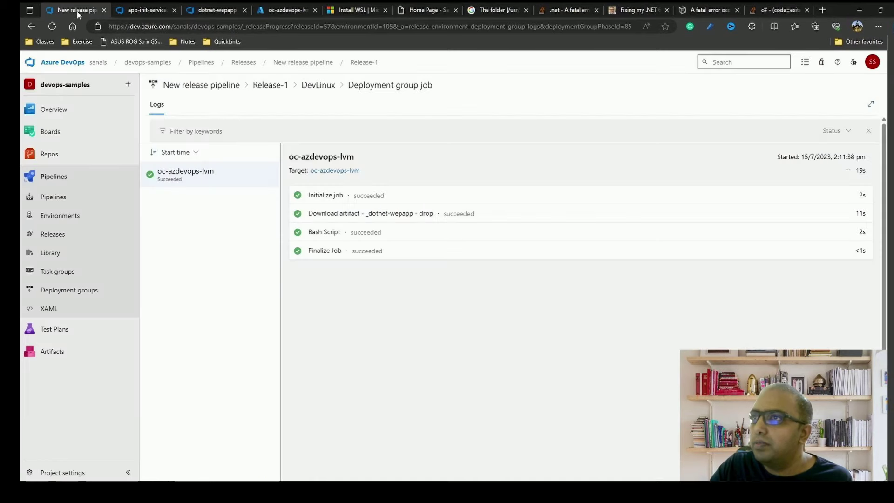
- Read the bobbyhadz.com article's commands for removing the ASP.NET Core packages, creating 99microsoft-dotnet.pref and installing dotnet-sdk-6.0
left_click(708, 10)
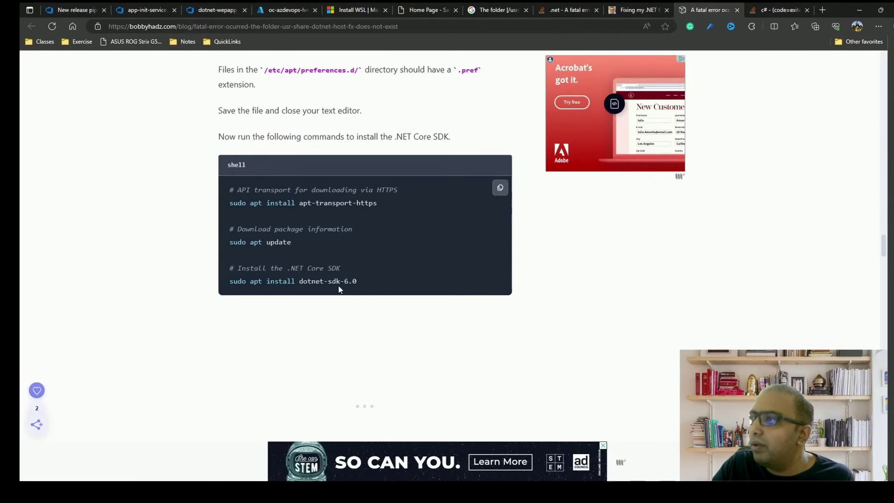
scroll(457, 350, "up", 10)
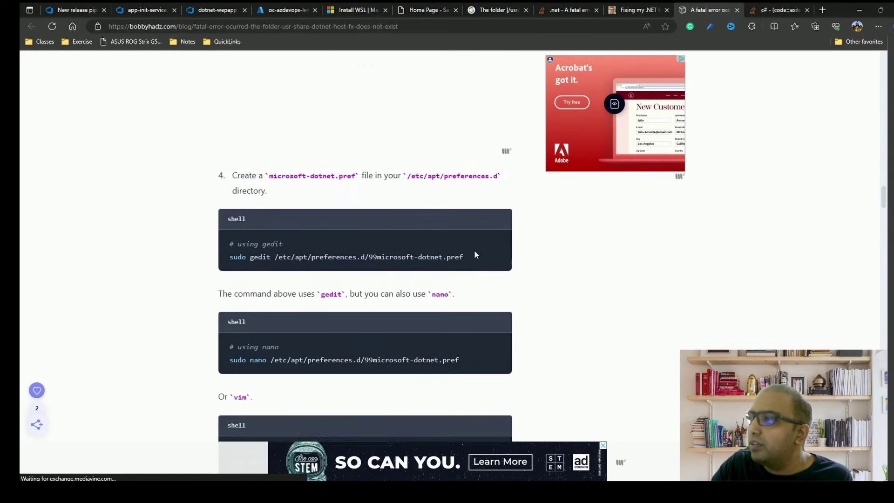
scroll(476, 254, "down", 10)
scroll(476, 254, "up", 5)
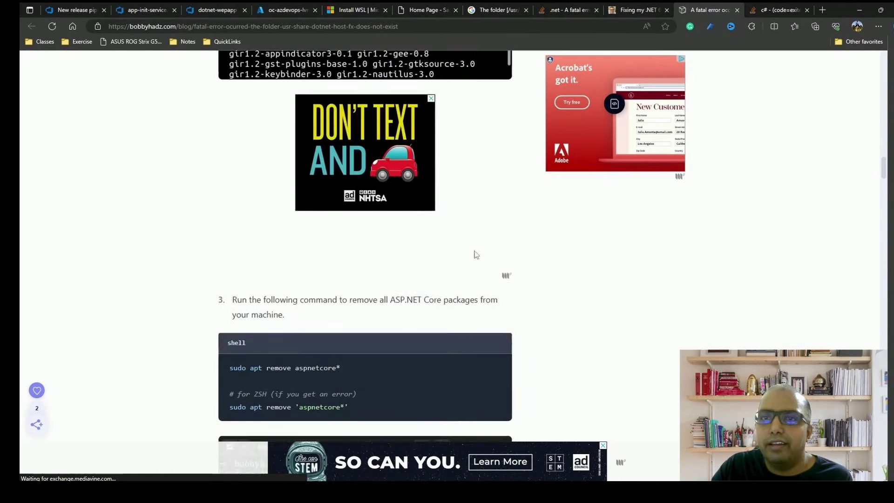
scroll(475, 254, "down", 12)
scroll(476, 254, "up", 15)
scroll(476, 254, "down", 5)
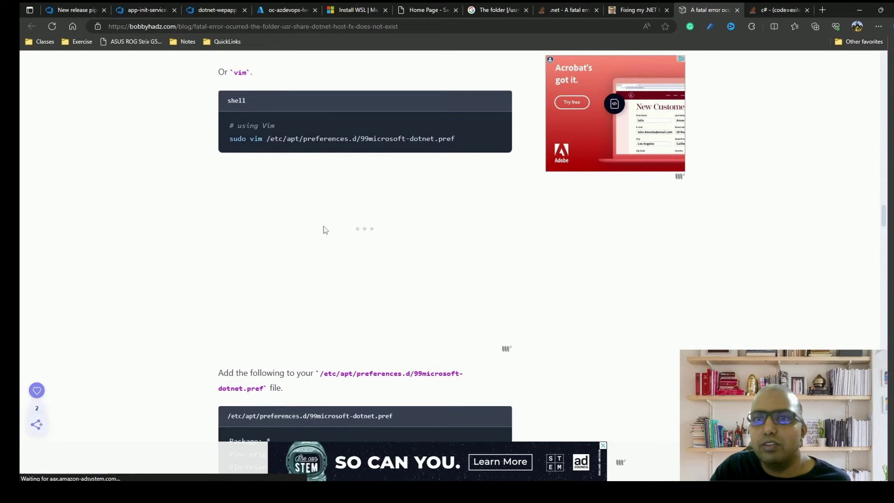
scroll(583, 335, "down", 7)
scroll(582, 335, "down", 5)
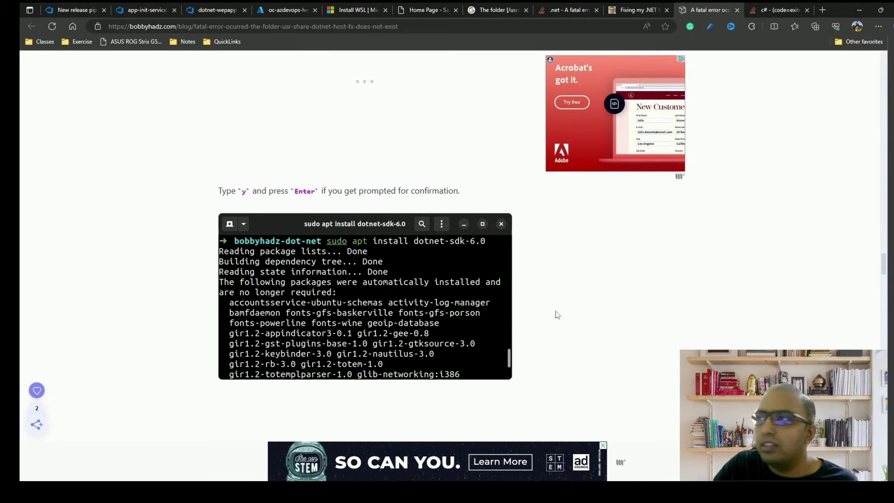
- Check the app-init-service.sh script, the DevLinux deployment job and the connection string on the deployed SampleWebApp home page
left_click(145, 9)
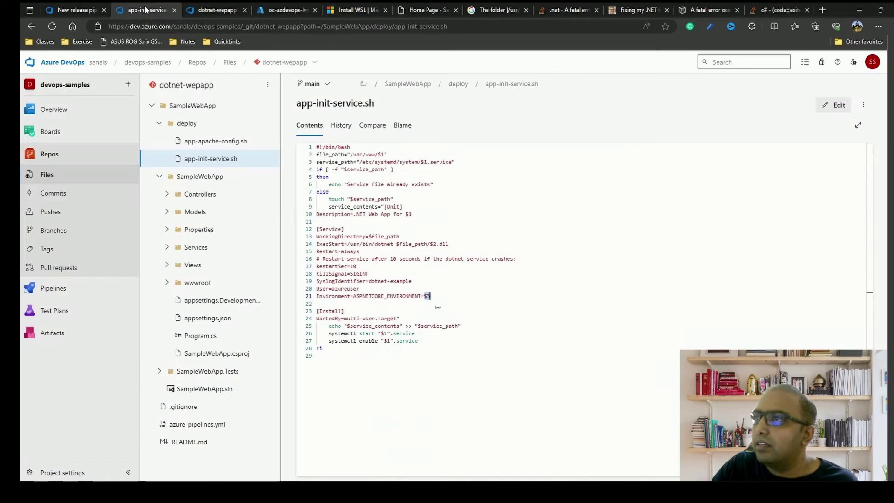
left_click(84, 7)
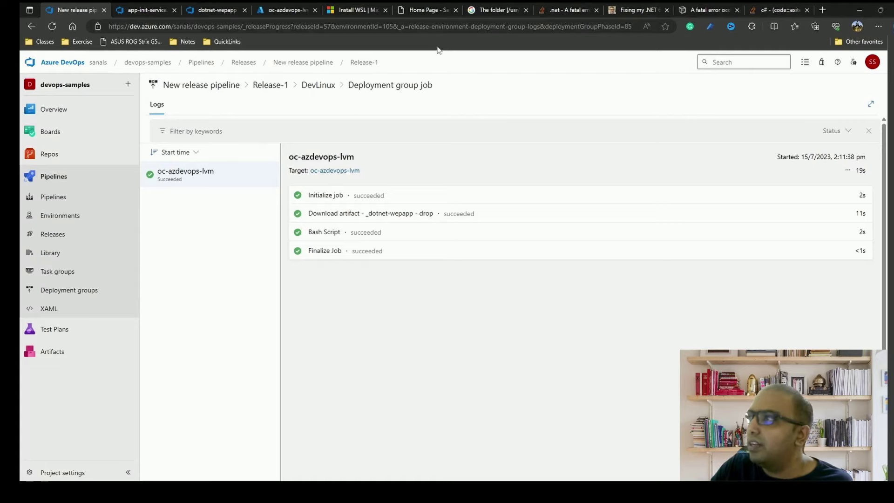
left_click(429, 9)
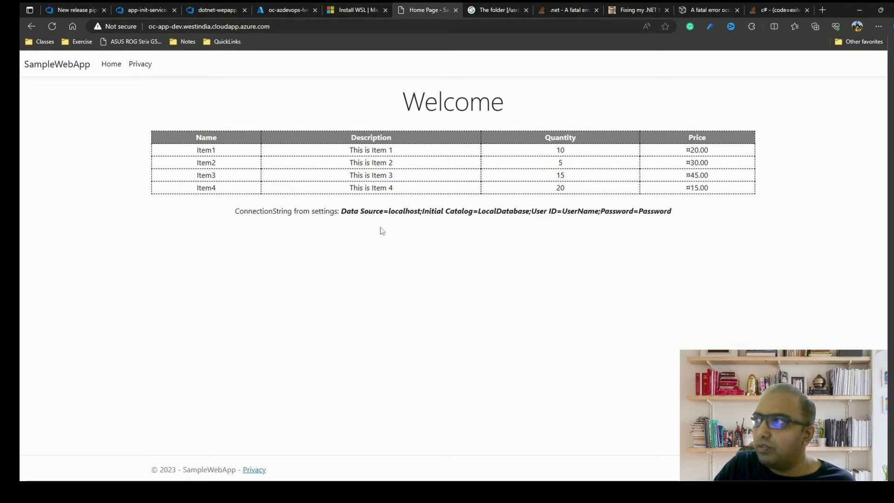
- Edit app-init-service.sh, adding the line Environment=ConnectionStrings__DefaultConnection= below the ASPNETCORE_ENVIRONMENT line
left_click(150, 10)
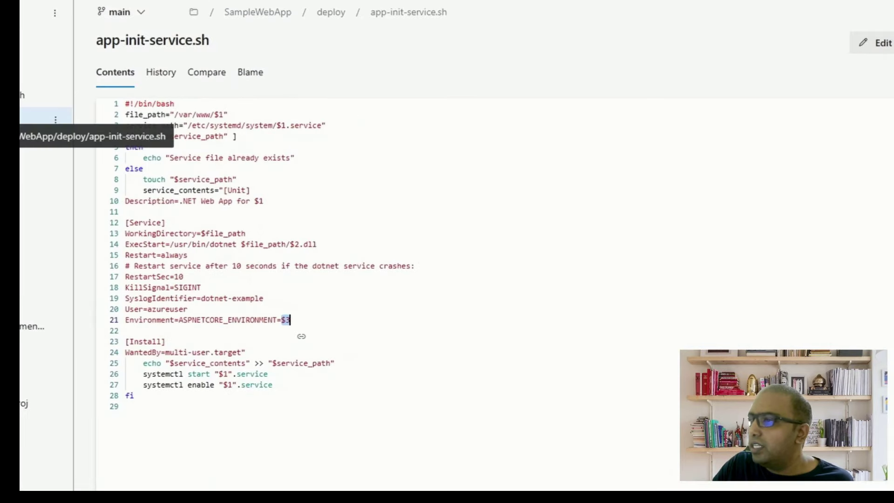
left_click(879, 46)
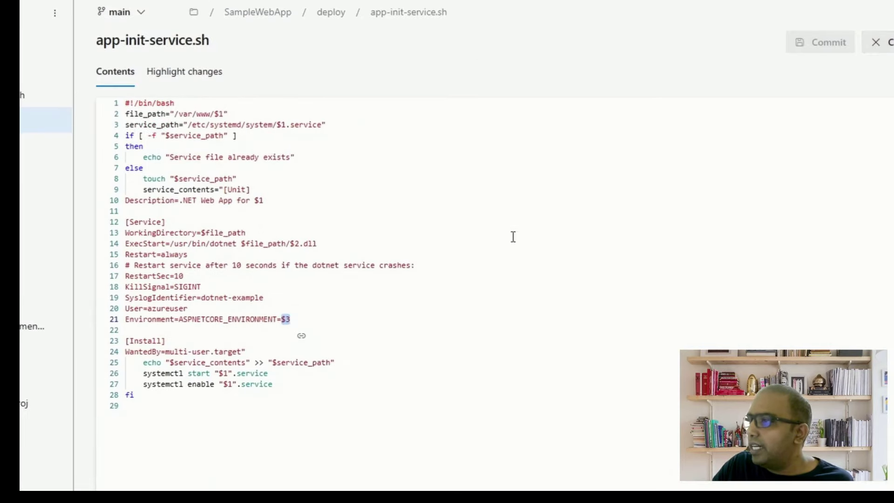
key("Return")
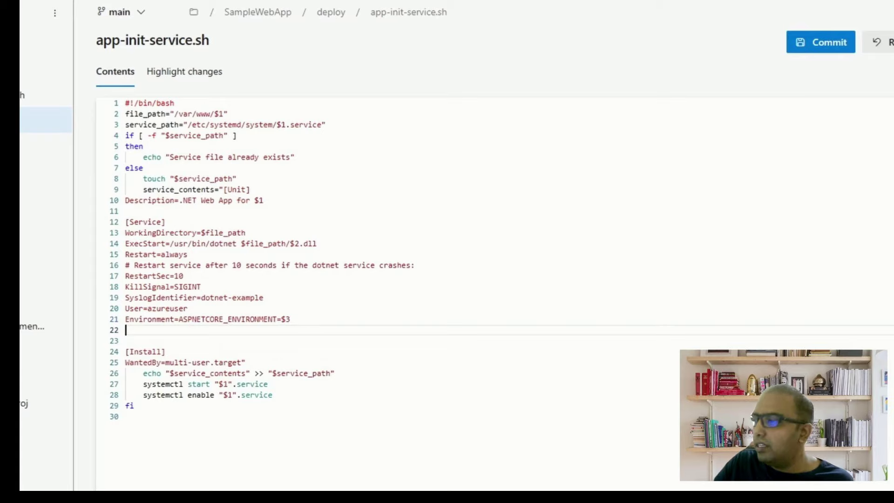
type("Environment=")
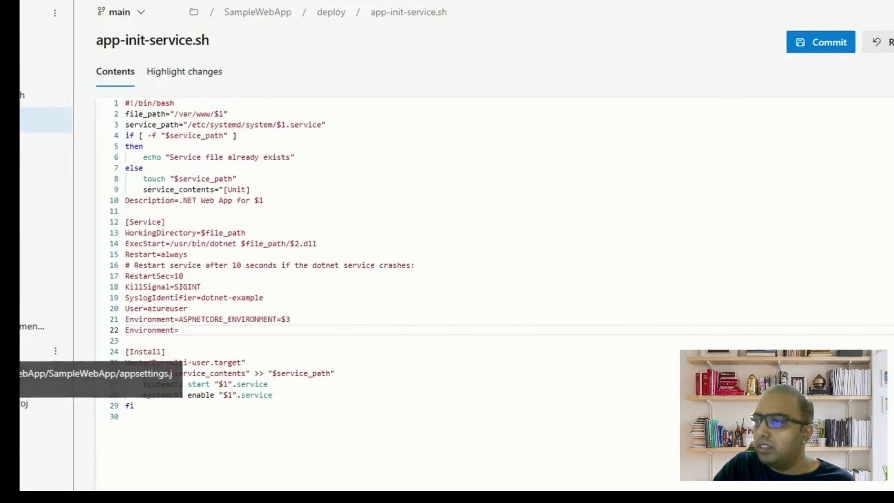
left_click(41, 348)
double_click(167, 181)
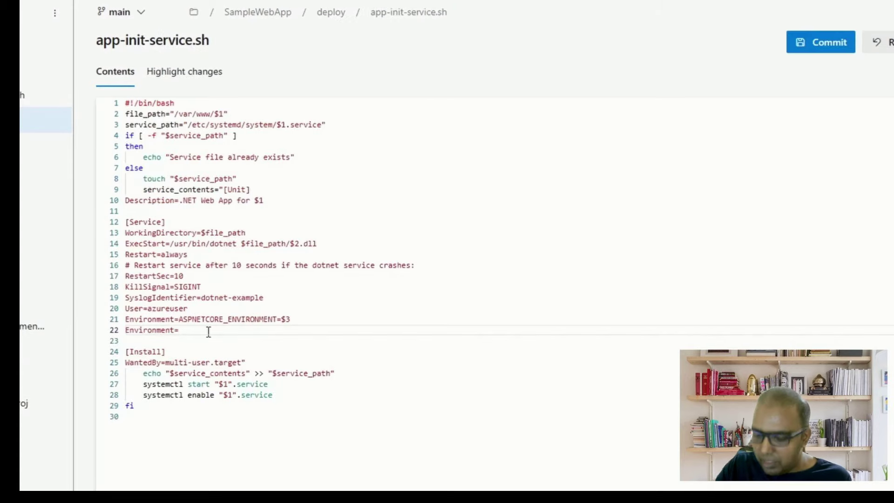
type("ConnectionStrings")
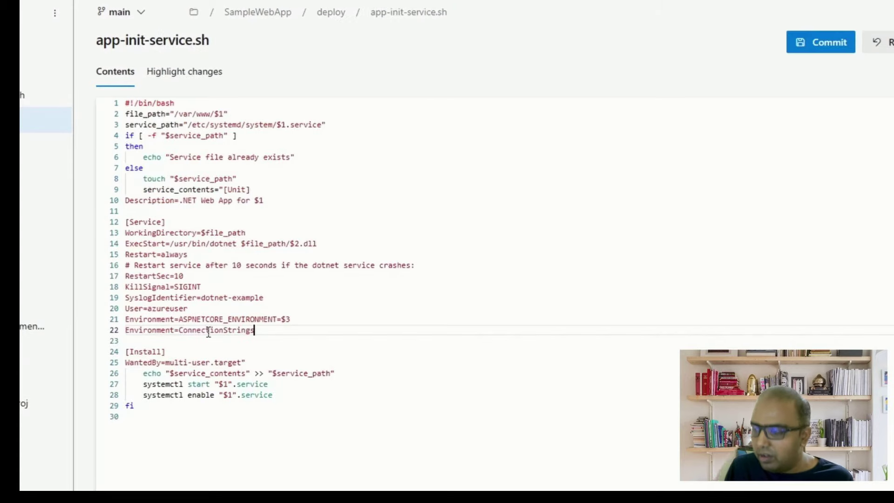
type("__")
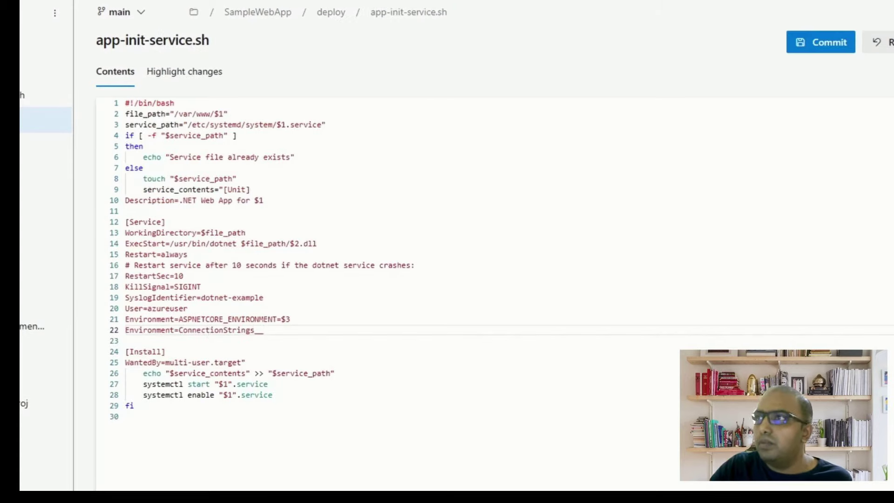
key("ctrl+Tab")
double_click(200, 190)
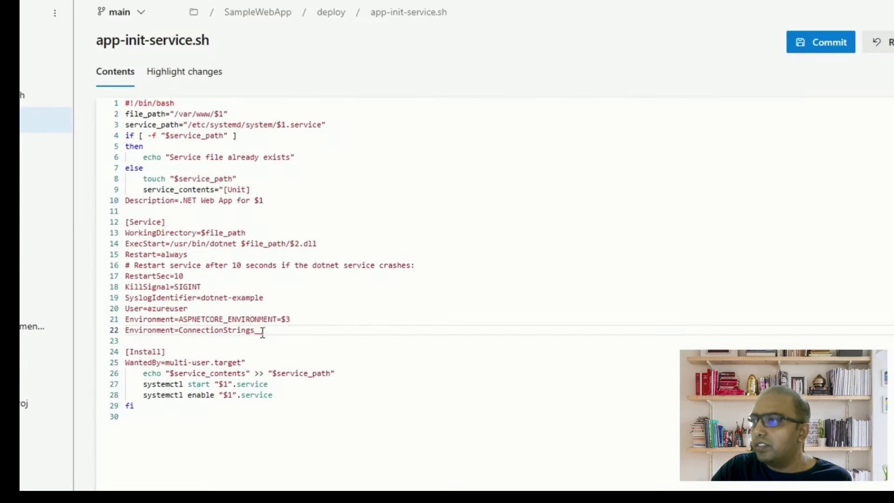
type("DefaultConnection")
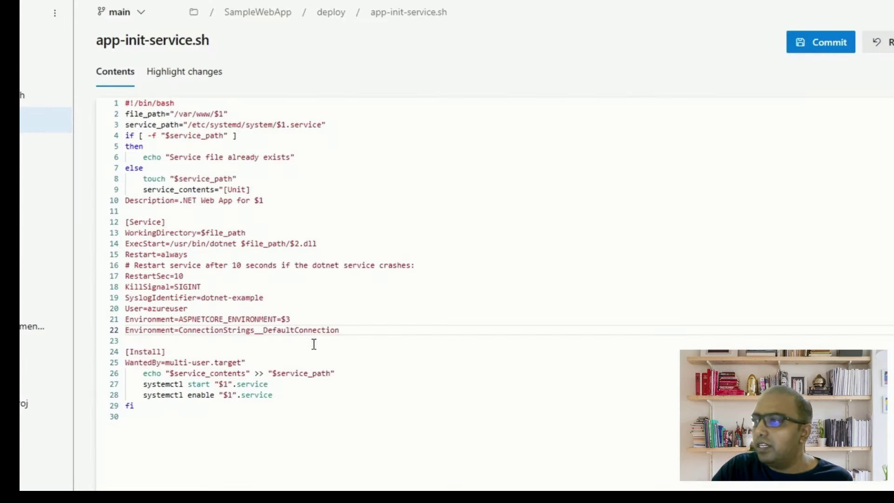
type("=")
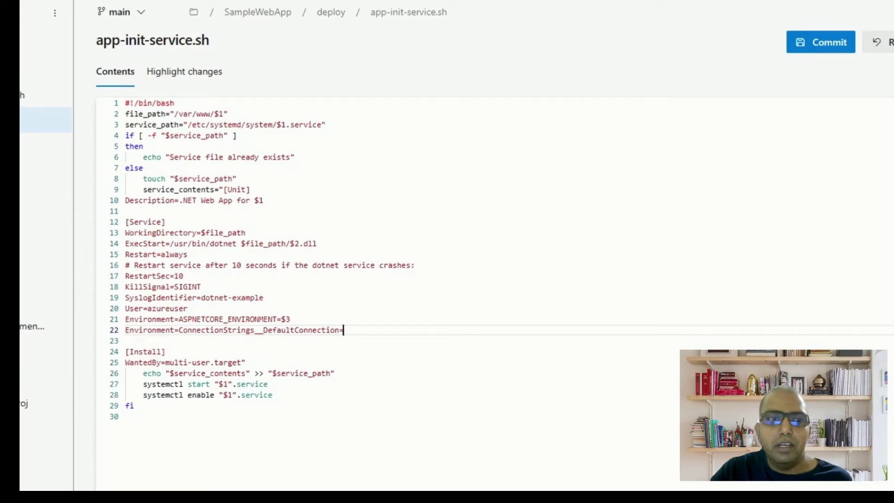
key("ctrl+v")
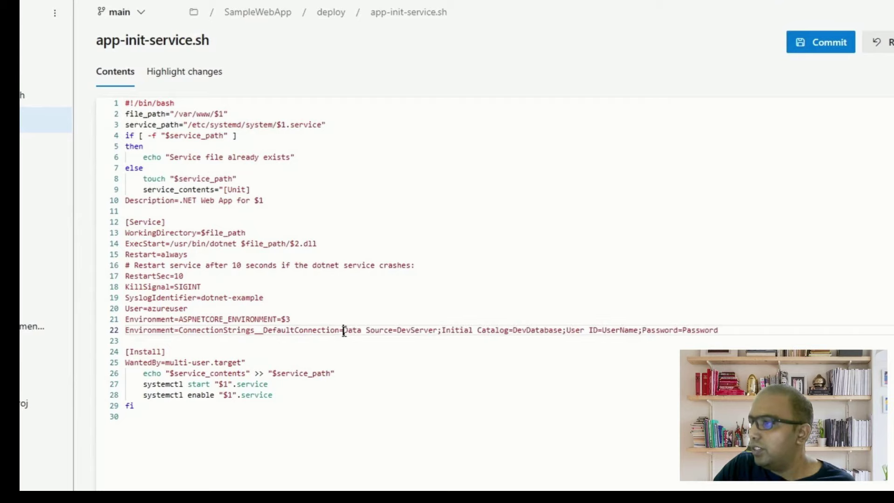
left_click_drag(344, 330, 741, 334)
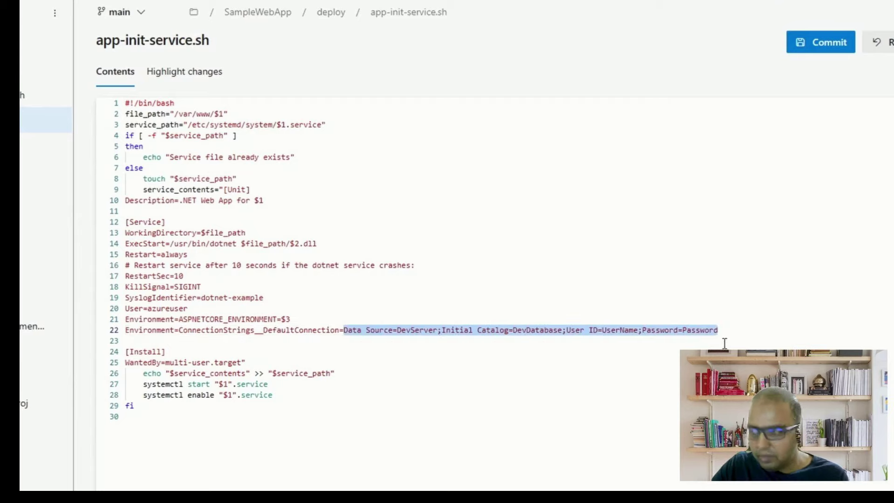
key("BackSpace")
- Enter {ConnectionString} as the DefaultConnection value and commit app-init-service.sh to main with the comment Updated app-init-service.sh
type("{Connectio")
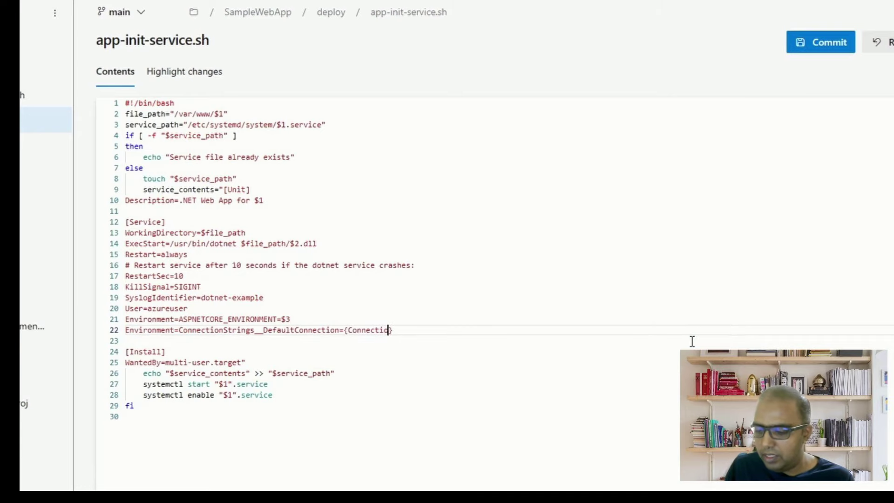
type("nString")
left_click(821, 42)
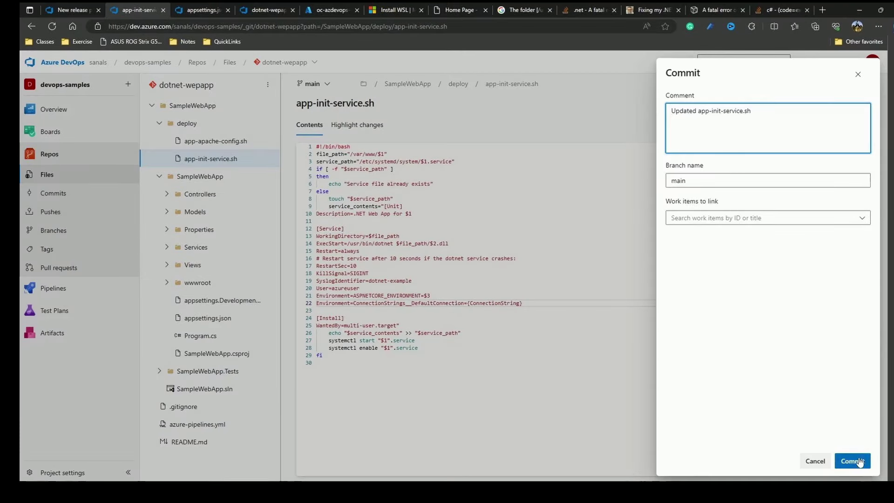
left_click(856, 461)
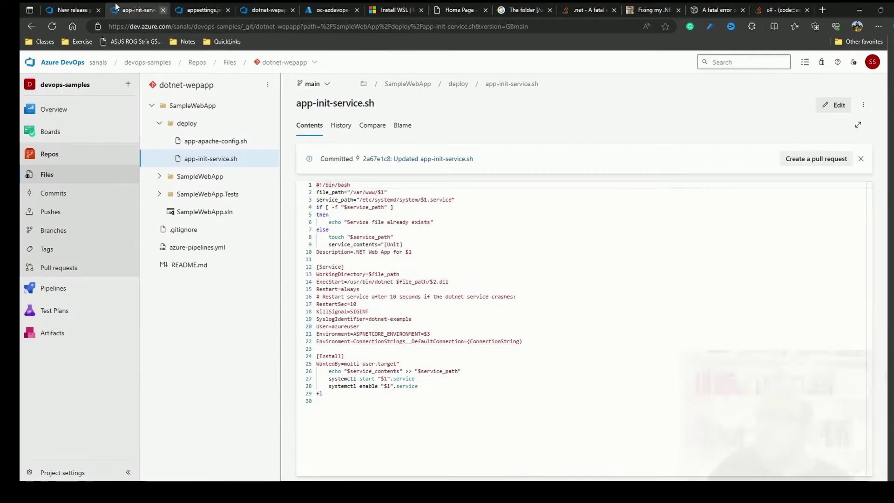
- Search for Token among the release pipeline's DevLinux tasks and install the Replace Tokens extension into the Azure DevOps organization
left_click(72, 9)
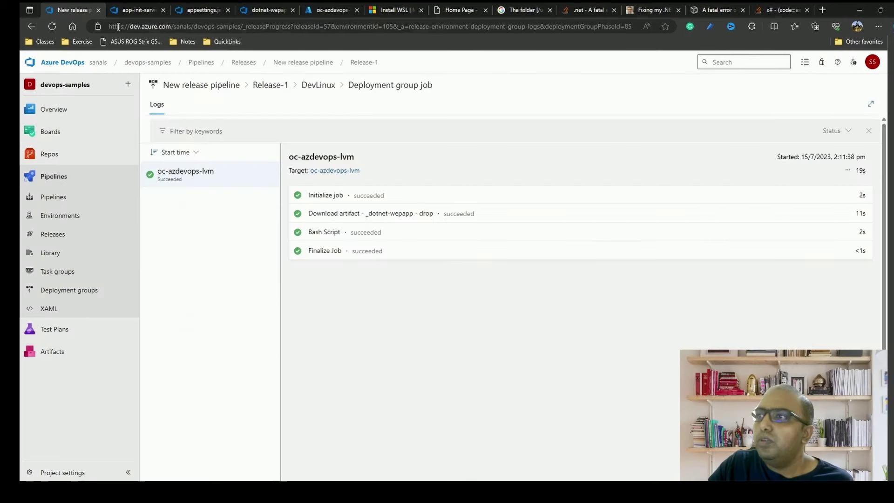
left_click(303, 61)
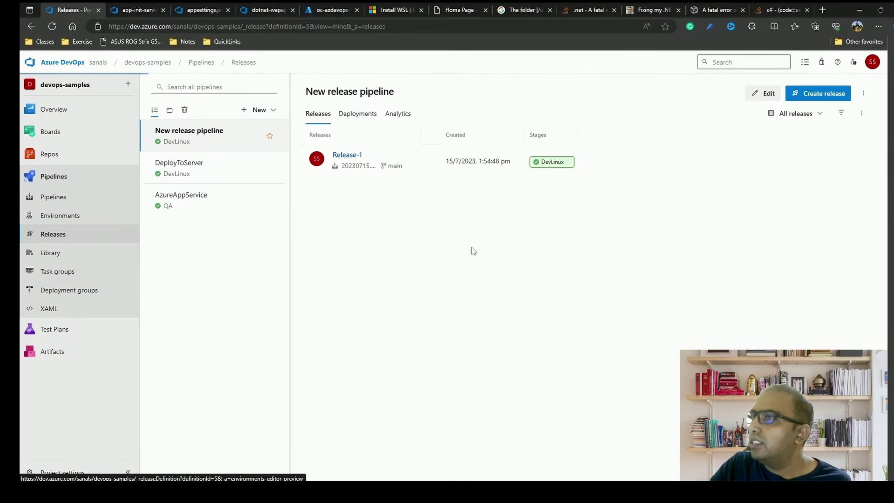
left_click(801, 136)
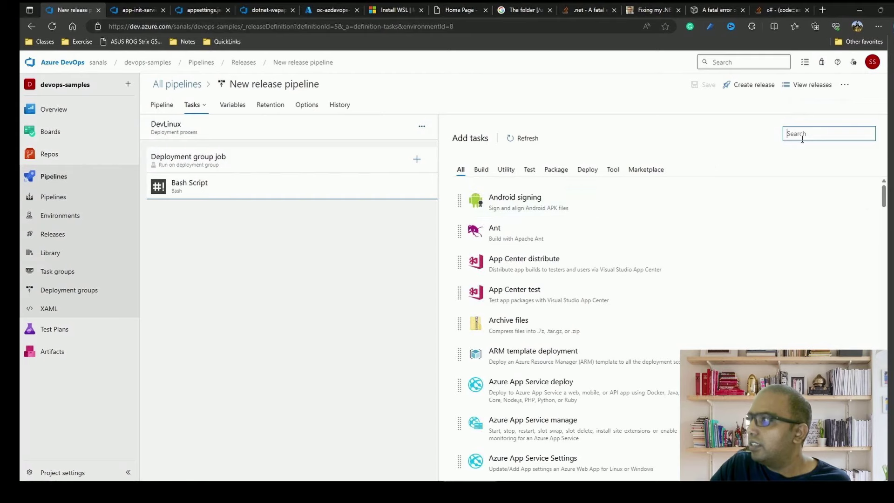
type("Token")
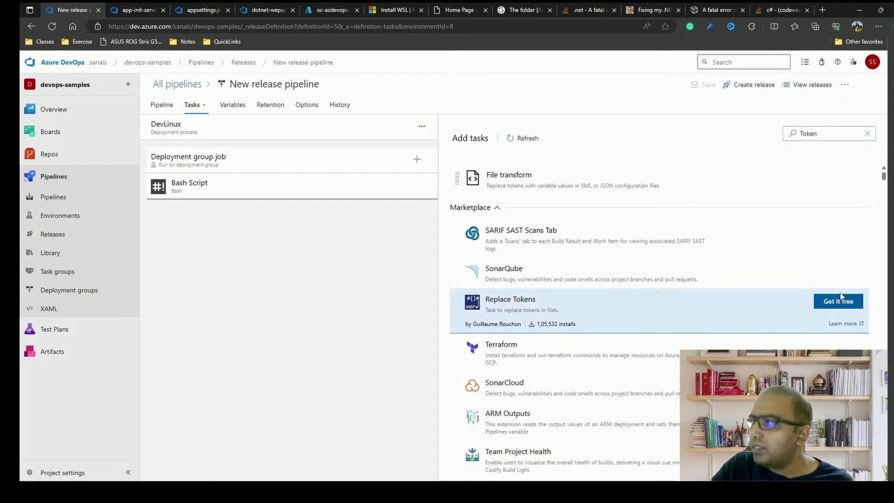
left_click(840, 302)
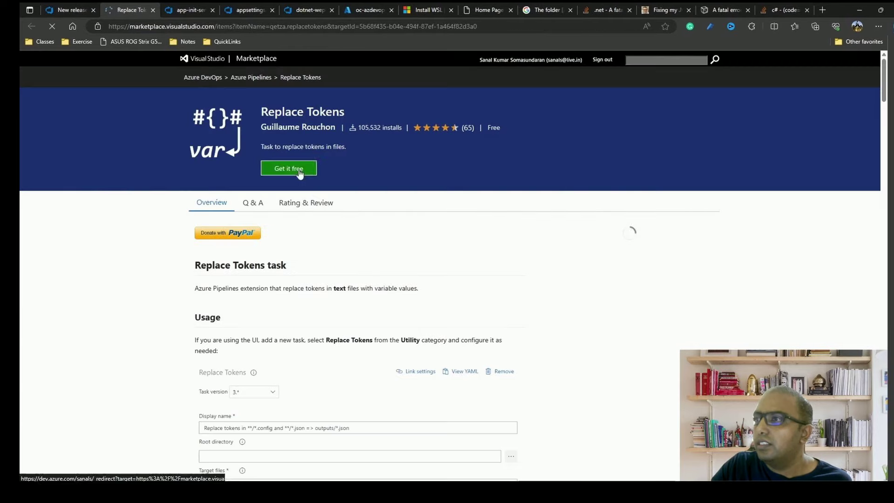
left_click(297, 171)
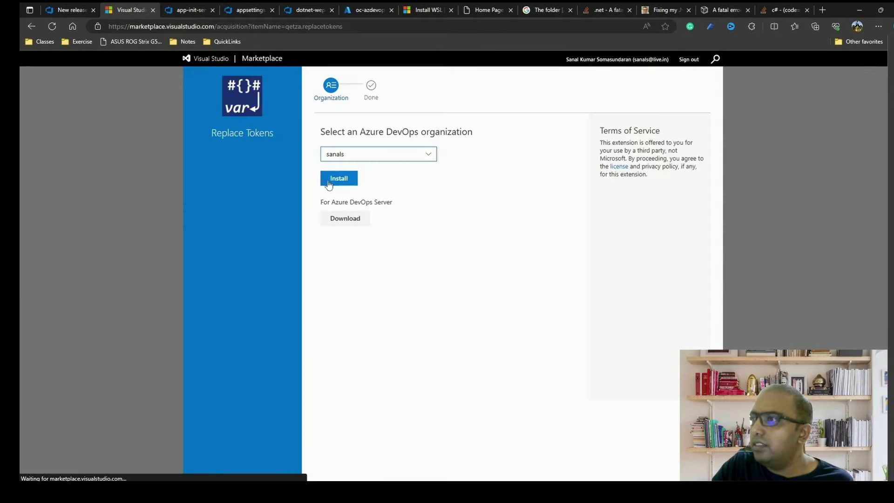
left_click(339, 181)
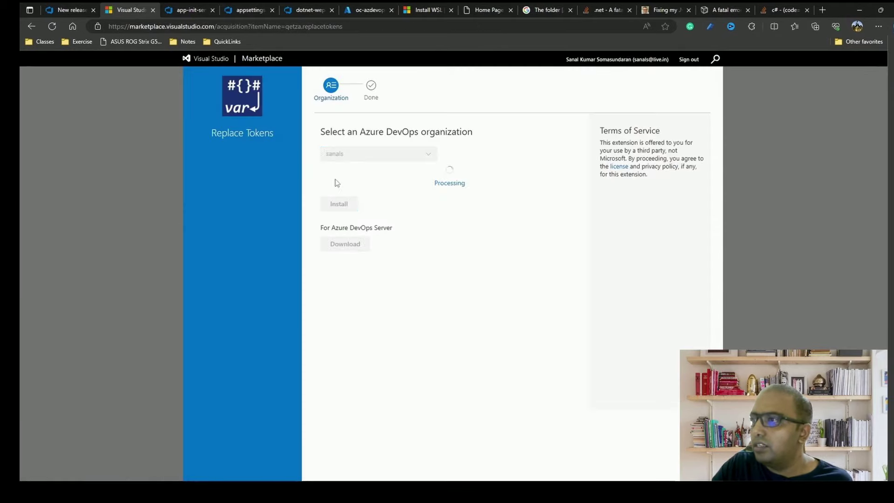
- Add the Replace Tokens task to the DevLinux deployment group job and place it before the Bash Script task
left_click(61, 10)
left_click(838, 176)
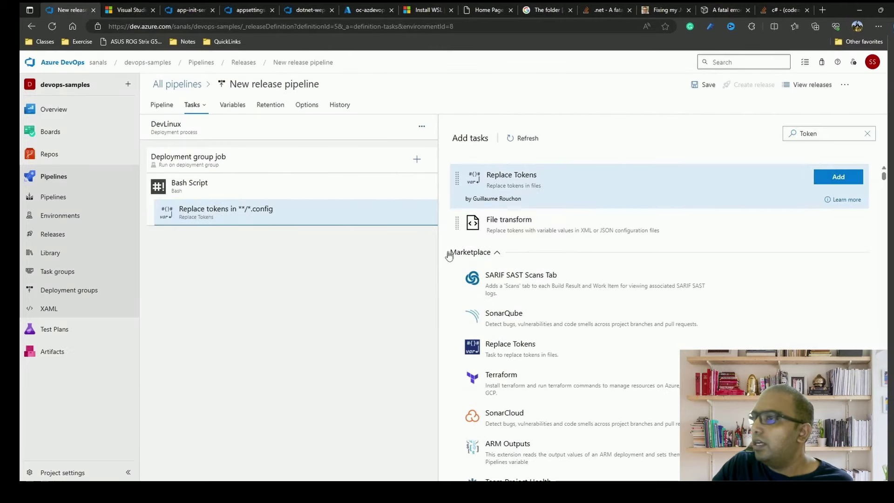
left_click_drag(256, 175, 362, 173)
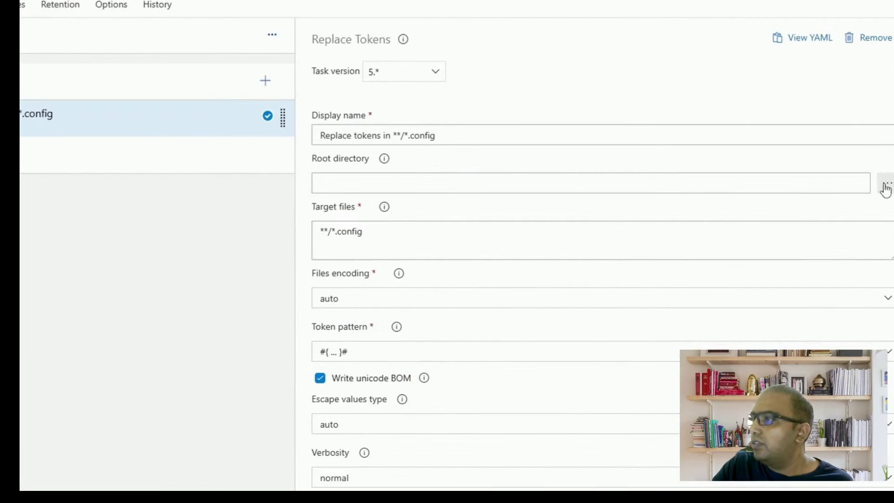
- Set the Replace Tokens task's root directory to the _dotnet-wepapp/drop/deploy folder of the linked build artifact
left_click(886, 186)
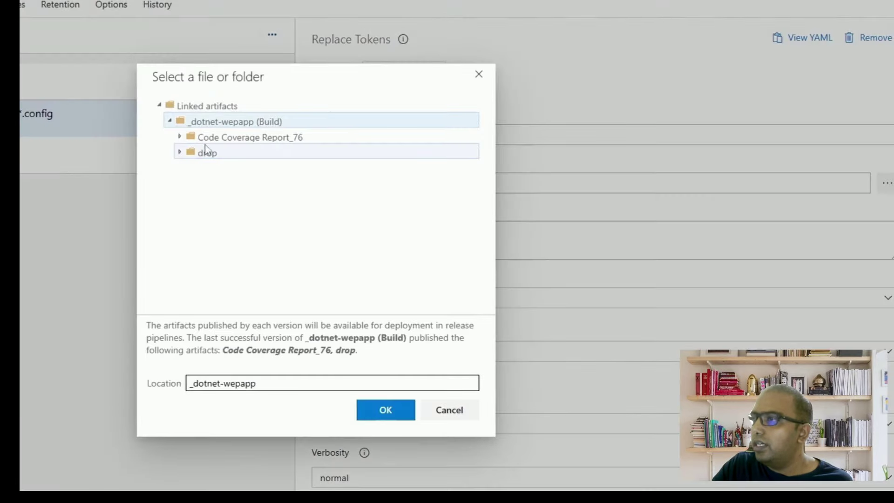
left_click(179, 153)
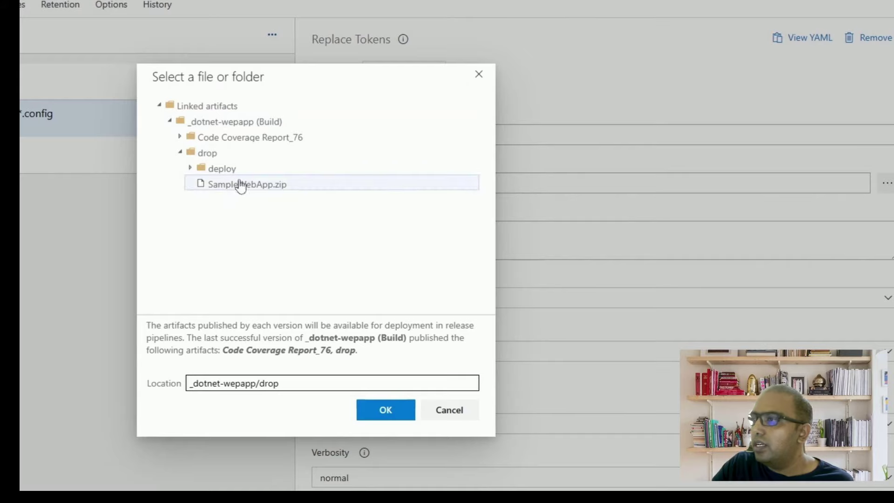
left_click(195, 169)
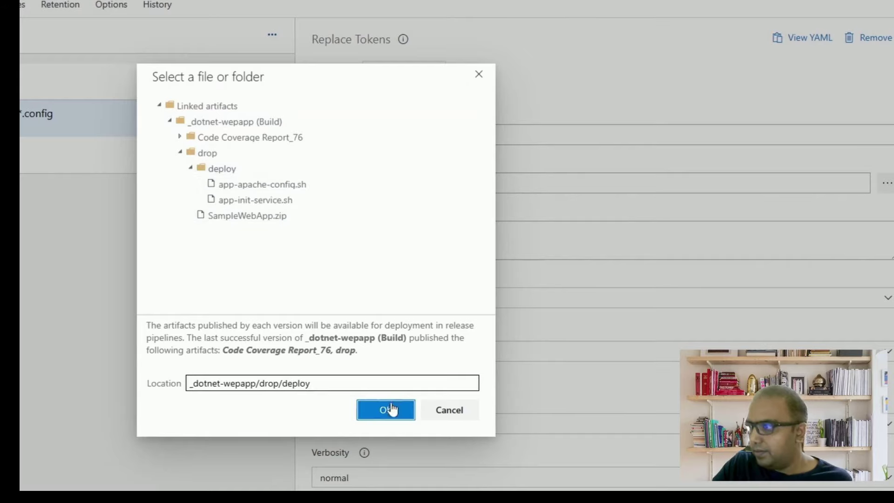
left_click(392, 409)
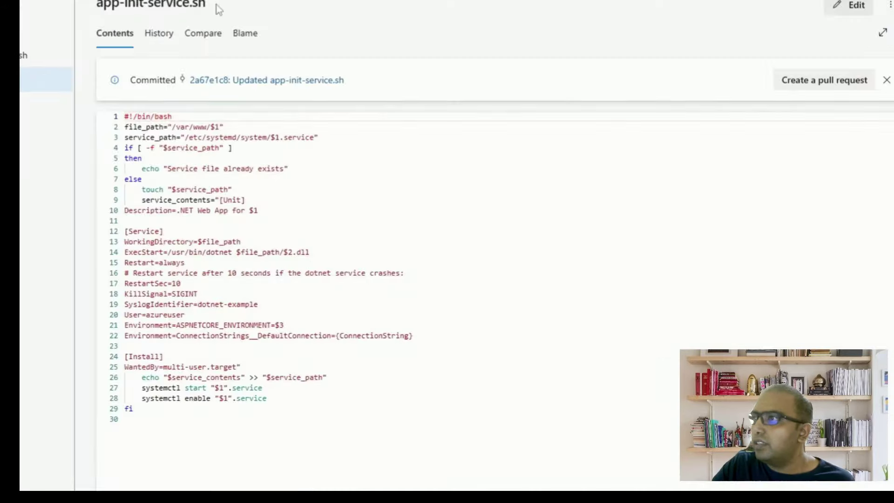
- Replace the Replace Tokens task's target files with app-init-service.sh, copying the name from the repository, and choose the custom token pattern
left_click_drag(219, 7, 59, 7)
left_click(107, 10)
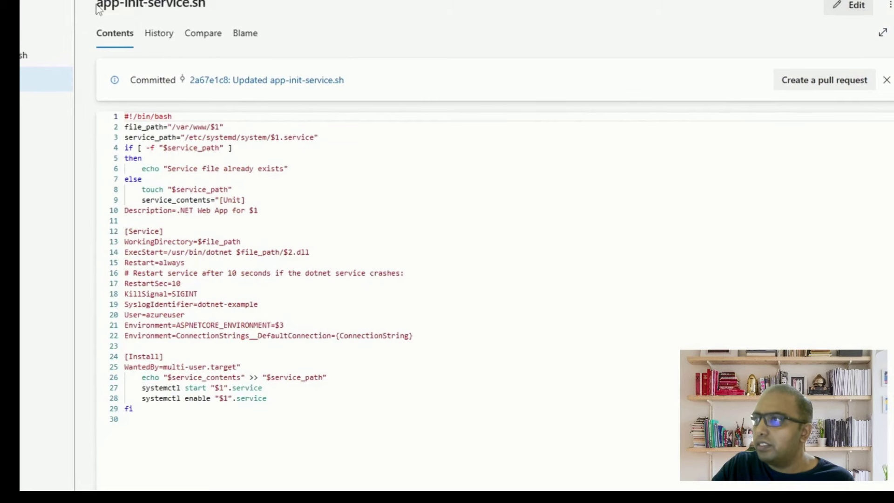
left_click_drag(205, 4, 96, 4)
key("ctrl+c")
left_click(387, 70)
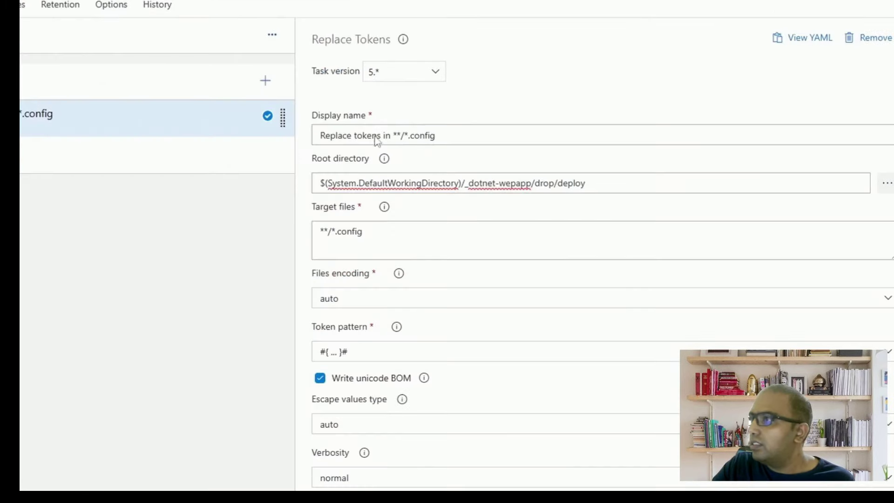
left_click(411, 244)
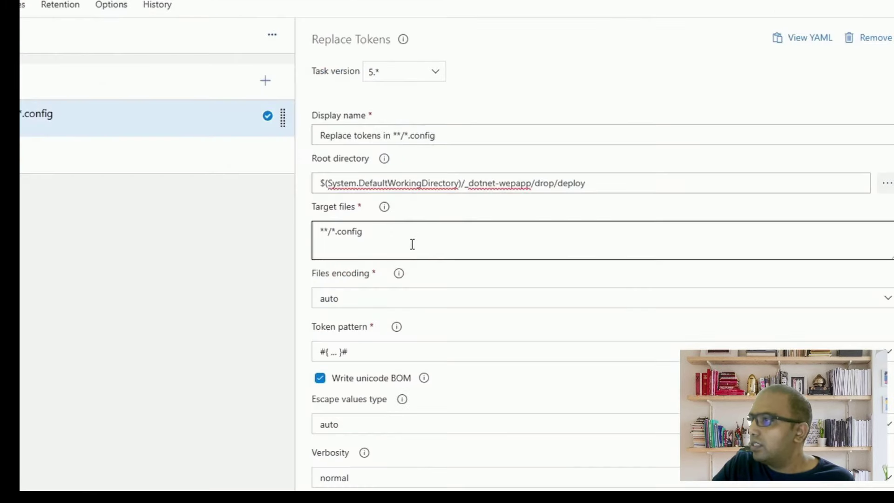
left_click_drag(319, 231, 371, 237)
key("ctrl+v")
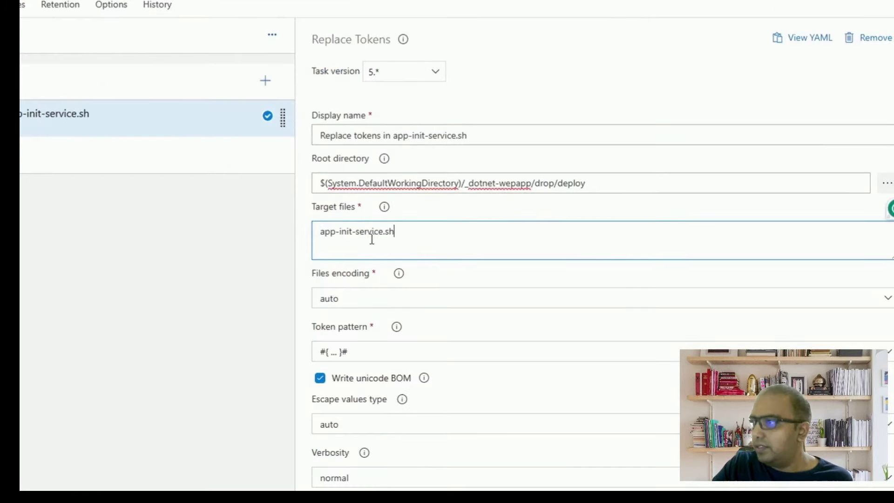
left_click(374, 358)
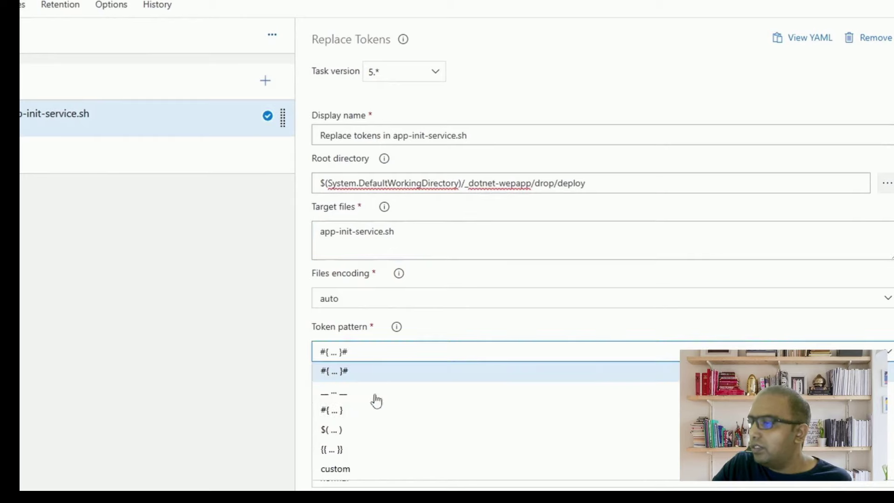
left_click(348, 470)
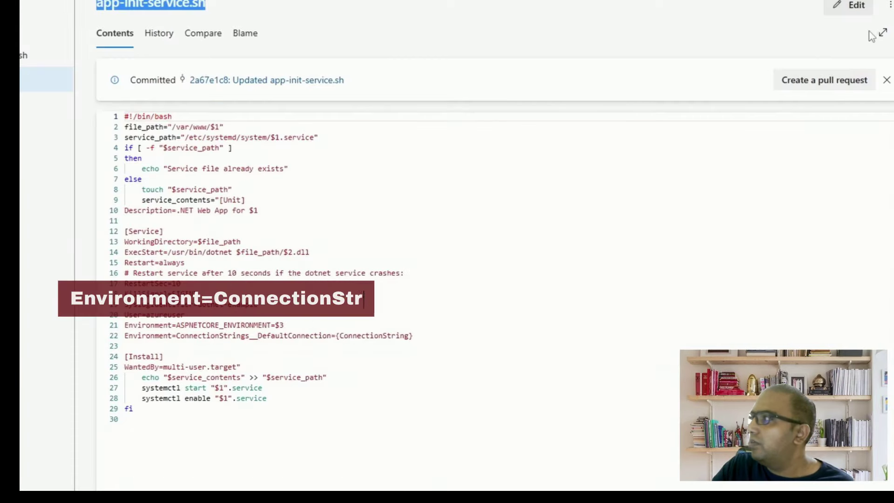
- Change the DefaultConnection value in the repository's app-init-service.sh to #{ConnectionString}# and commit the file
left_click(847, 10)
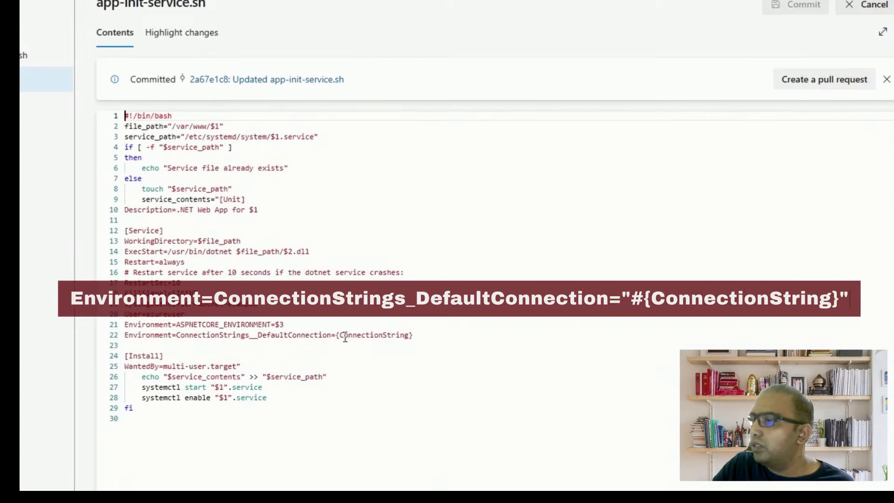
left_click(397, 338)
type("#")
left_click(434, 341)
type("#")
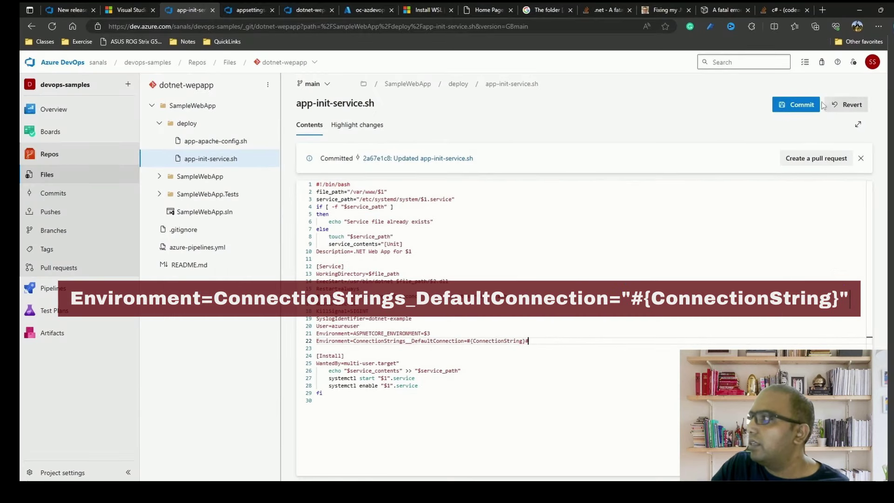
left_click(796, 105)
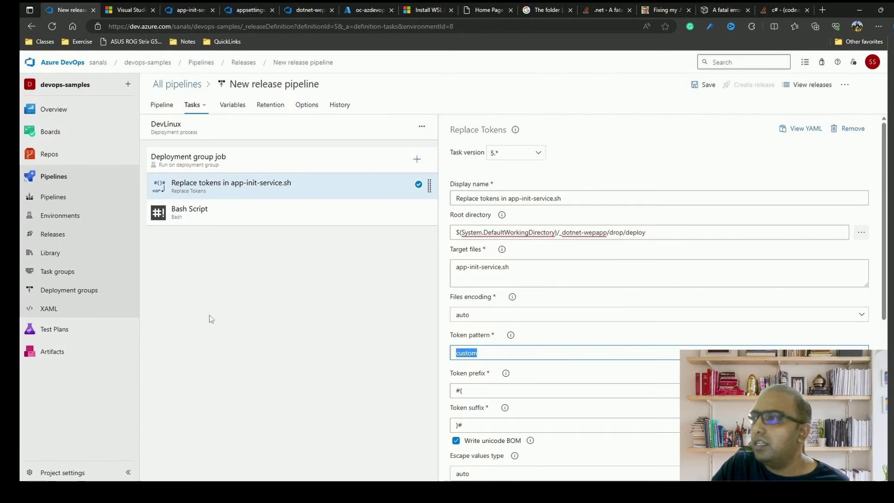
- Set the Replace Tokens task's token pattern to #{ ... }#
left_click(486, 353)
left_click(471, 367)
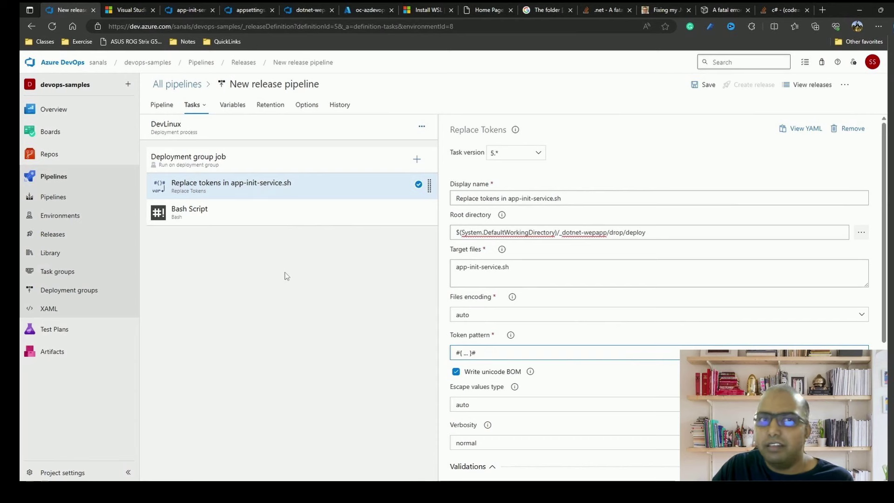
- Add a pipeline variable named ConnectionString, matching the token name in app-init-service.sh
left_click(186, 10)
double_click(492, 342)
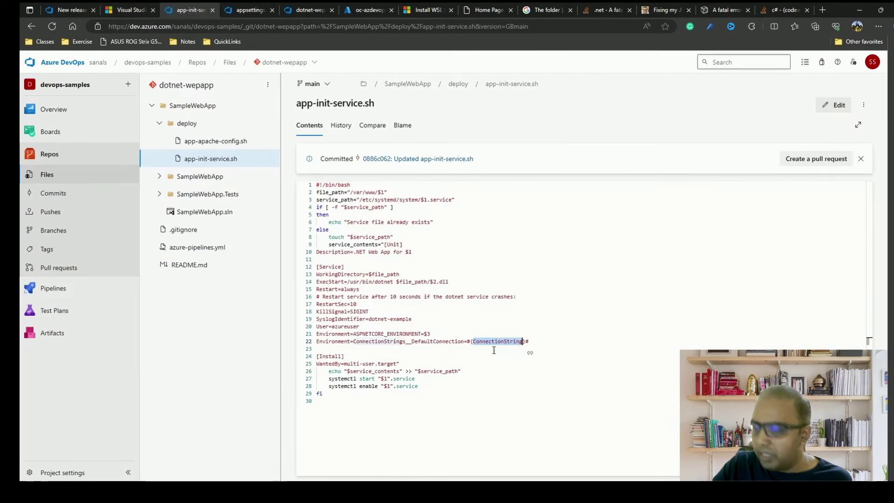
left_click(79, 10)
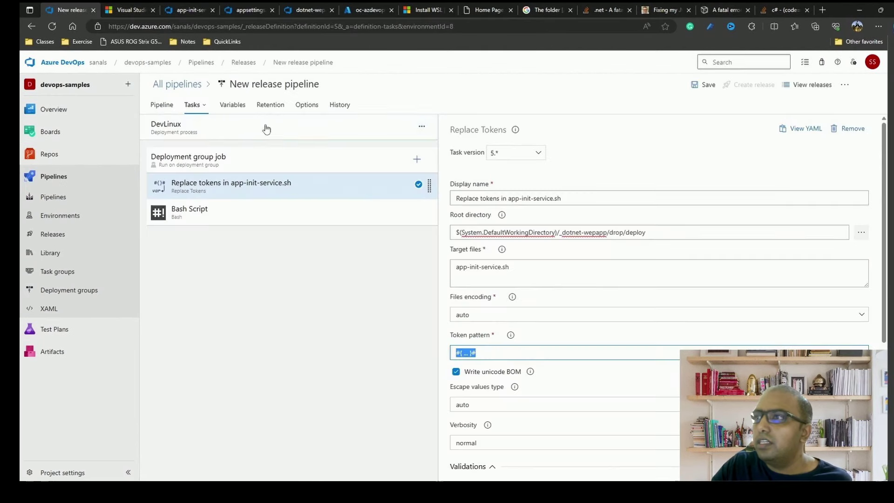
left_click(232, 105)
left_click(327, 239)
left_click(186, 10)
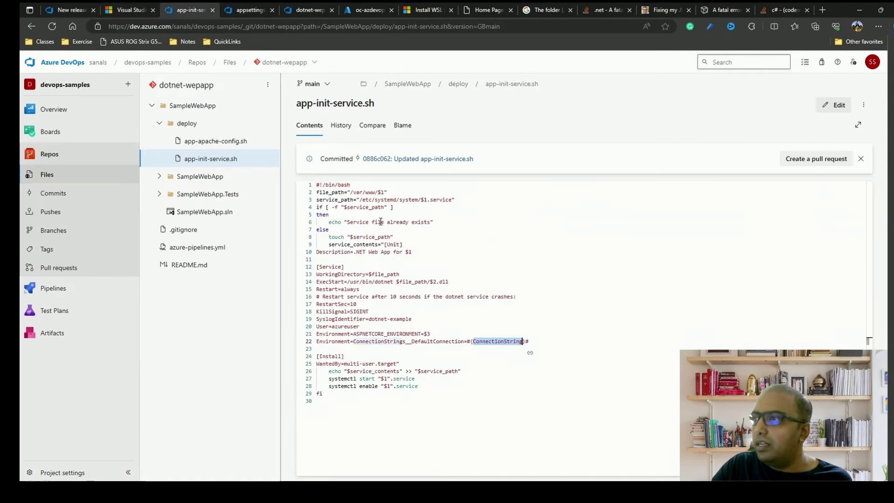
left_click(79, 11)
left_click(499, 222)
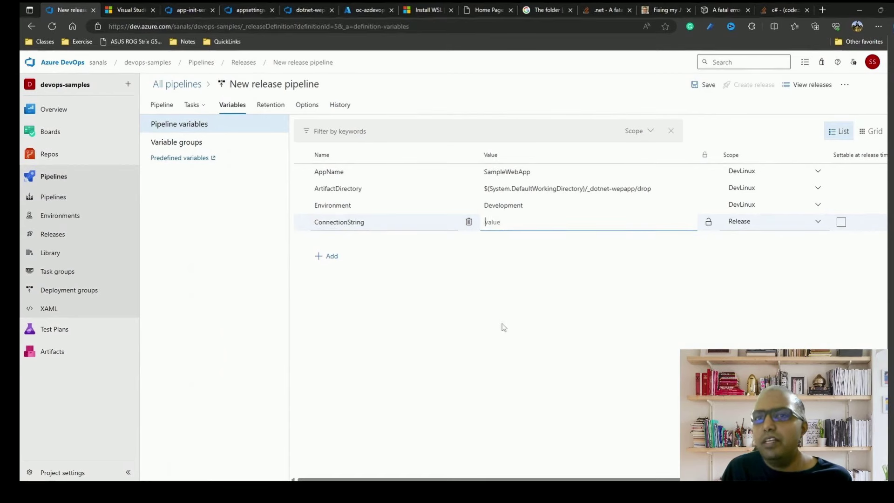
- Switch to the VM terminal and run systemd-escape on the connection string for DevServer and DevDatabase, including its user ID and password
left_click(489, 361)
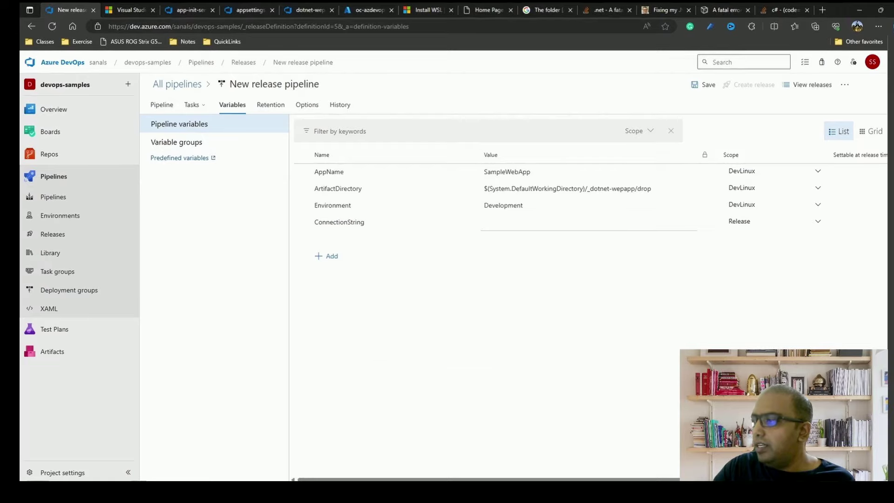
key("alt+Tab")
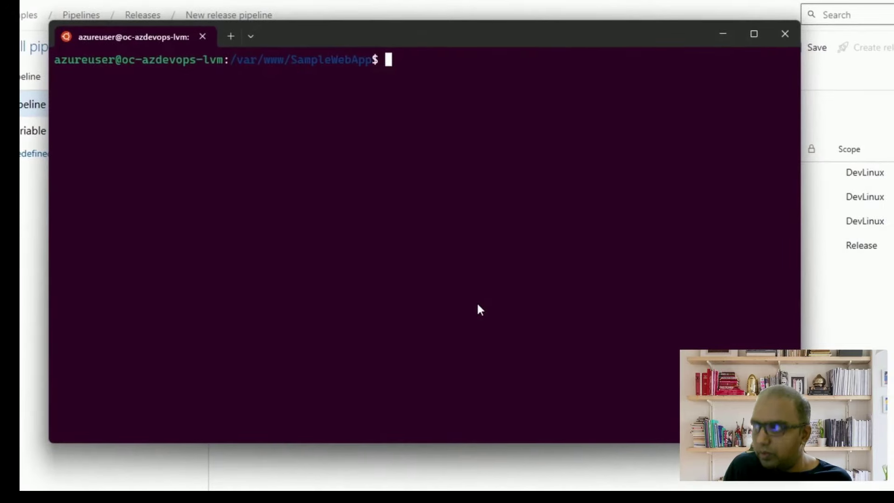
key("ctrl+v")
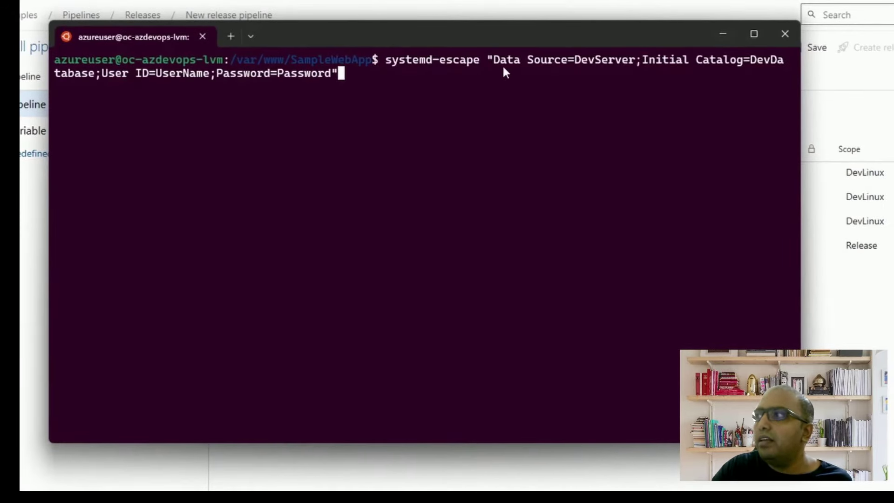
key("Return")
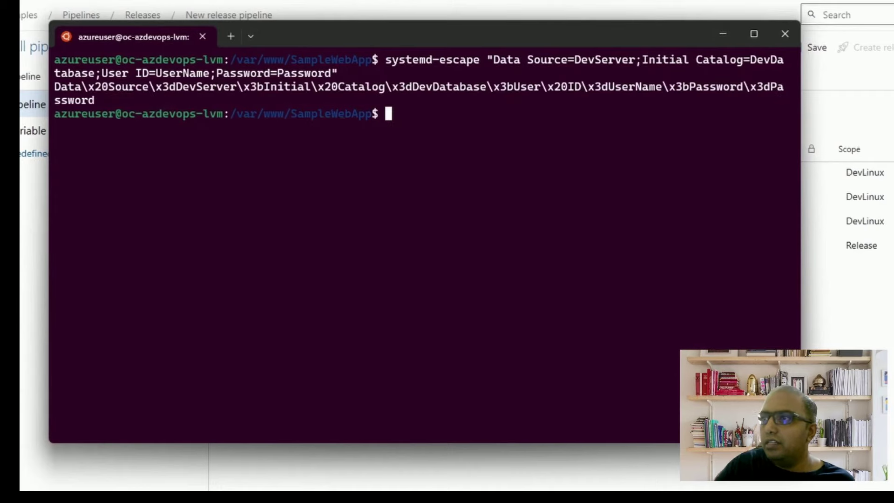
- Copy the escaped connection string, including its password, into the value of the release pipeline's ConnectionString variable
left_click_drag(55, 88, 95, 99)
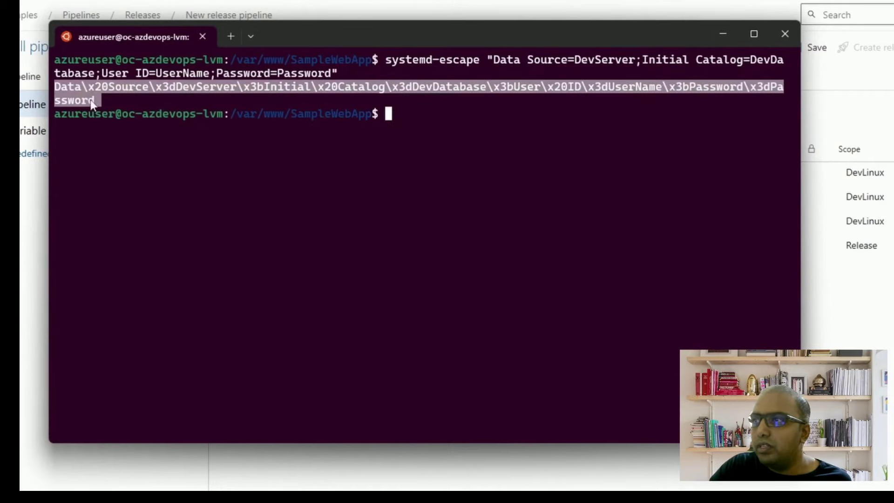
key("ctrl+c")
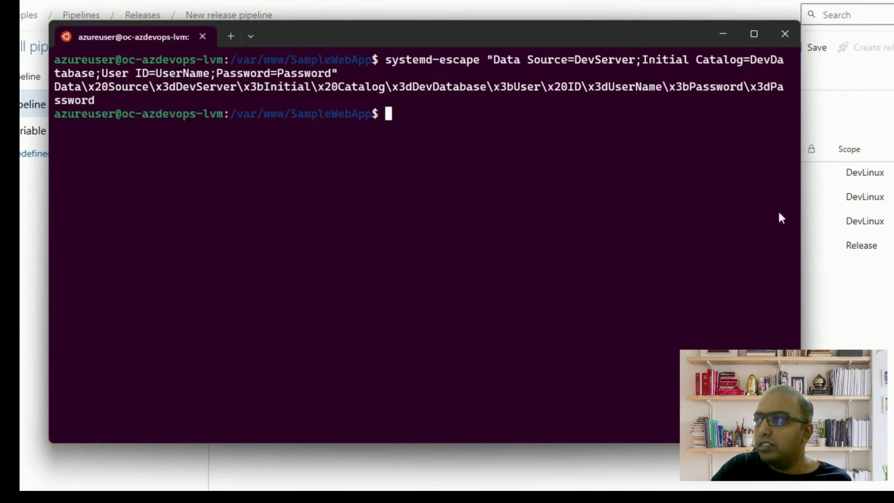
key("alt+Tab")
left_click(598, 253)
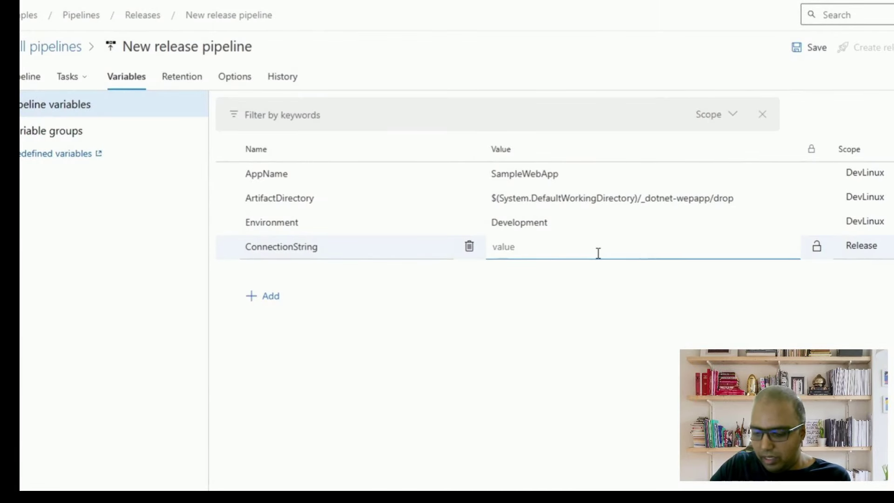
key("ctrl+v")
- Check the Replace Tokens task in the DevLinux stage, save the release pipeline without a comment and start creating a new release
left_click(67, 76)
left_click(79, 105)
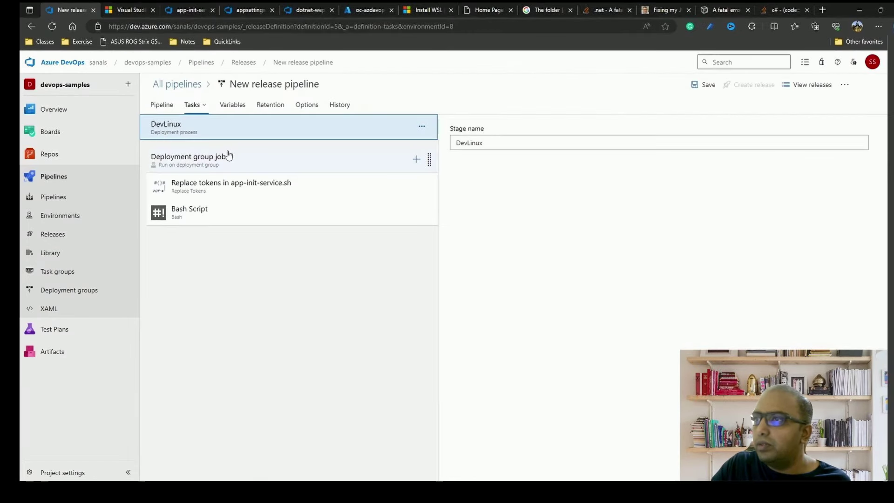
left_click(229, 155)
left_click(252, 186)
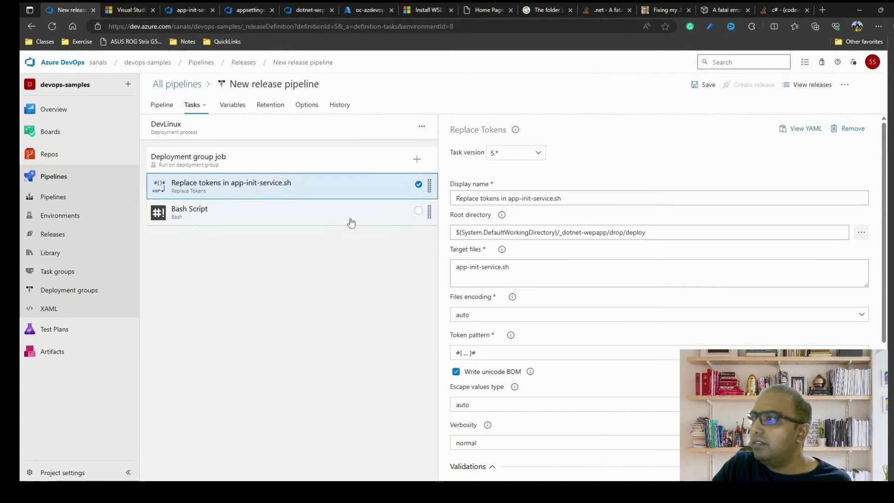
left_click(705, 84)
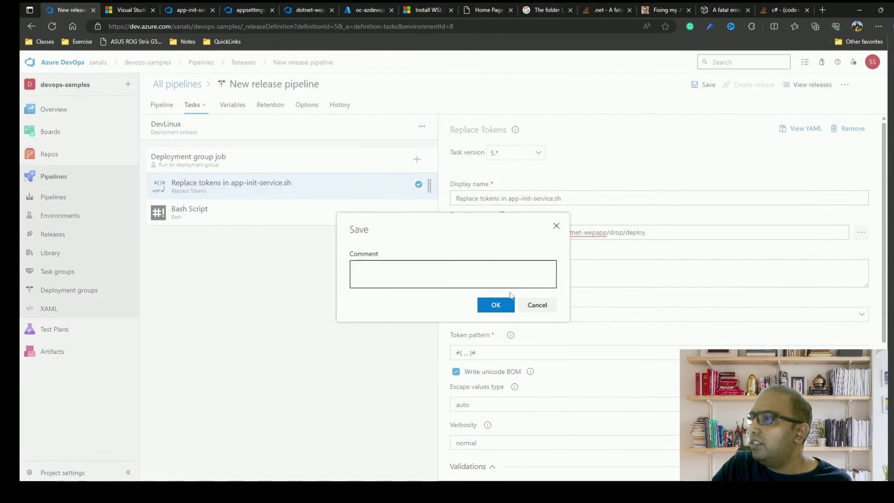
key("Return")
left_click(752, 85)
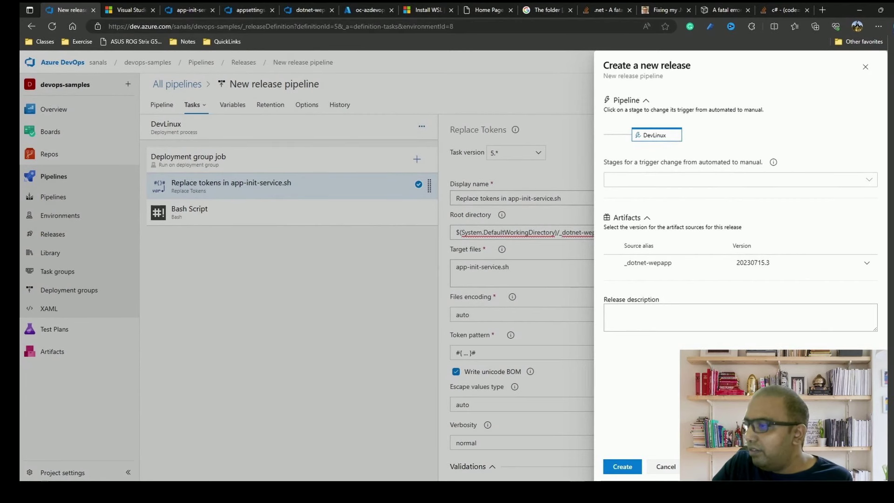
- Review the deploy scripts app-init-service.sh and app-apache-config.sh in the repository and the package installation output in the VM terminal
key("alt+Tab")
left_click(191, 10)
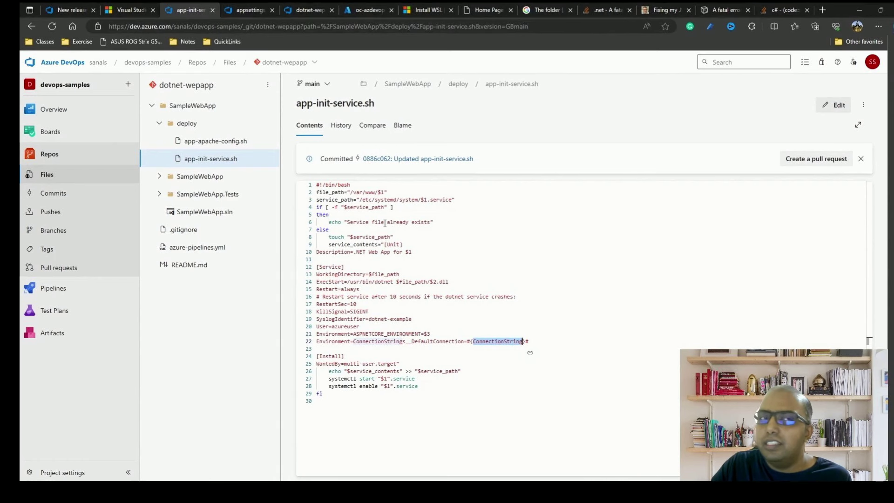
key("alt+Tab")
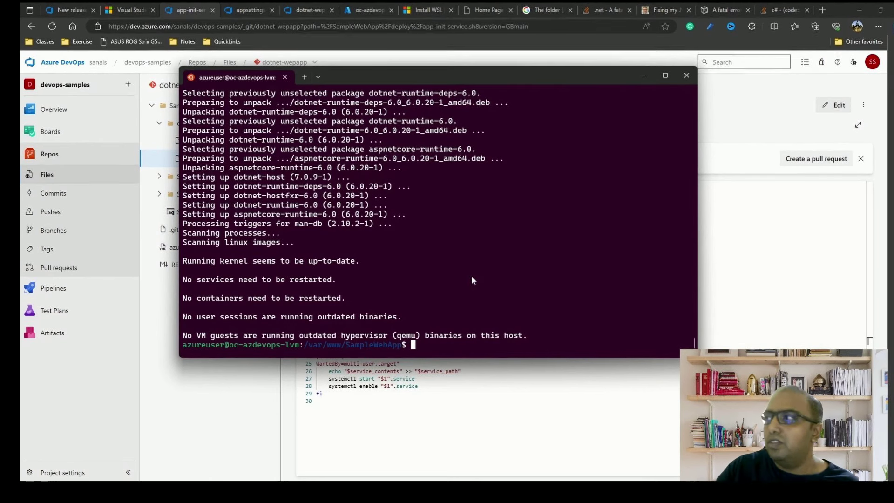
left_click(752, 96)
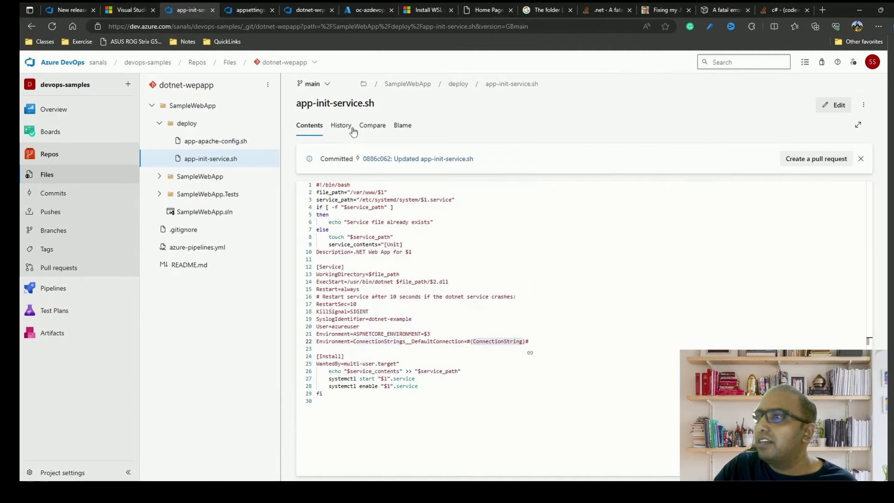
left_click(225, 141)
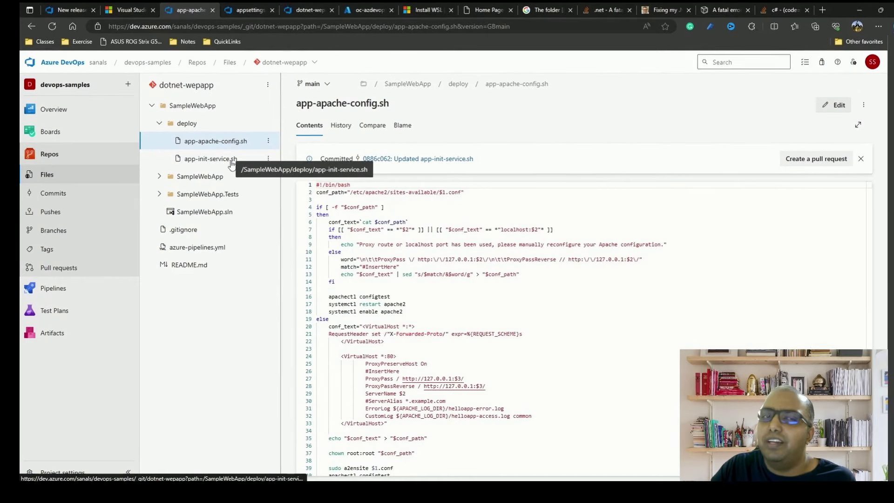
left_click(230, 161)
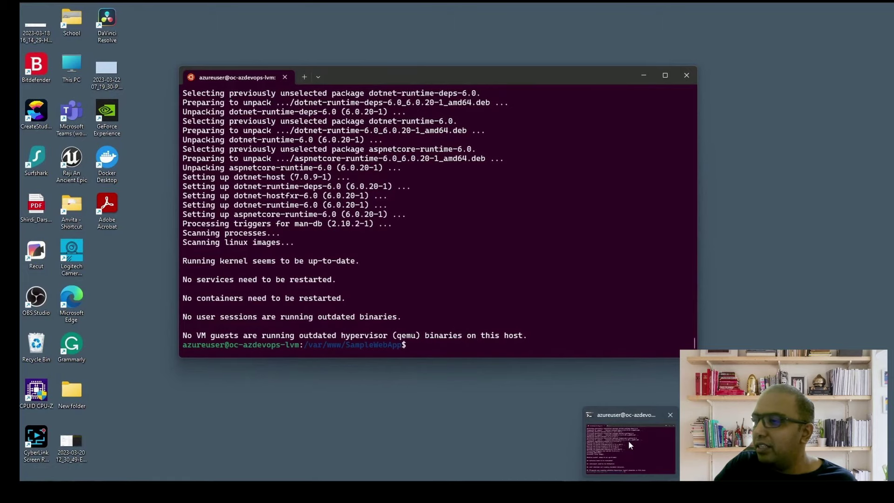
left_click(628, 440)
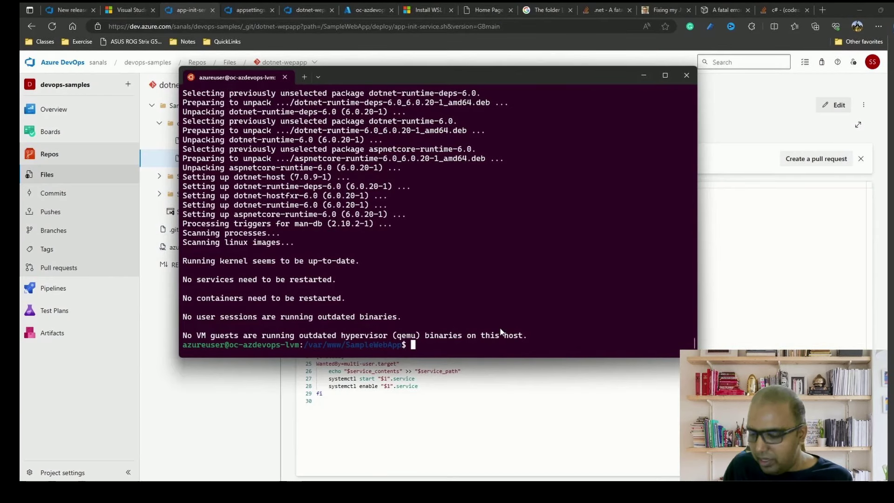
- Stop SampleWebApp.service on the VM using sudo systemctl
key("Up")
key("Up")
key("Up")
key("Up")
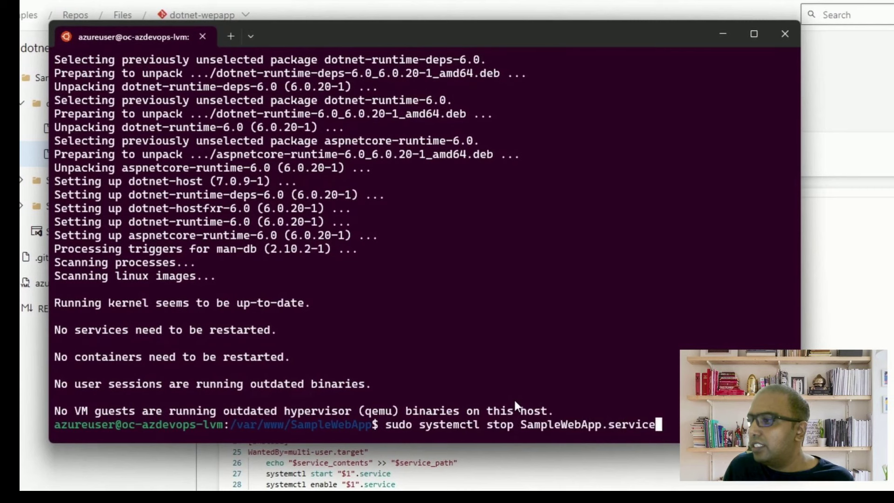
key("Return")
key("Up")
key("Up")
key("Up")
key("Up")
key("Up")
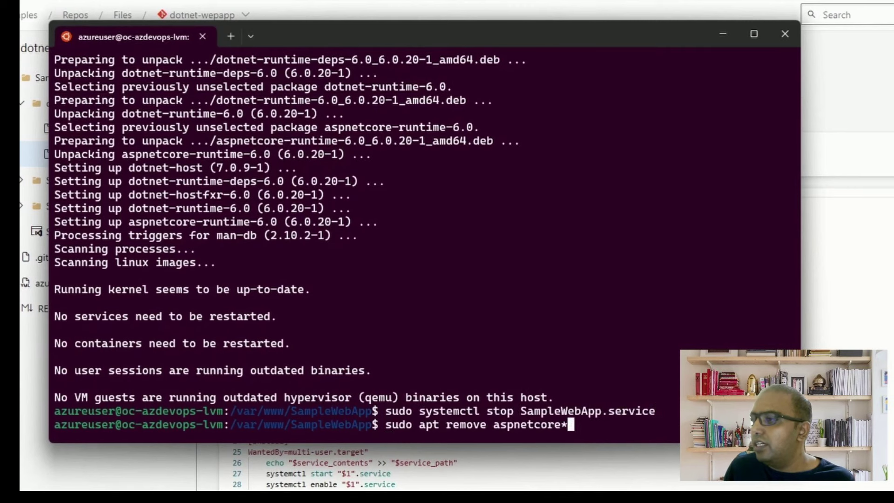
key("Down")
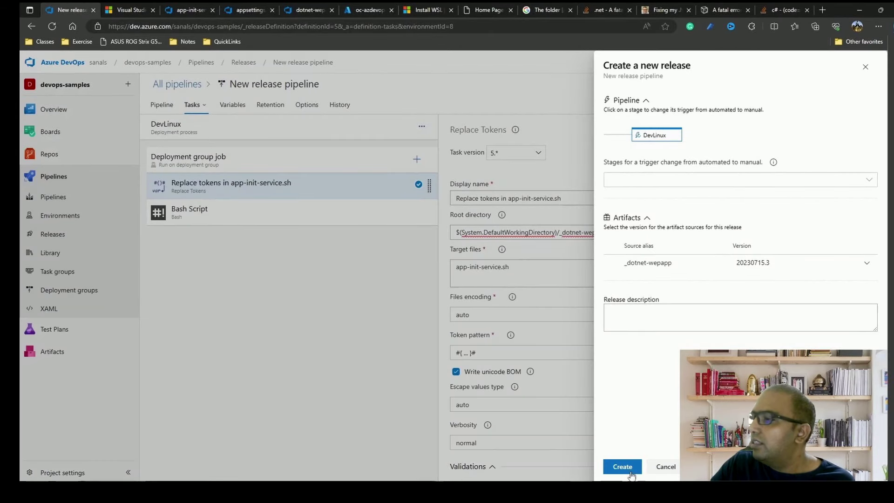
- Create the release for the DevLinux stage with _dotnet-wepapp version 20230715.3 and open its deployment group job logs
left_click(630, 473)
left_click(189, 113)
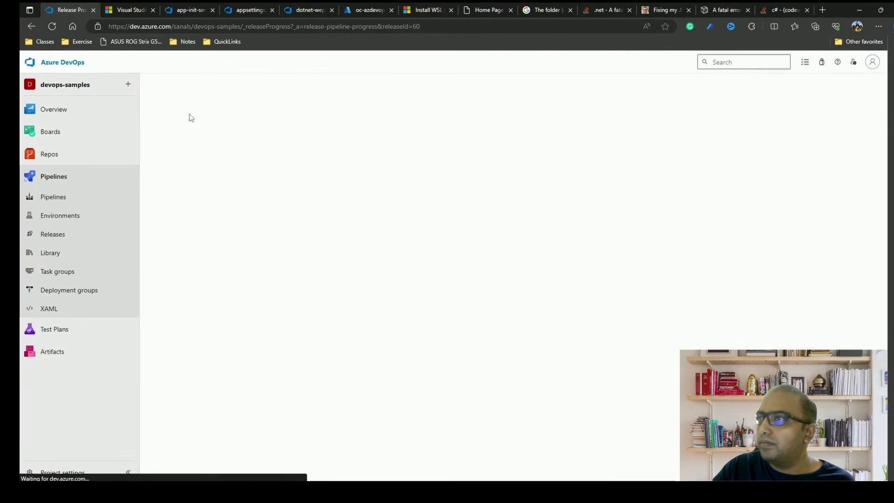
left_click(379, 250)
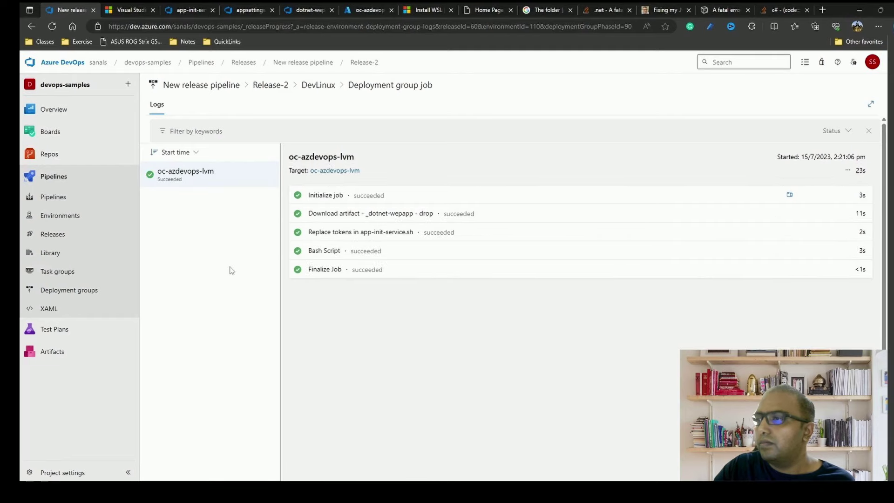
- Check the connection string on the deployed SampleWebApp home page and review its environment line in app-init-service.sh
left_click(490, 6)
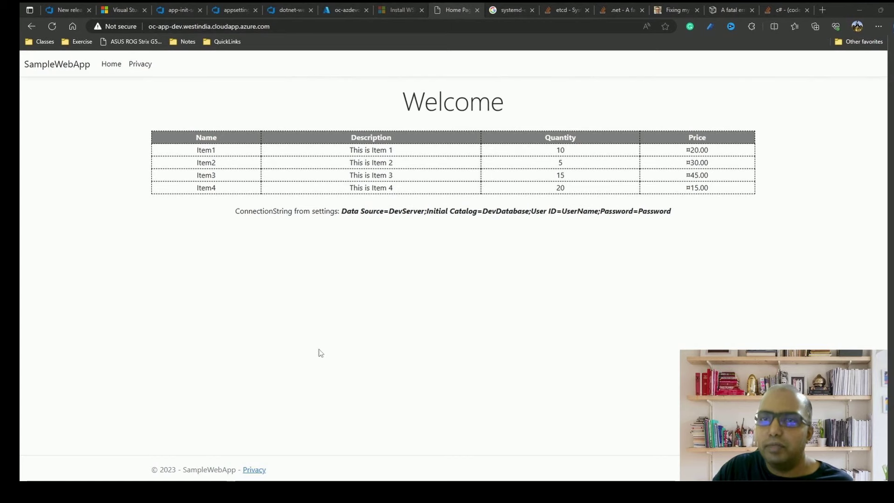
key("ctrl+3")
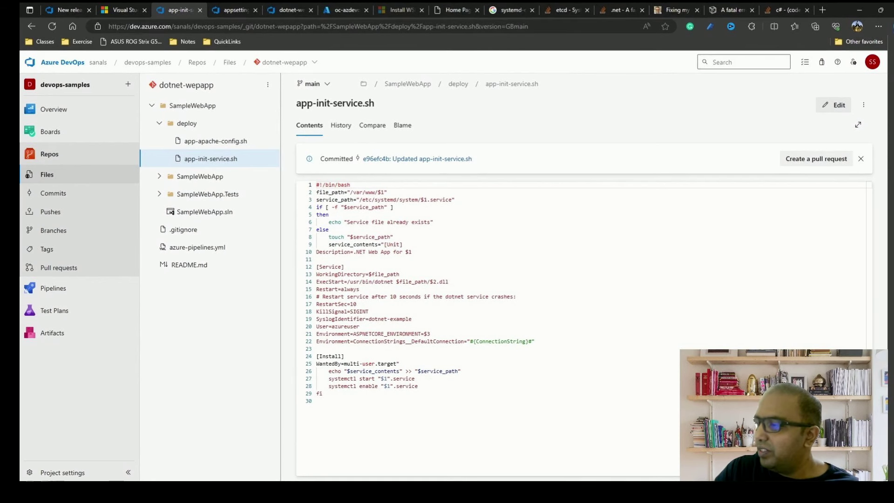
key("alt+Tab")
left_click(756, 124)
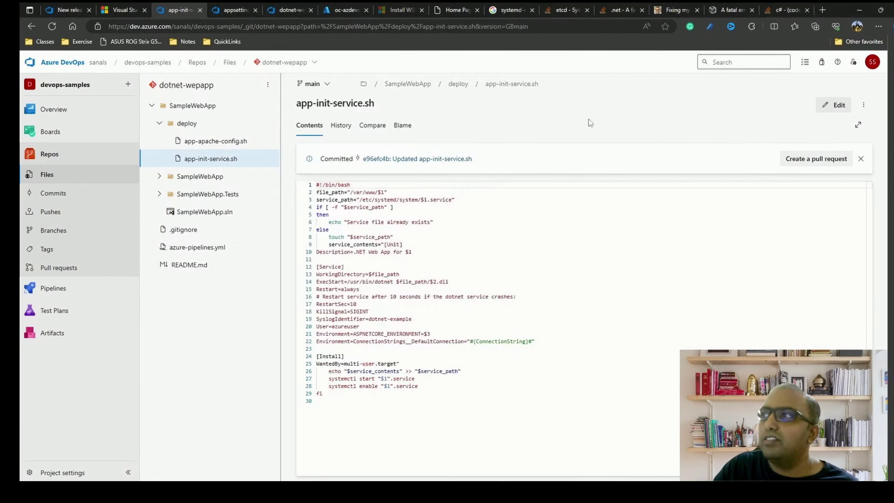
left_click(459, 9)
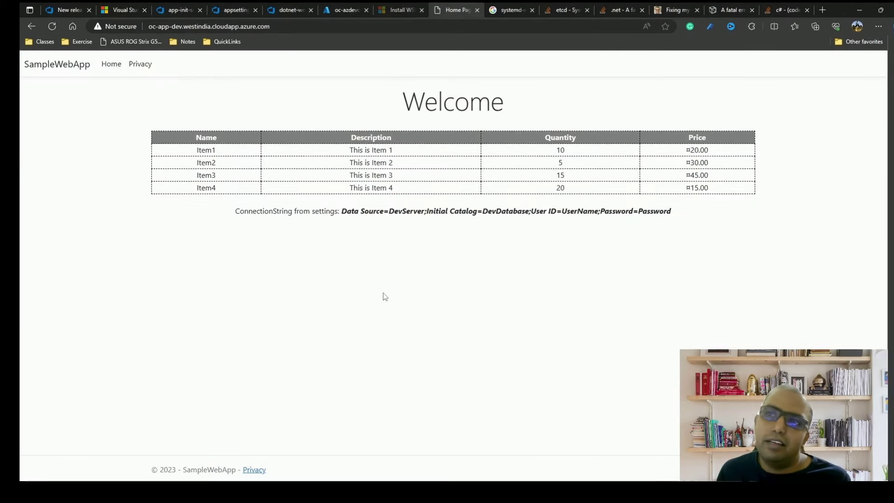